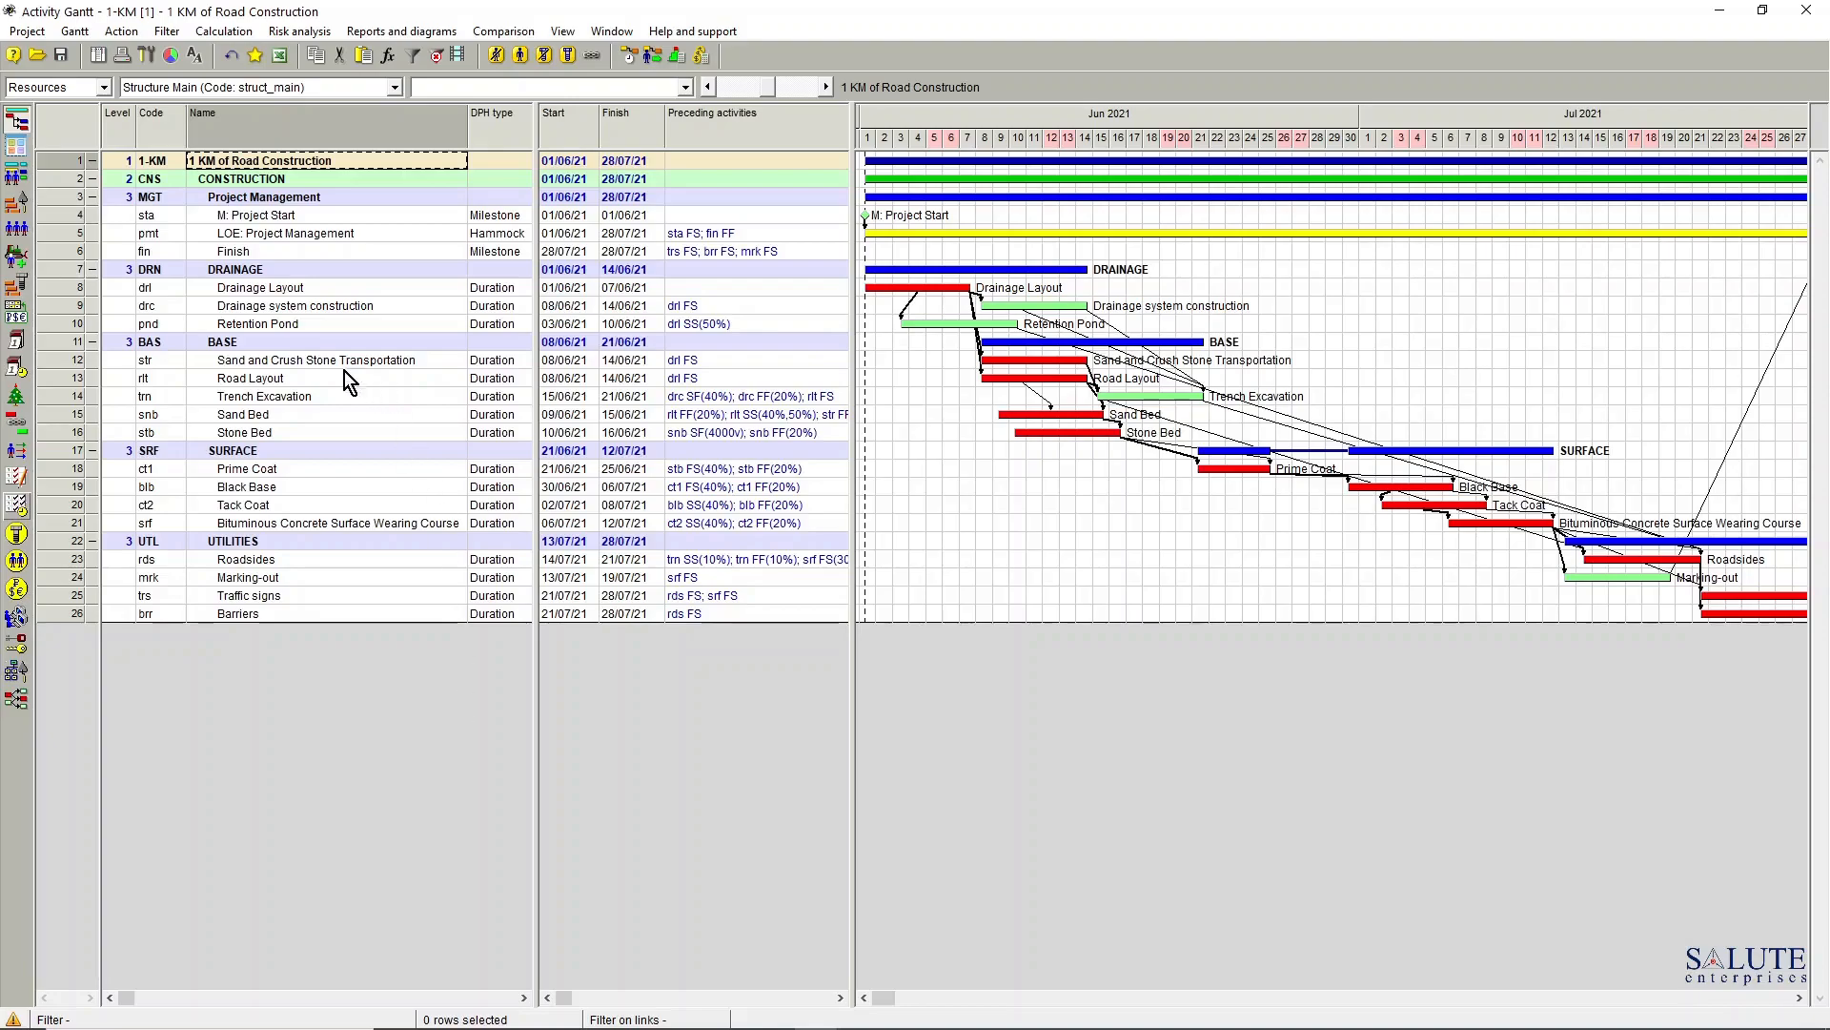
Open the Resources table of the 1 KM of Road Construction project
click(103, 60)
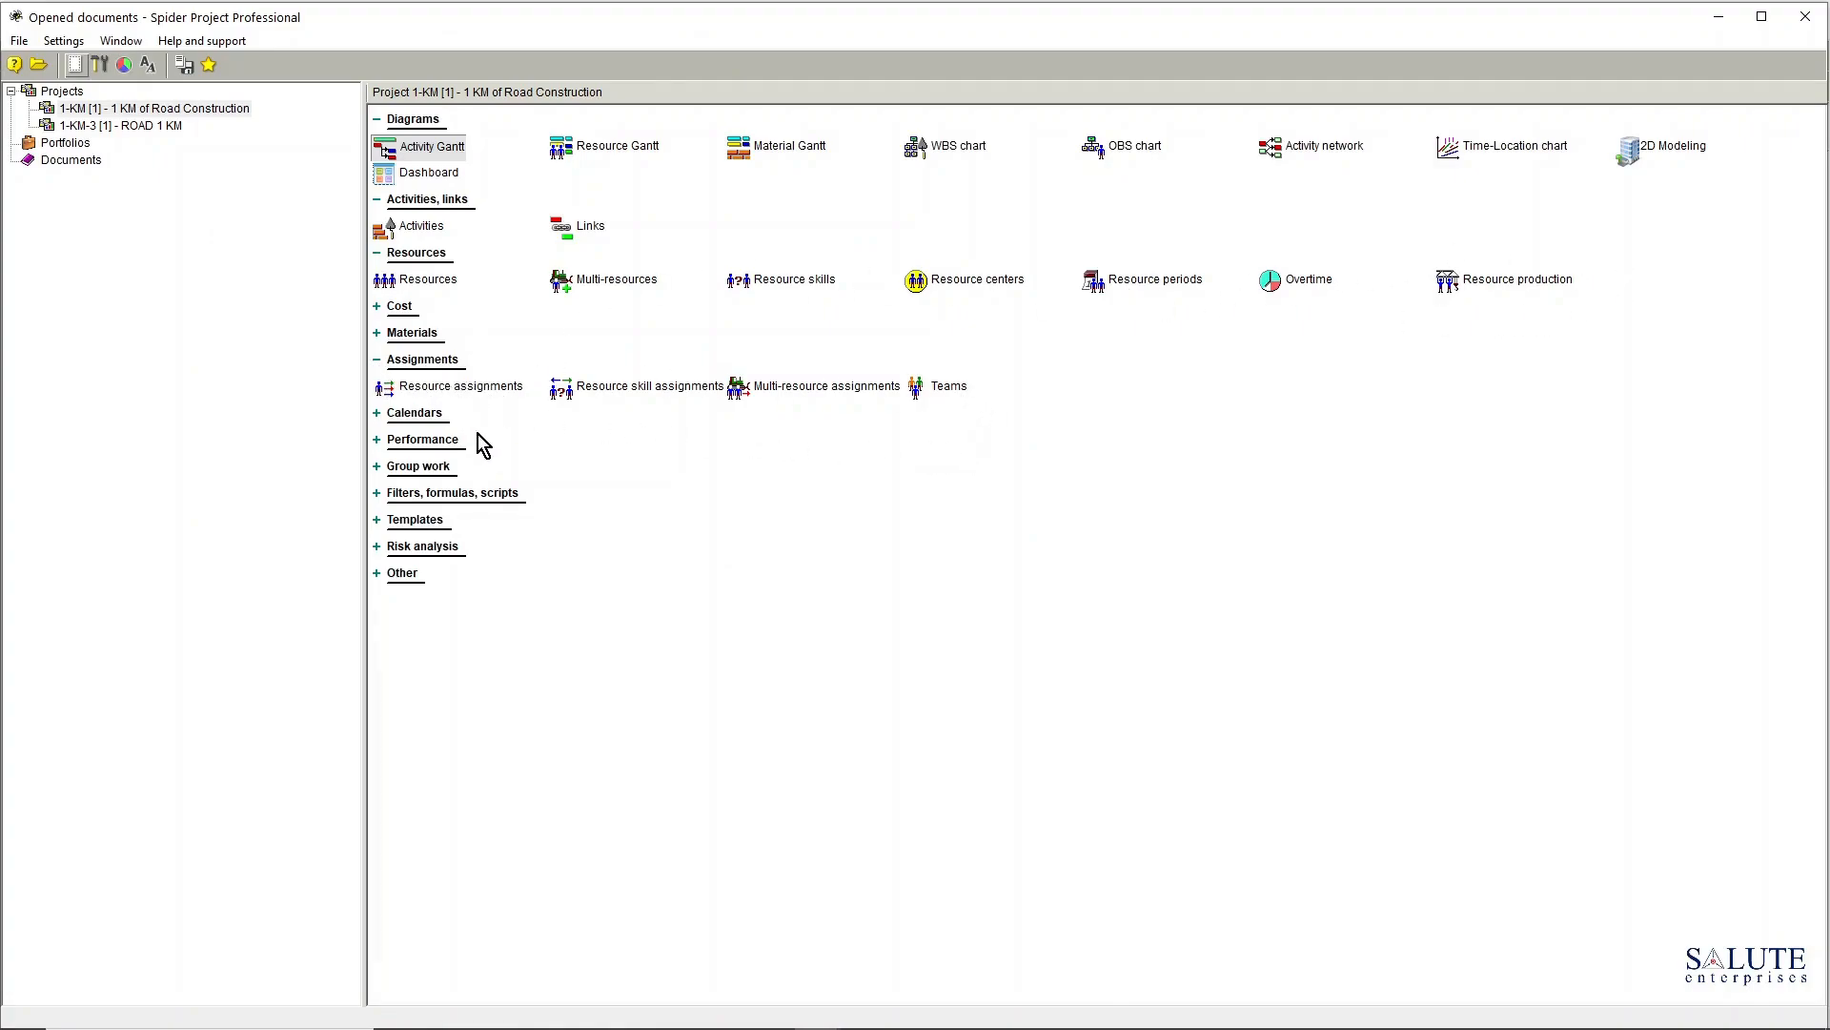
click(443, 146)
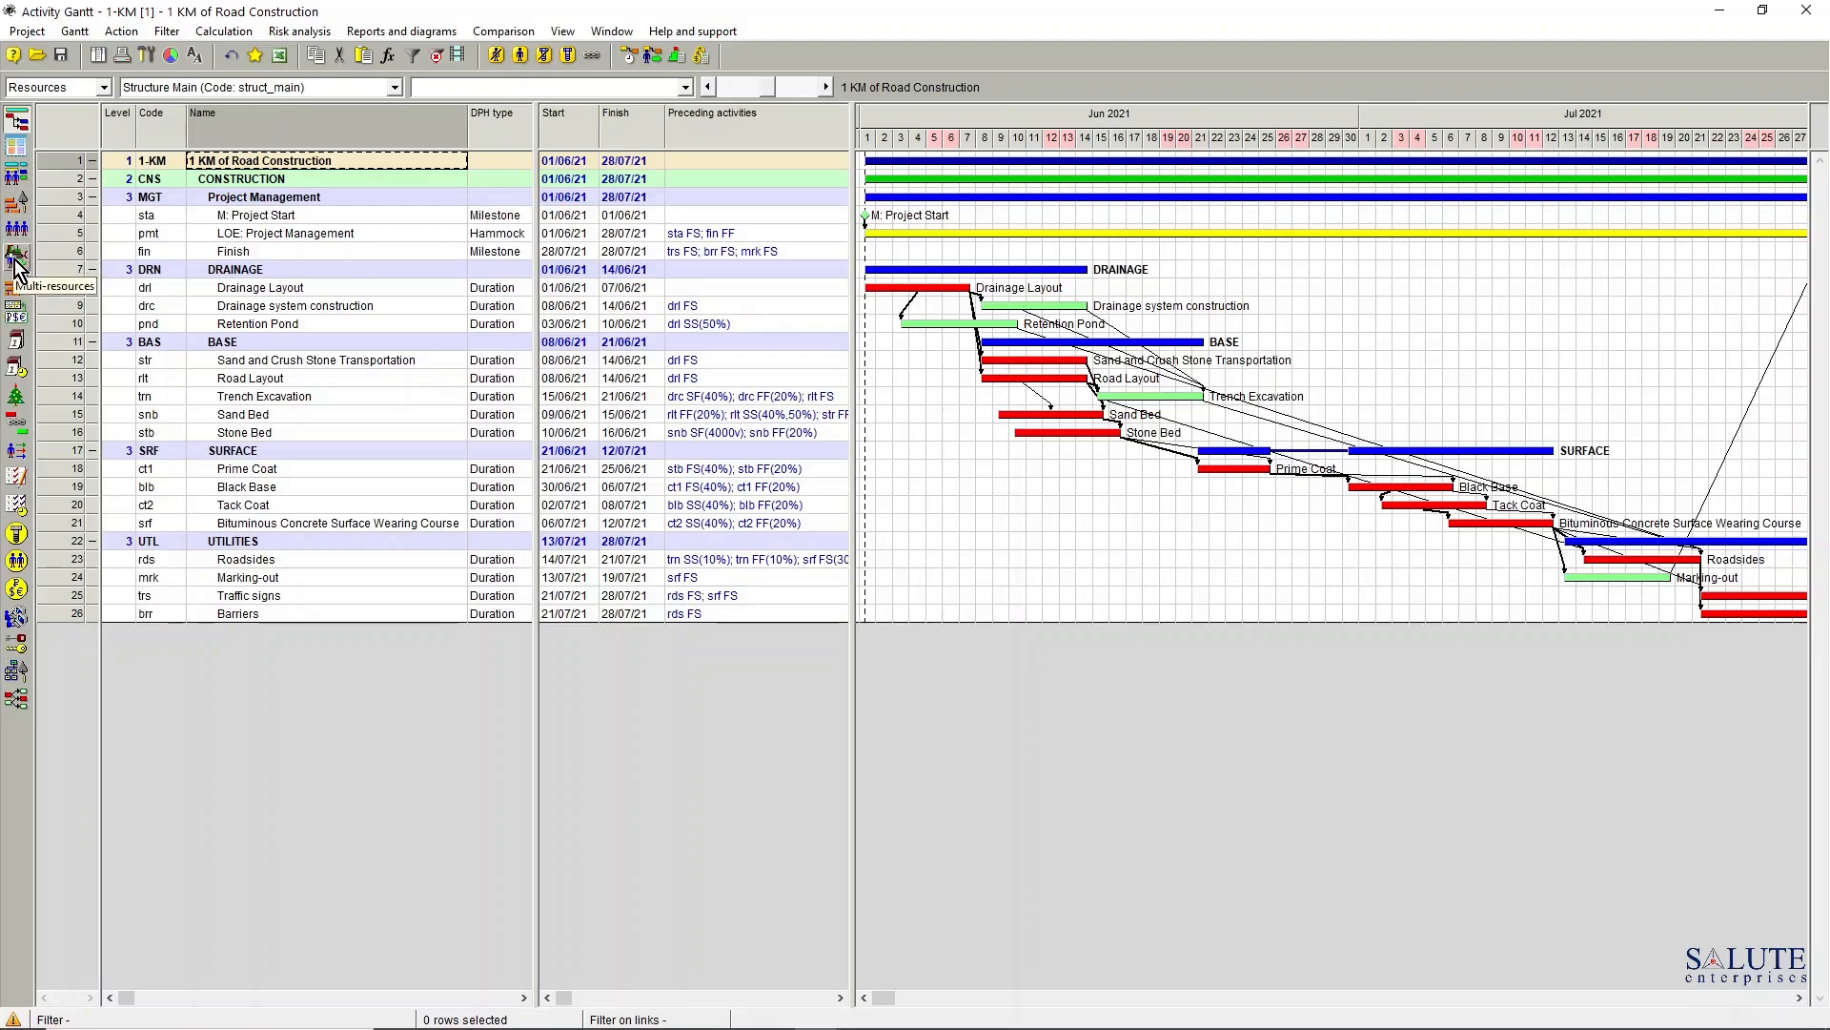
click(563, 33)
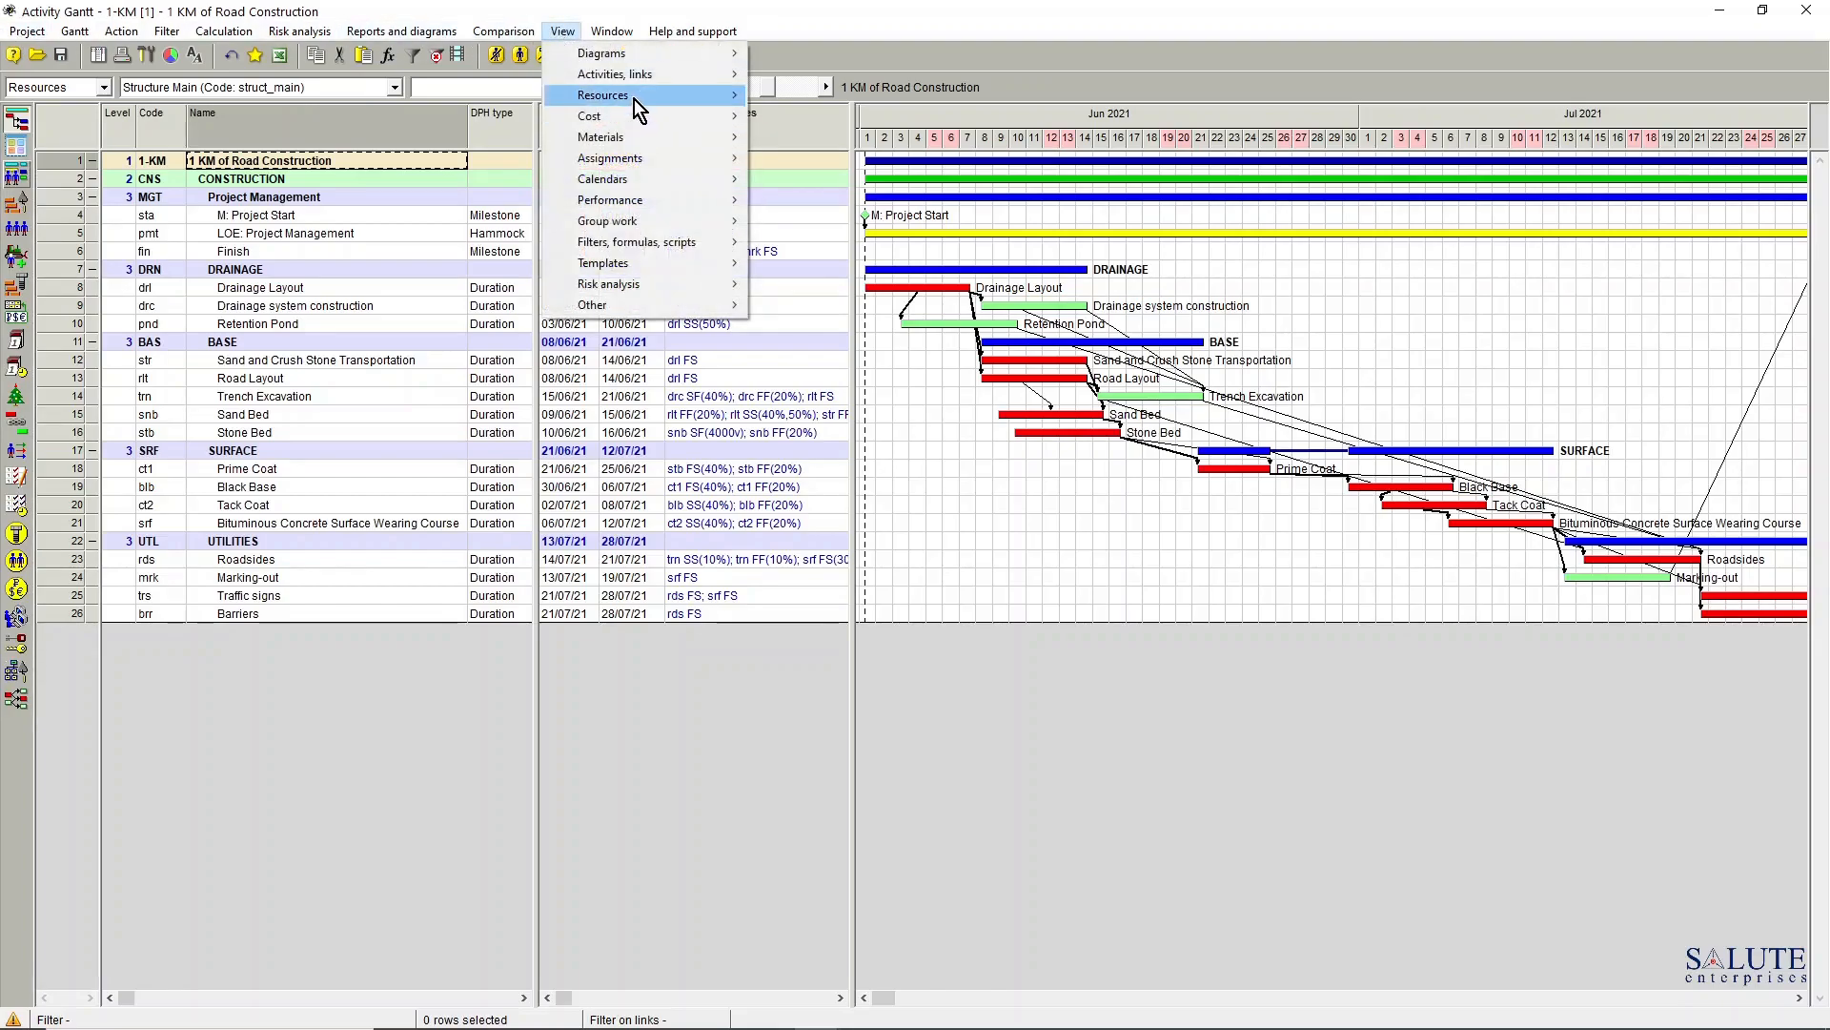
mouse_move(633, 100)
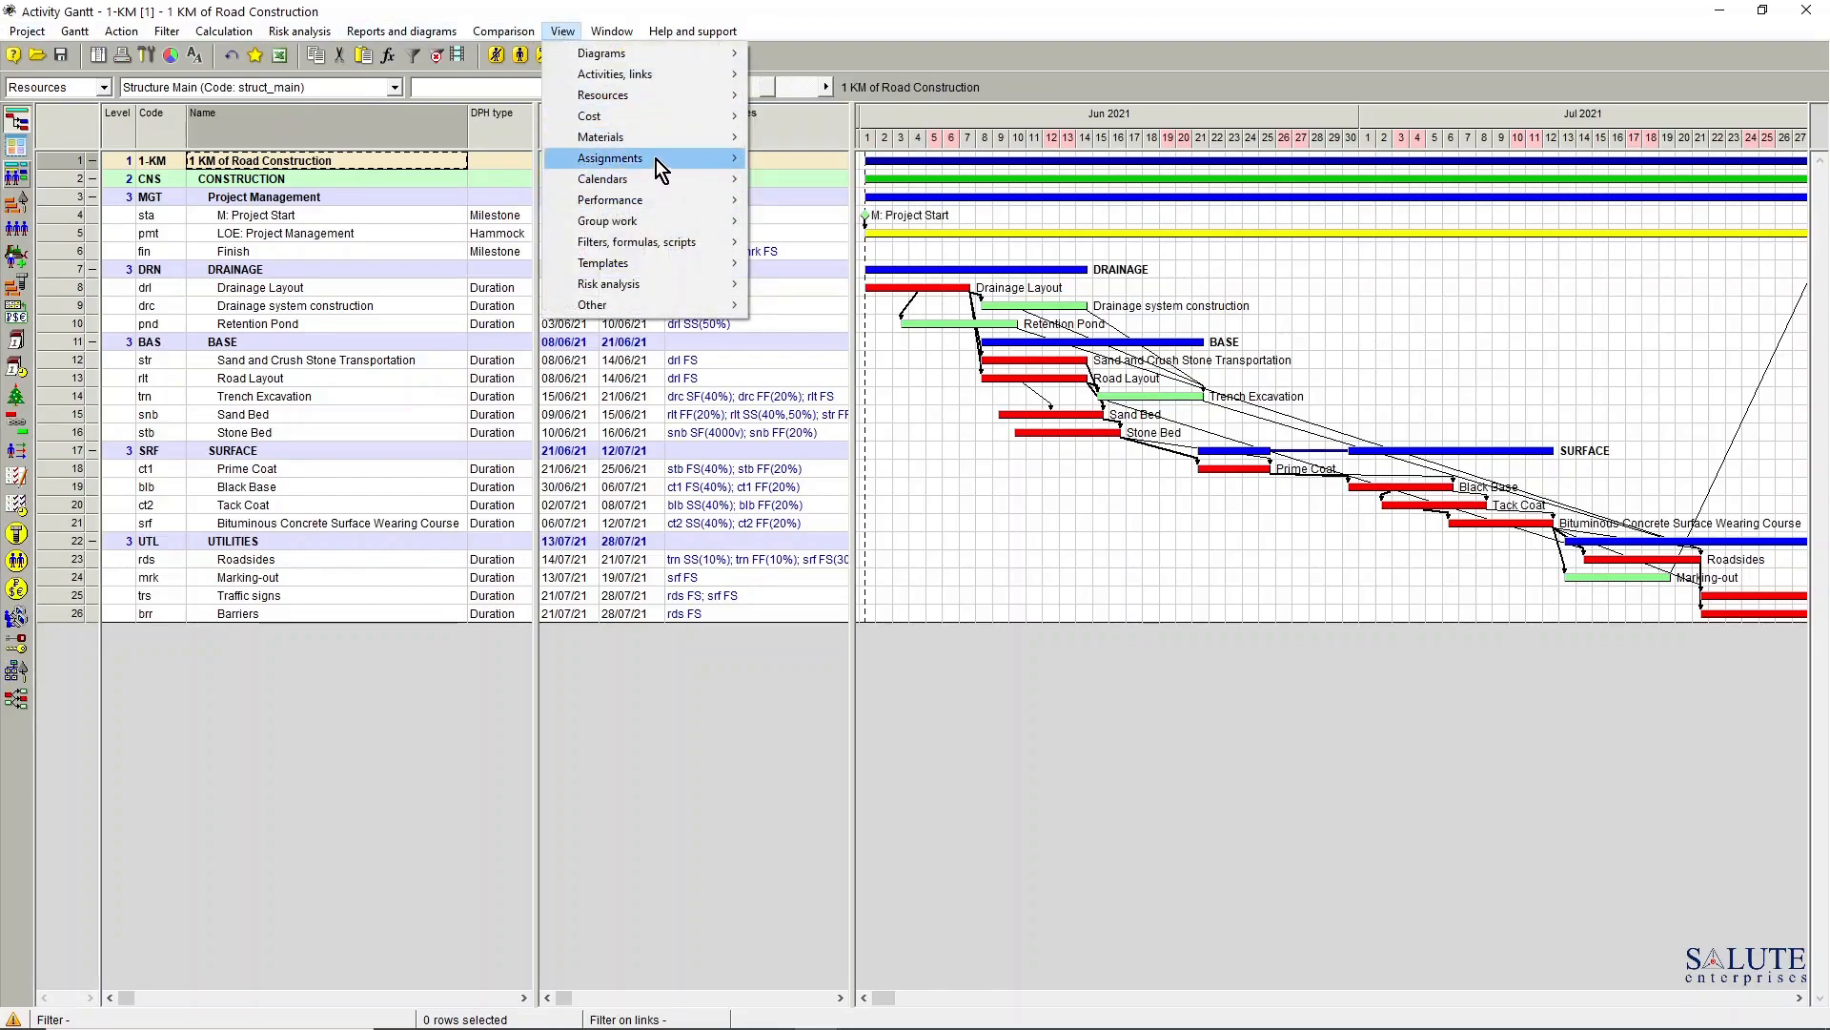
mouse_move(656, 159)
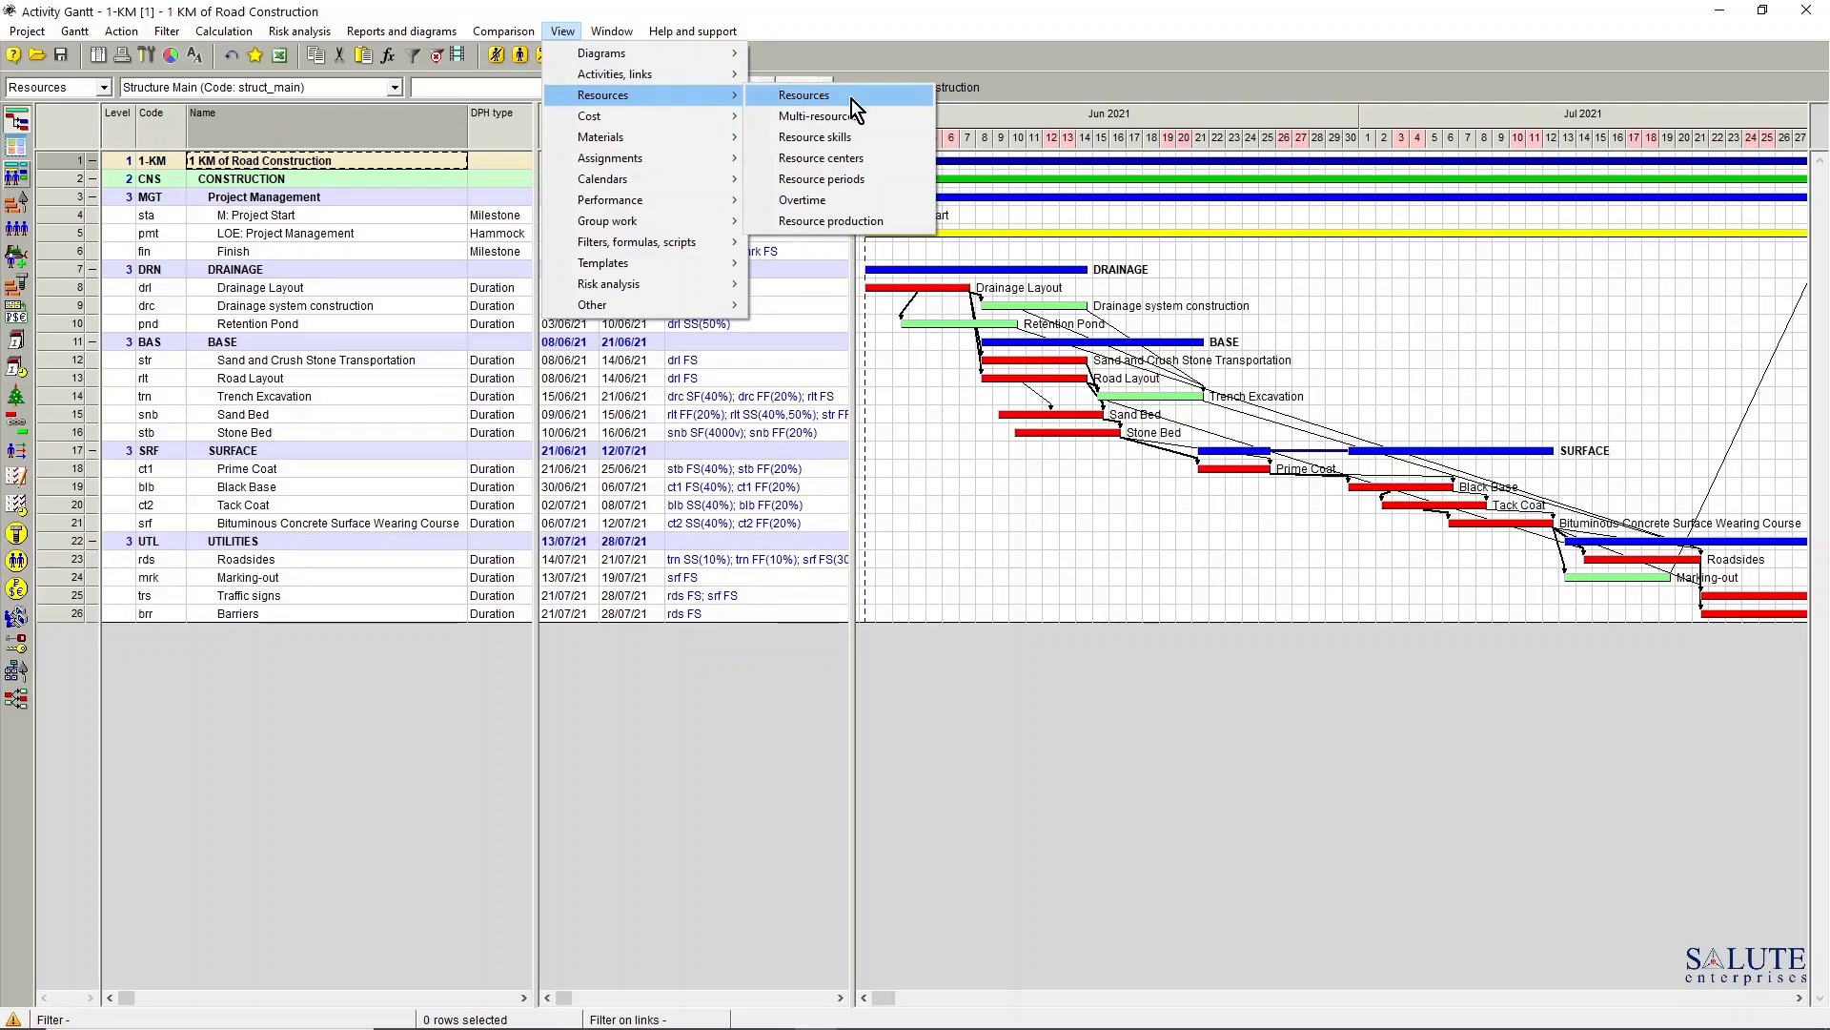
click(856, 95)
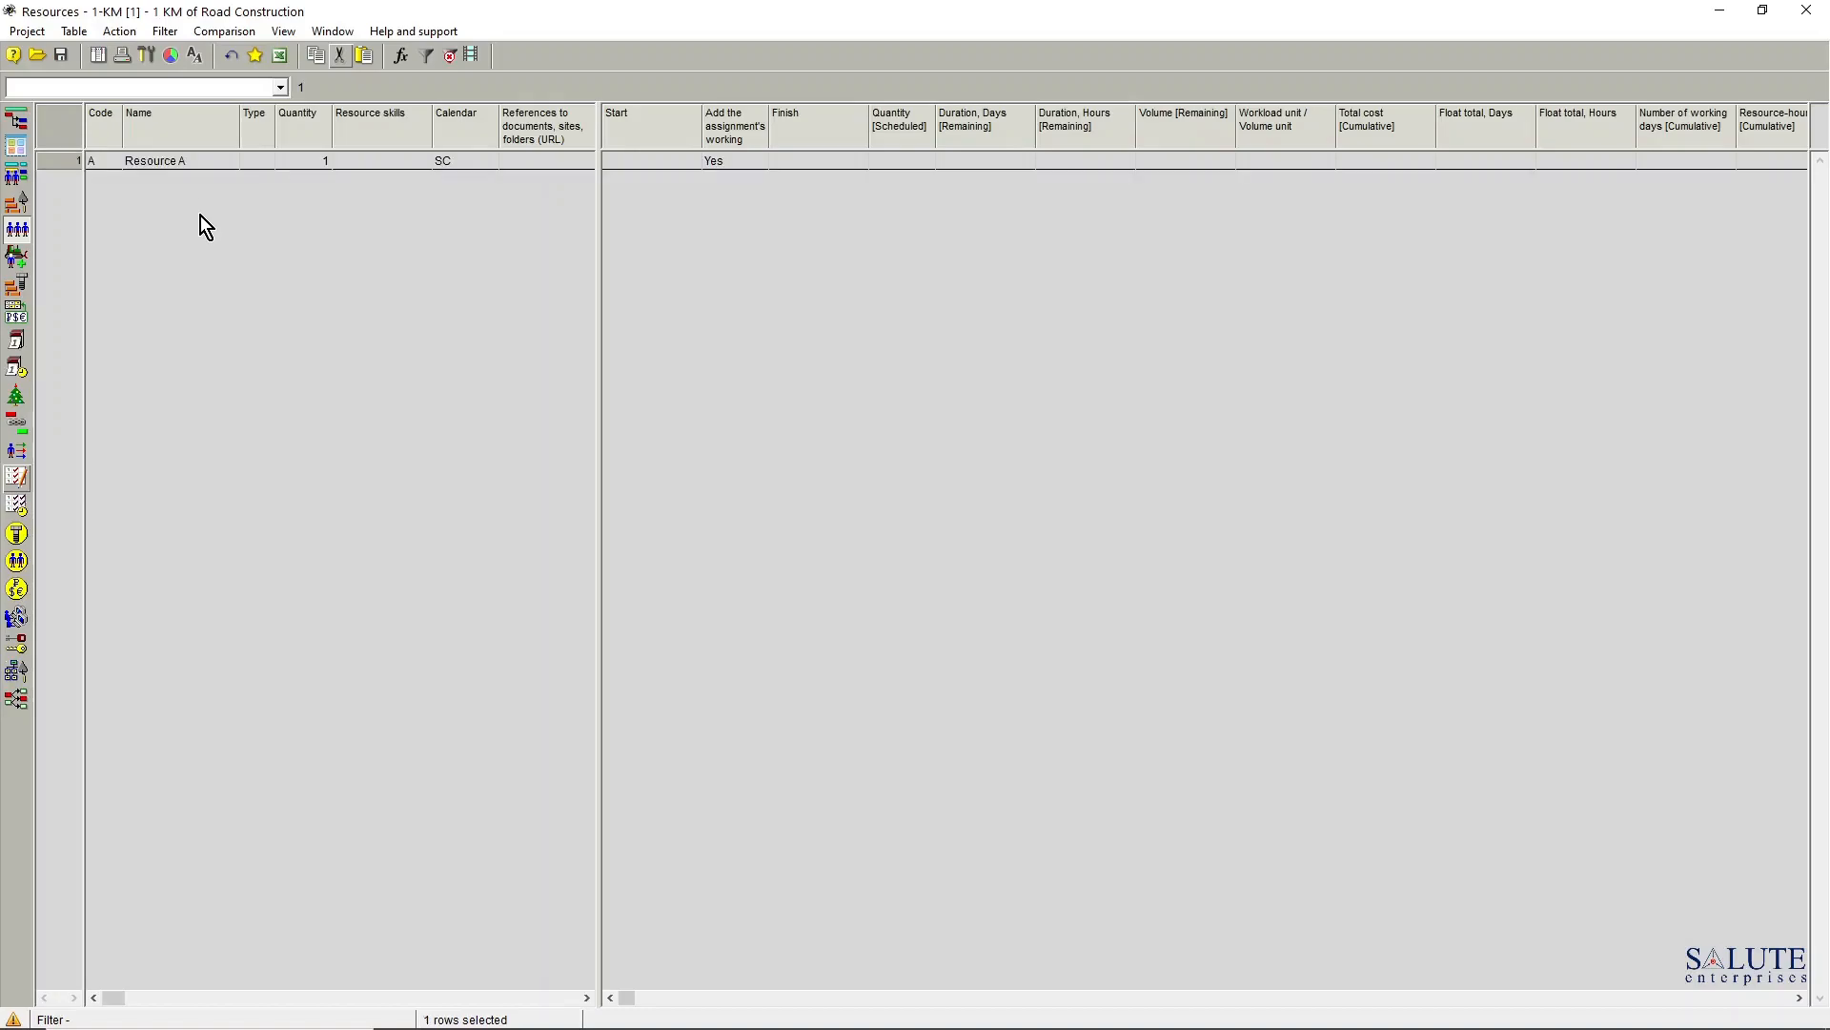
Add sixteen new resources below Resource A, so the table runs through Resource Q
right_click(60, 162)
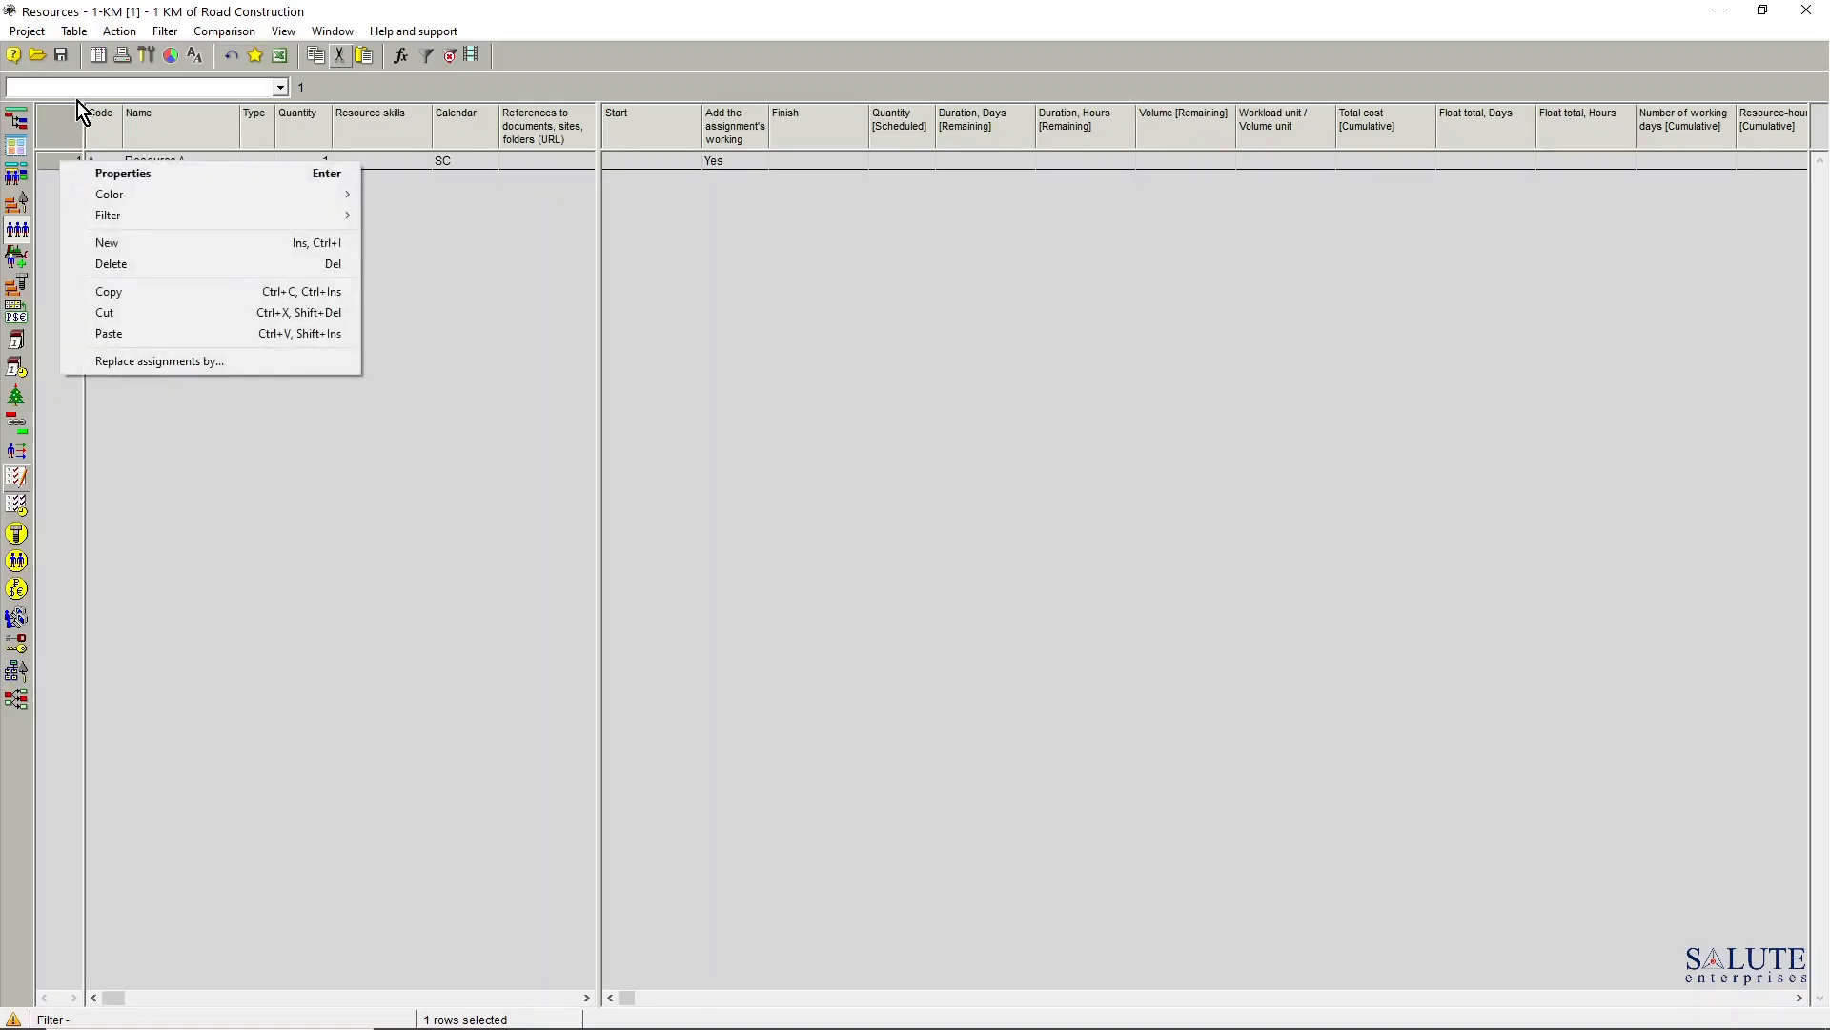
click(137, 244)
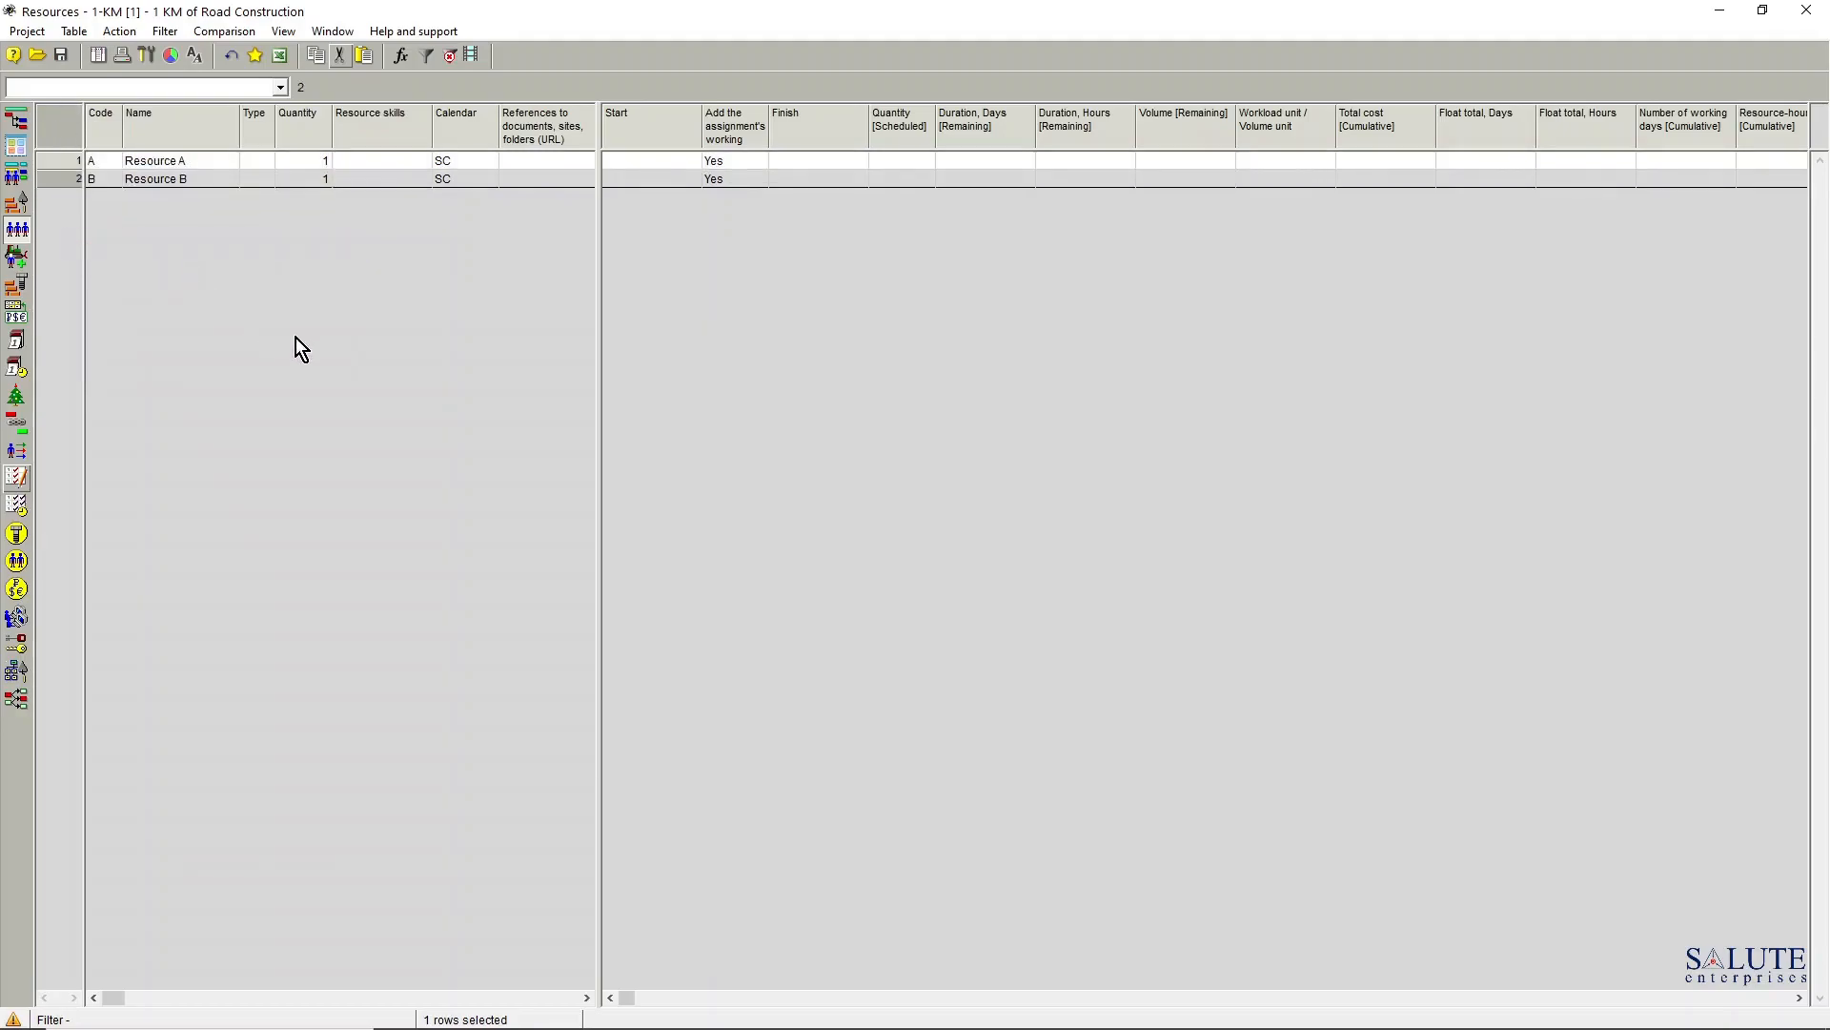
key(Insert)
key(Insert)
key(Insert)
key(Insert)
key(Insert)
key(Insert)
key(Insert)
key(Insert)
key(Insert)
key(Insert)
key(Insert)
key(Insert)
key(Insert)
key(Insert)
key(Insert)
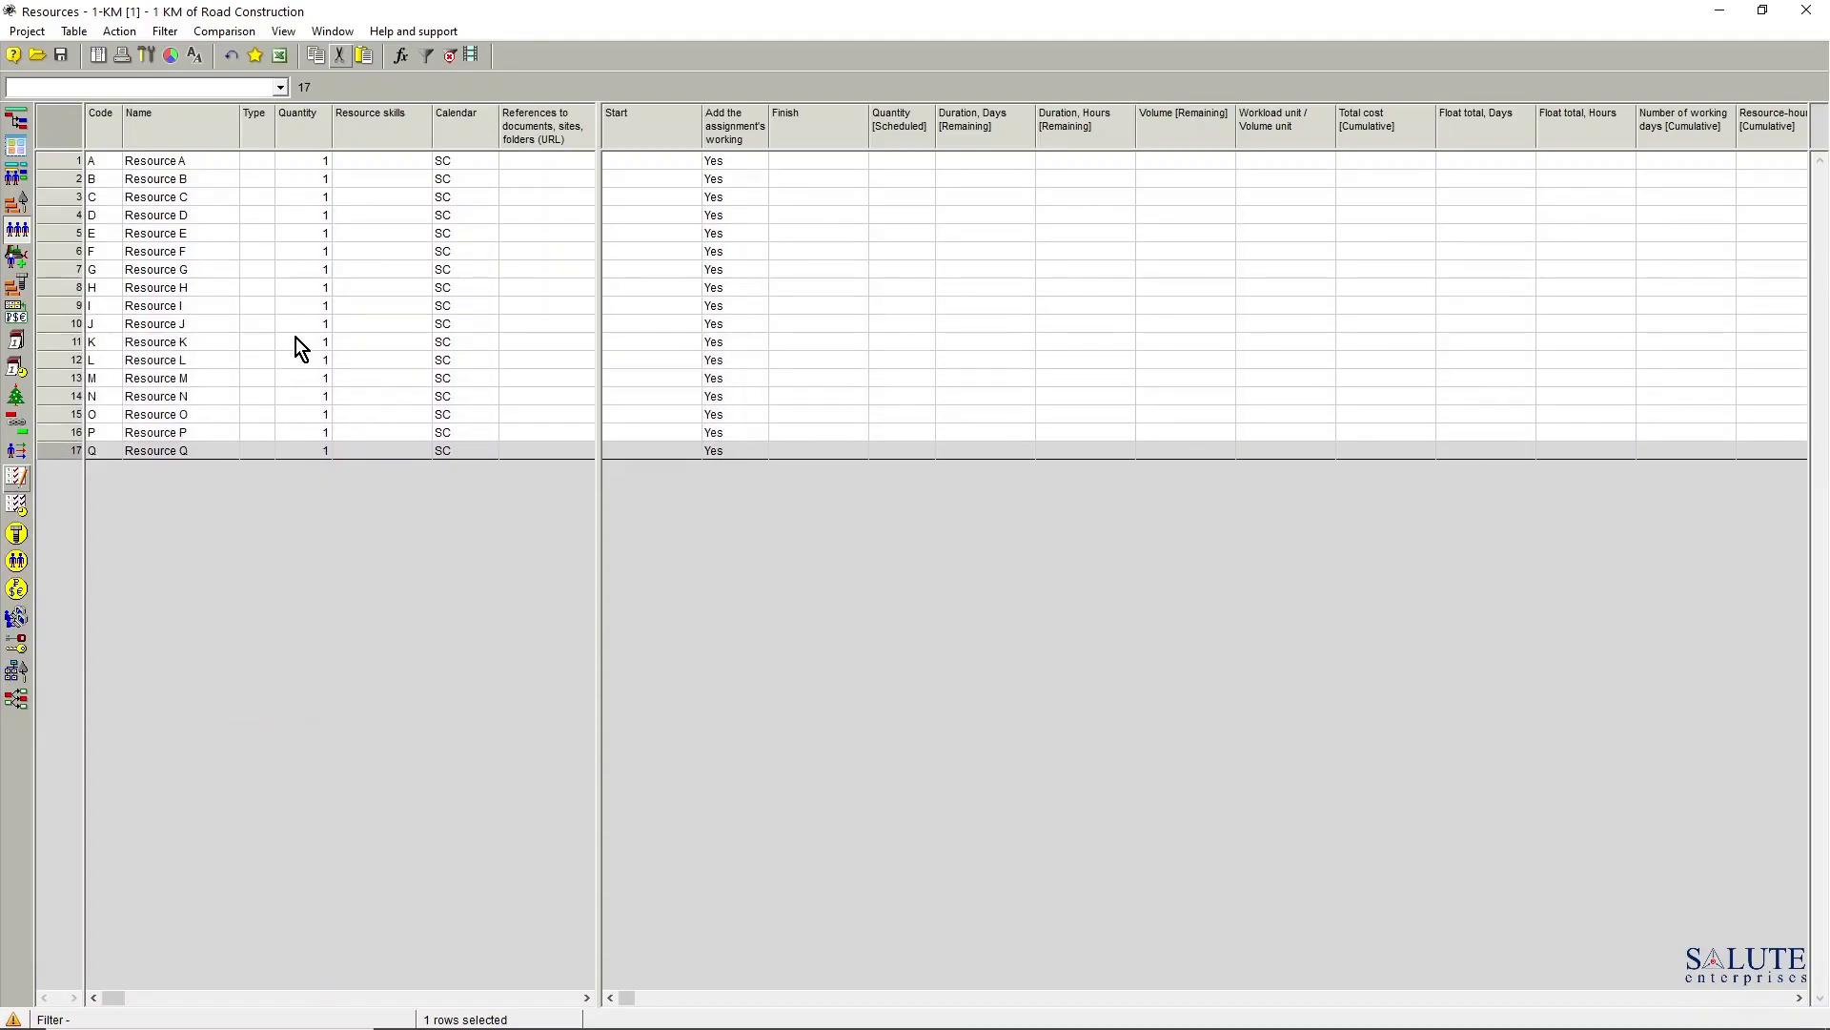
Examine the Code and Type fields in the properties of Resource A, and close them without changes
double_click(55, 158)
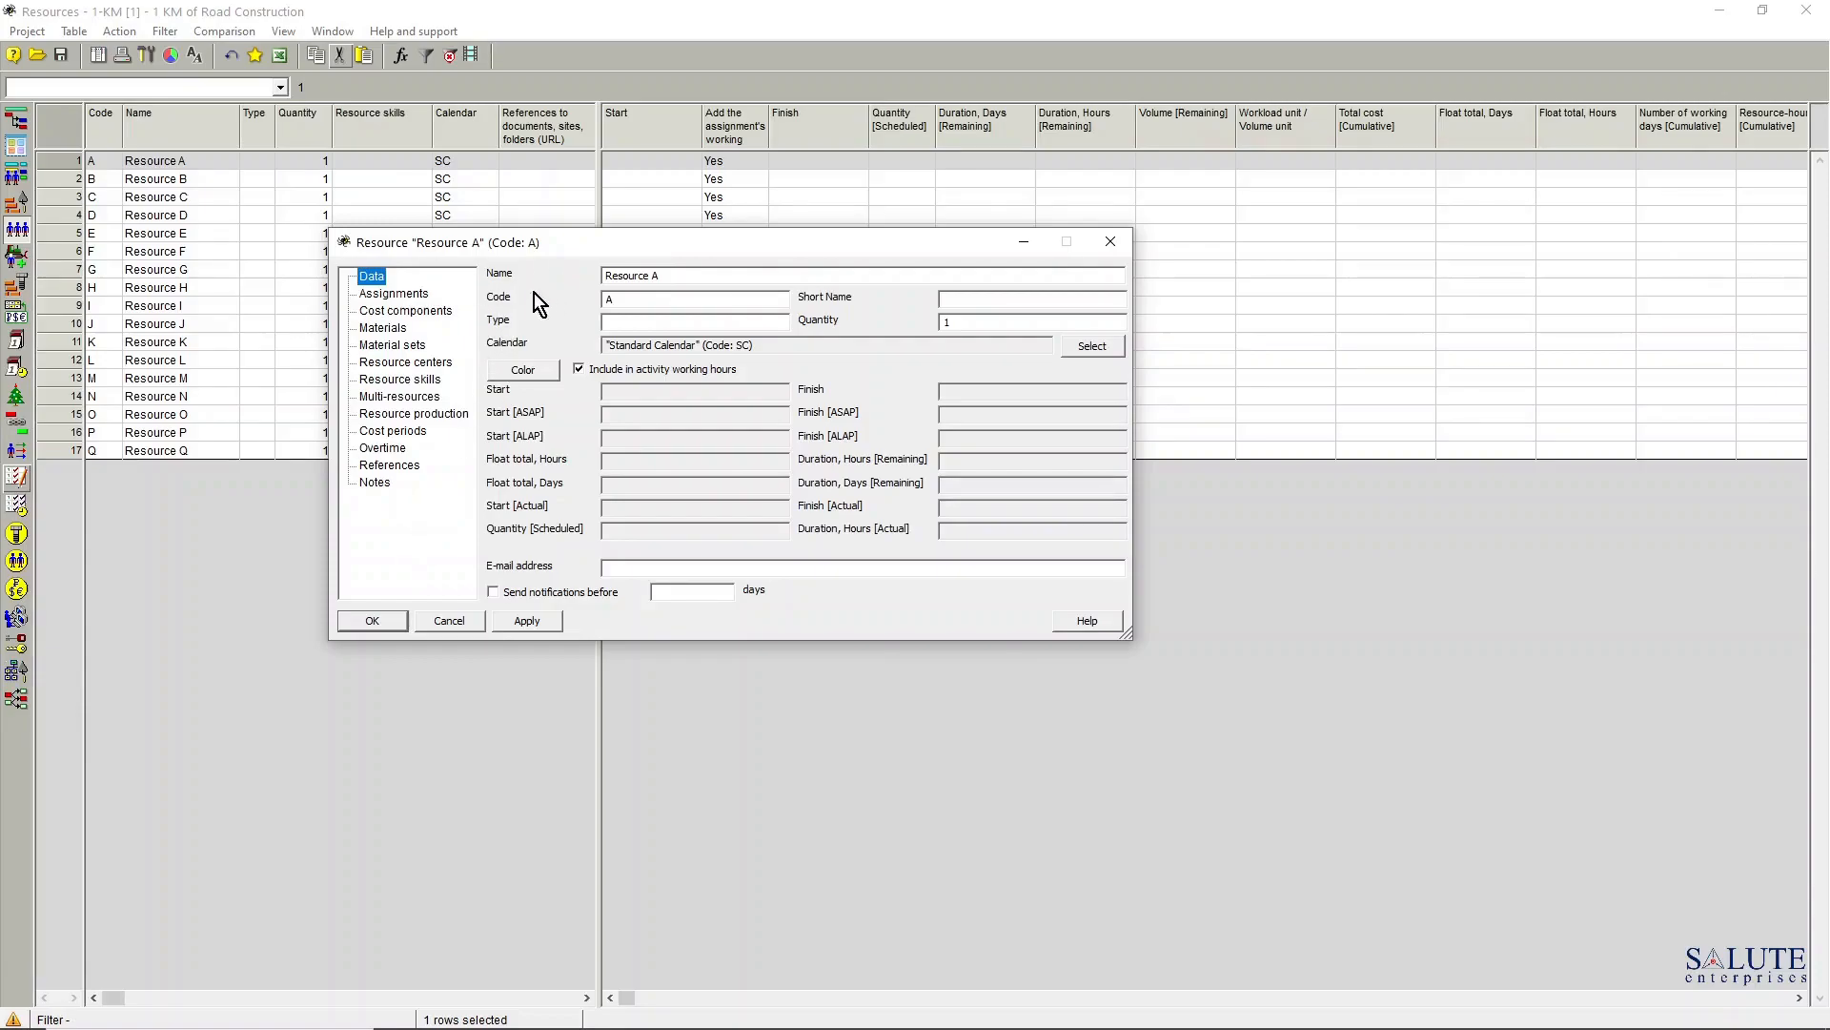
click(629, 301)
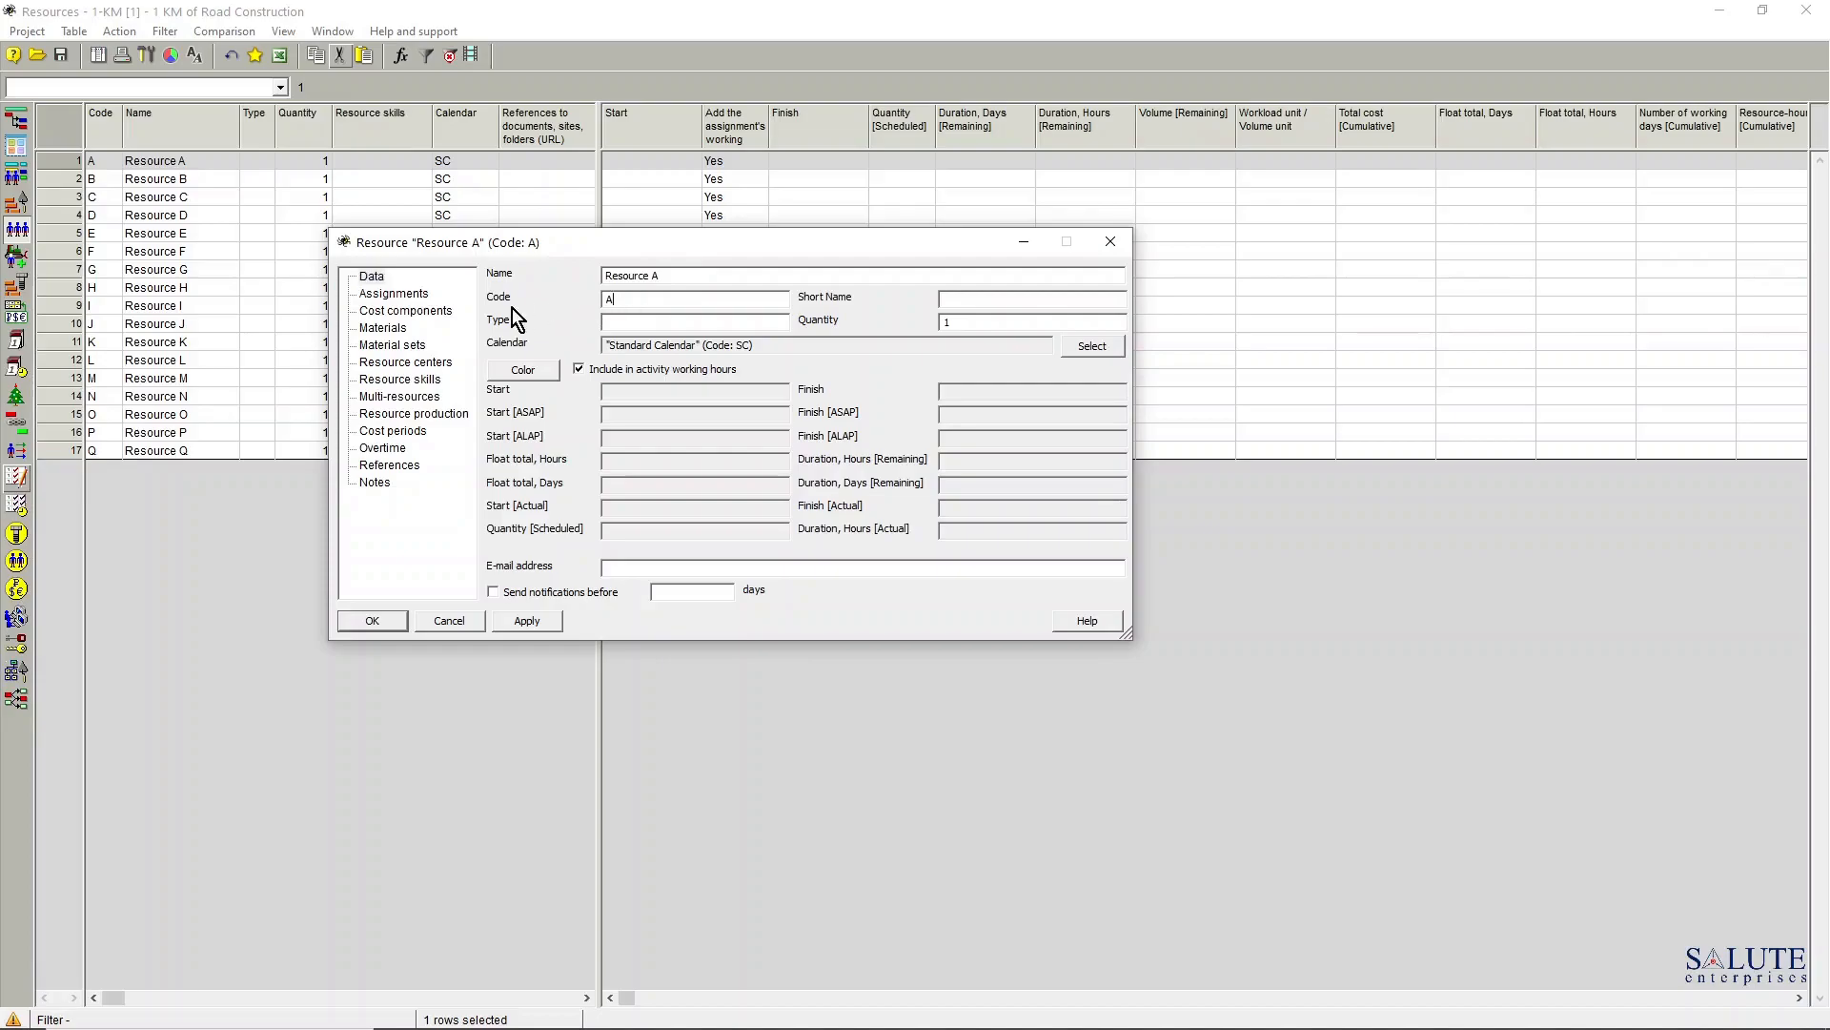
click(633, 319)
click(1113, 244)
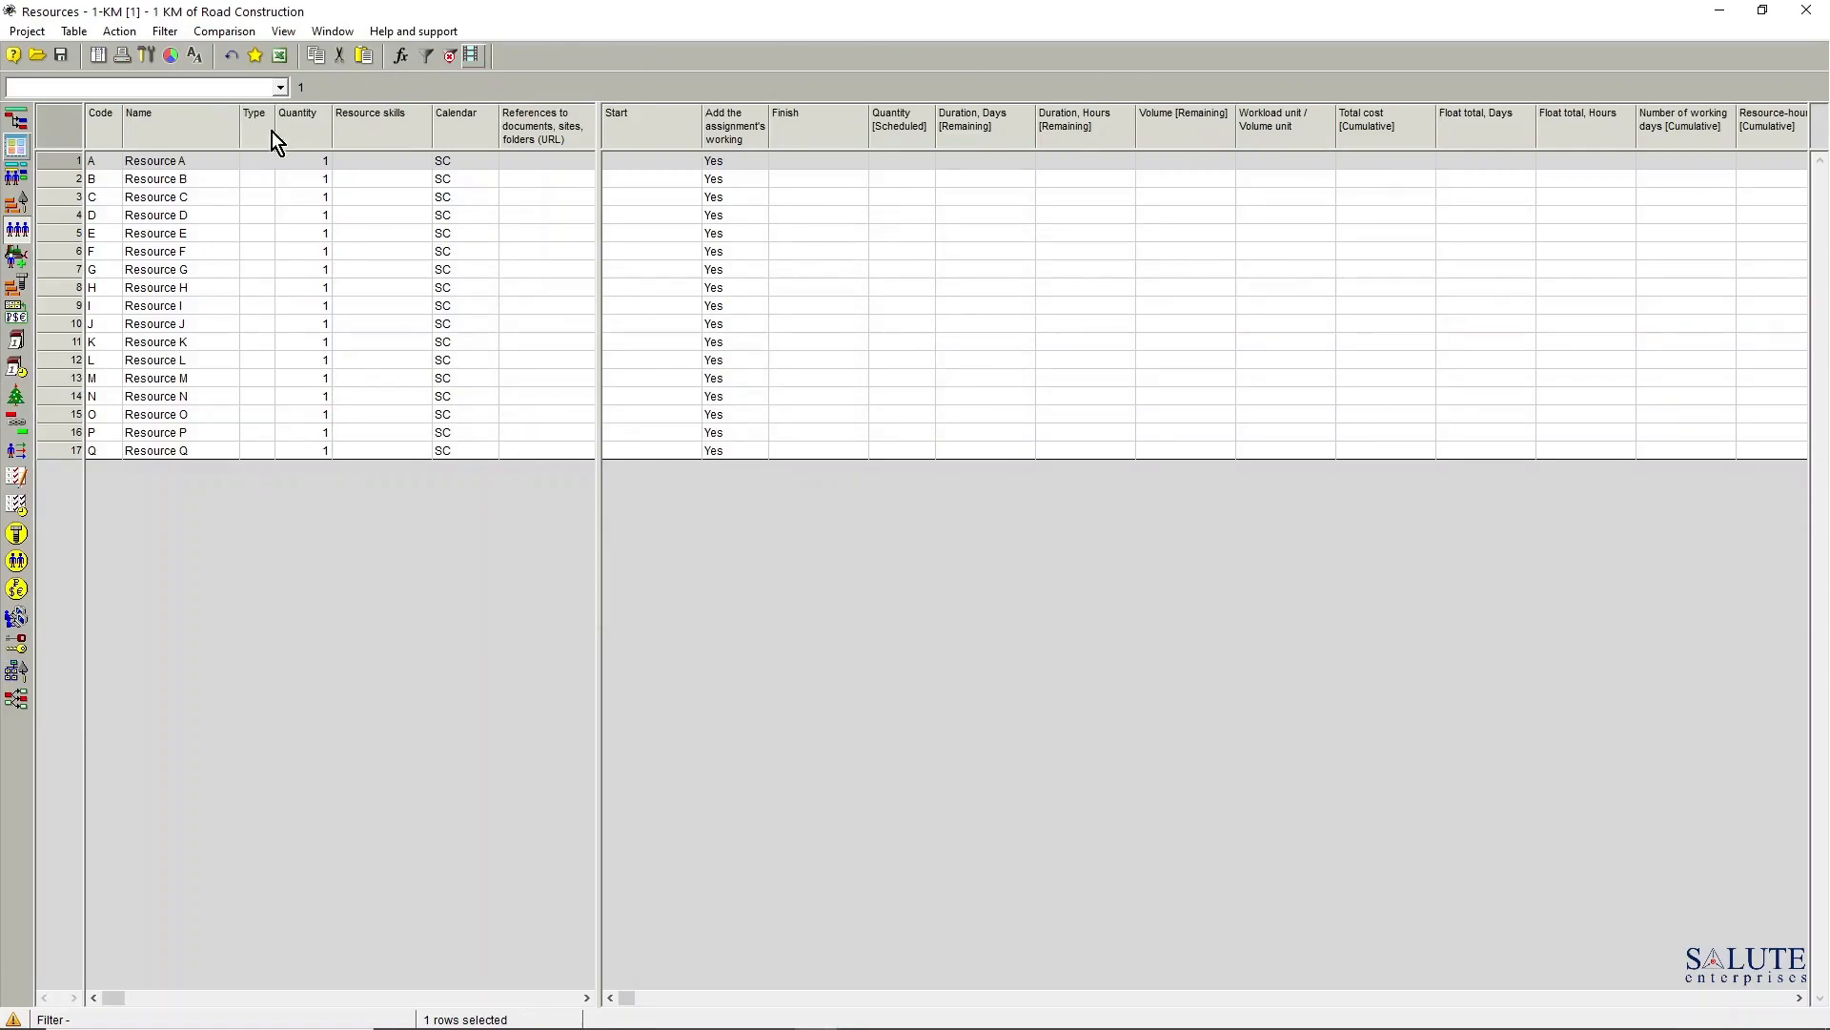
Fill the first sixteen rows with code, name, type and quantity, from Grader (grd, grd, 2) through Special Car (spc, spc, 1)
click(106, 160)
text(grd	Grader	grd	2 bl1	Bulldoser 1	bld	1 bl2	Bulldoser 2	bld	1 scr	Scraper	scr	2 ex1	Excavator 1	exc	1 ex2	Excavator 2	exc	1 mch	Machinist	mch	9 wrk	Worker	wrk	8 trc	Truck	trk	9 drv	Driver	drr	9 spl	Supplier	sup	1 vbr	Vibroroller	vbr	2 btd	Bitumen distributor	btd	1 asp	Asphalt paver	asp	1 rrl	Road-roller	ror	2 spc	Special Car	spc	1)
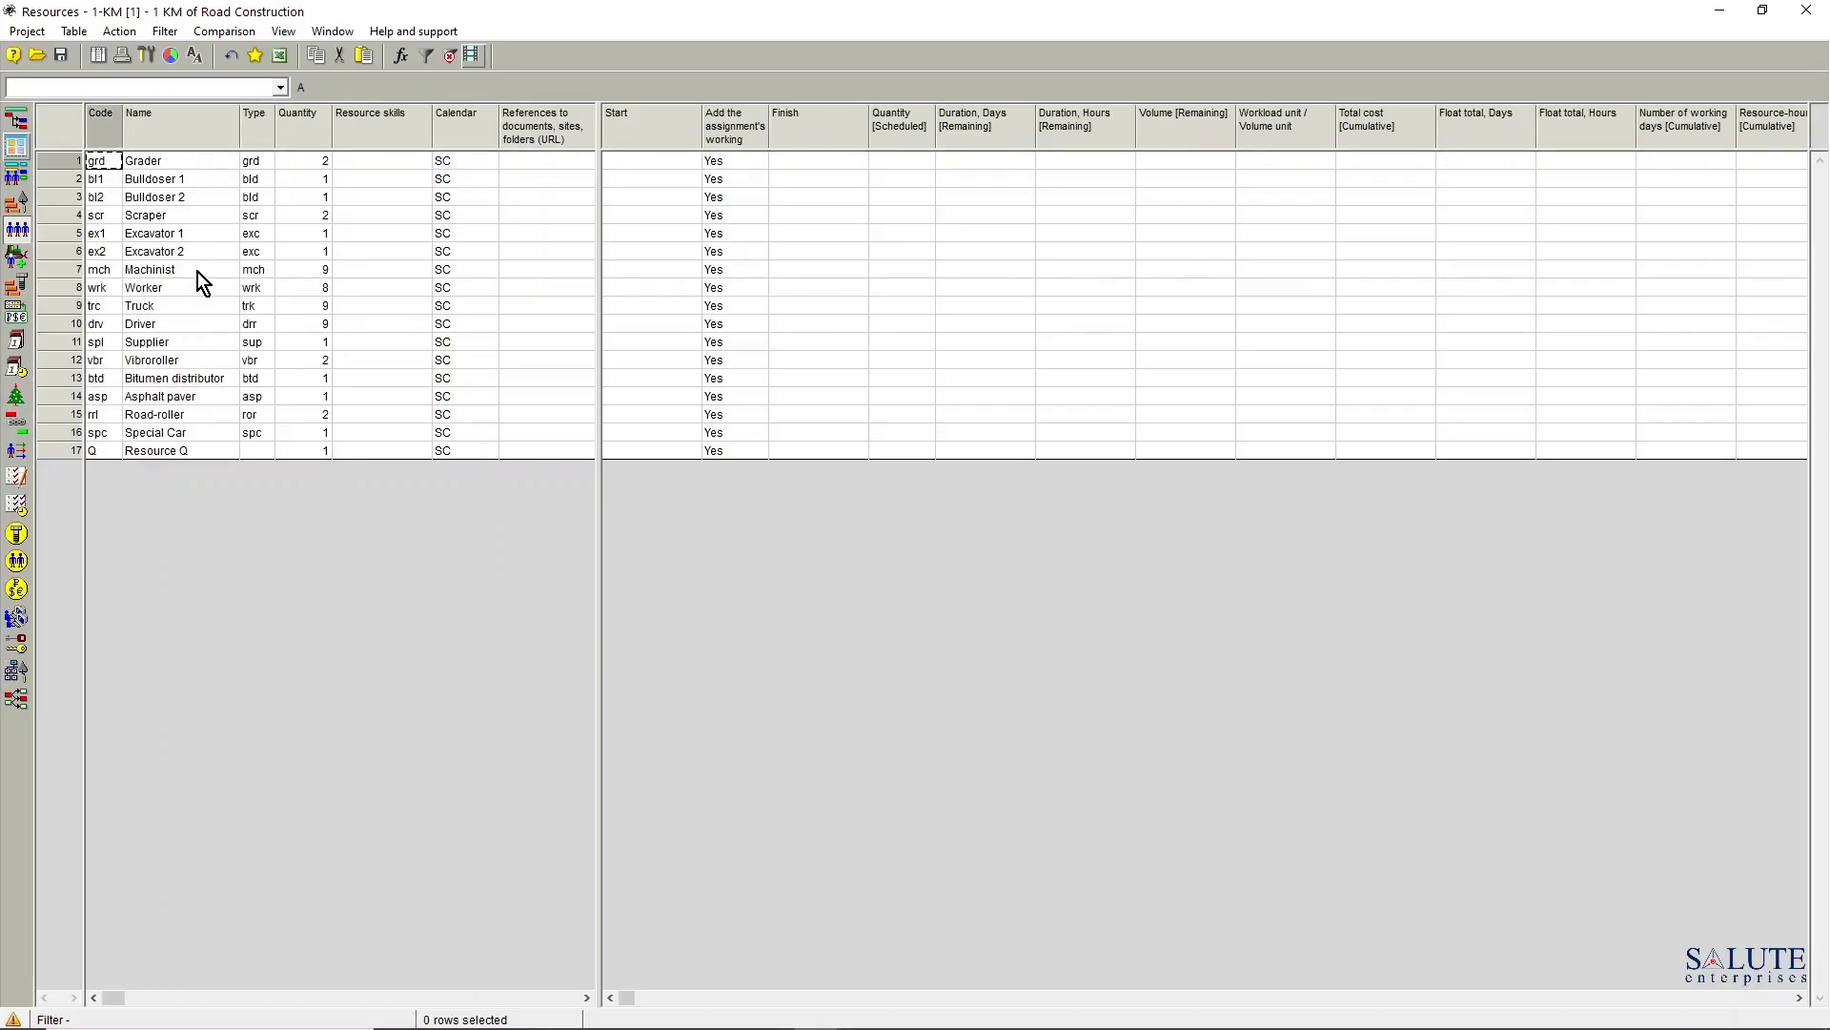
Delete the unused Resource Q from the end of the resource table
right_click(51, 455)
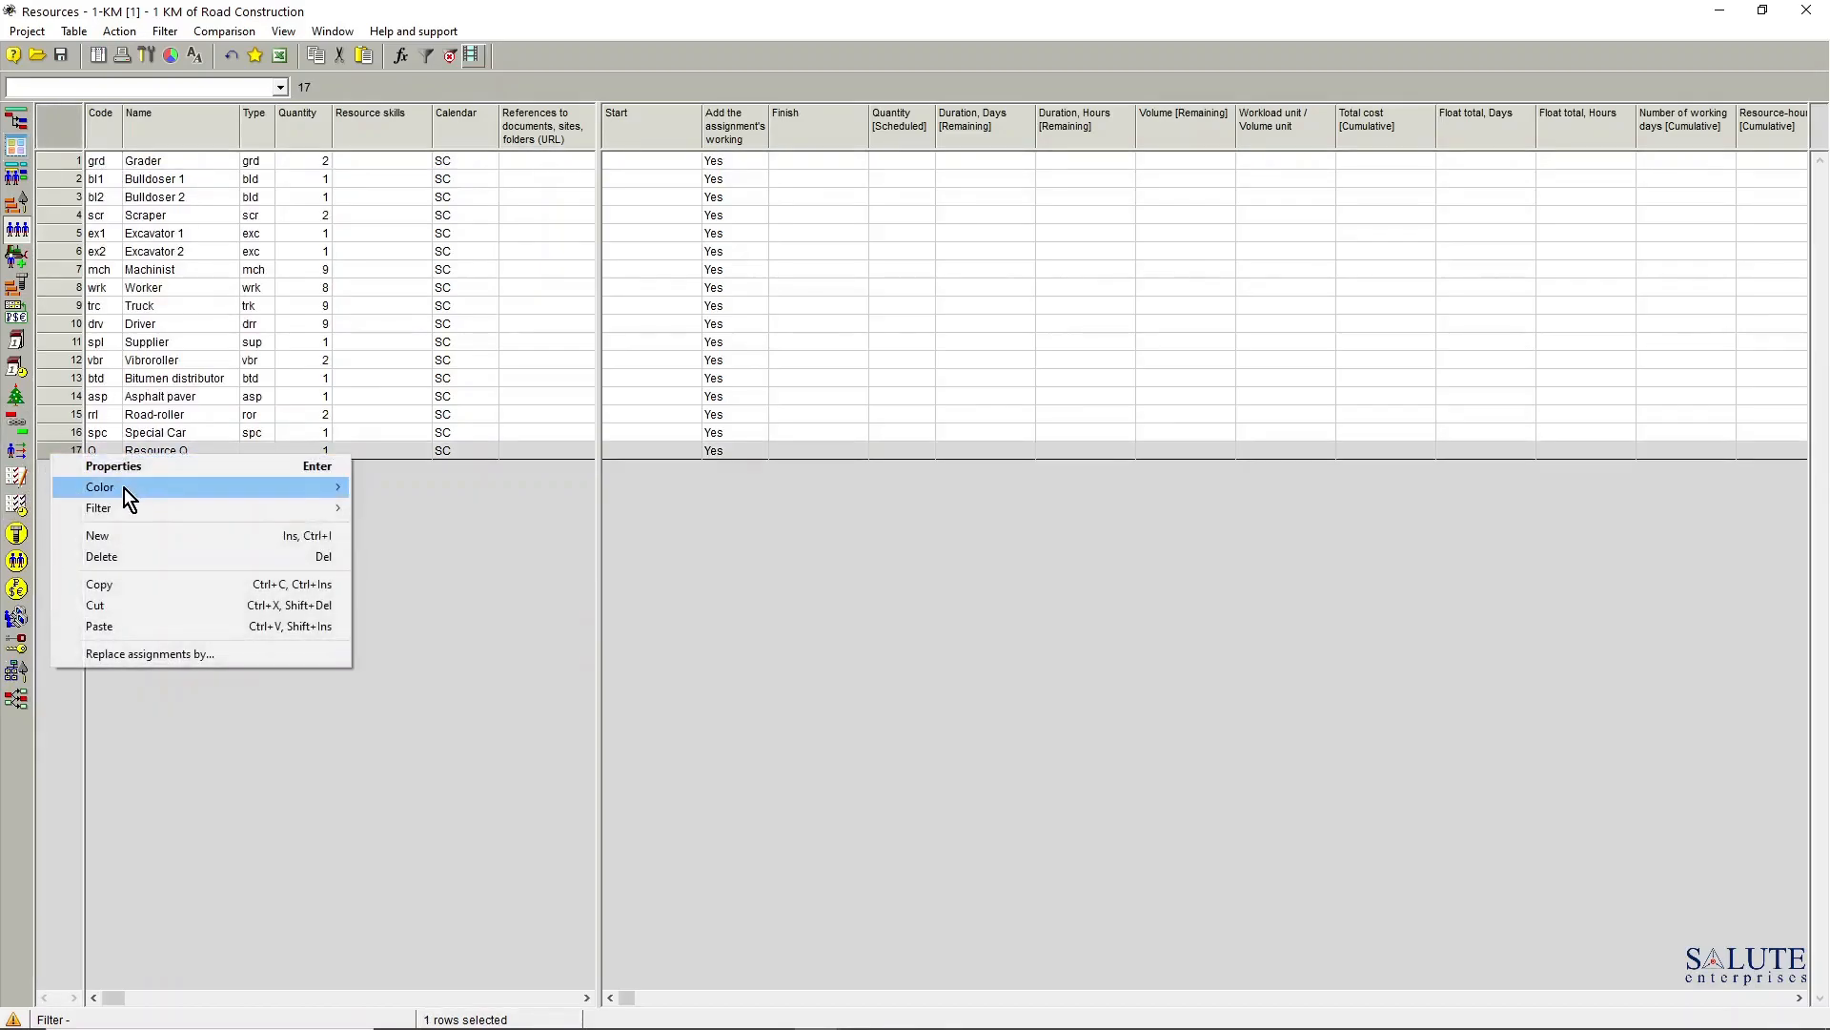
click(124, 557)
click(921, 585)
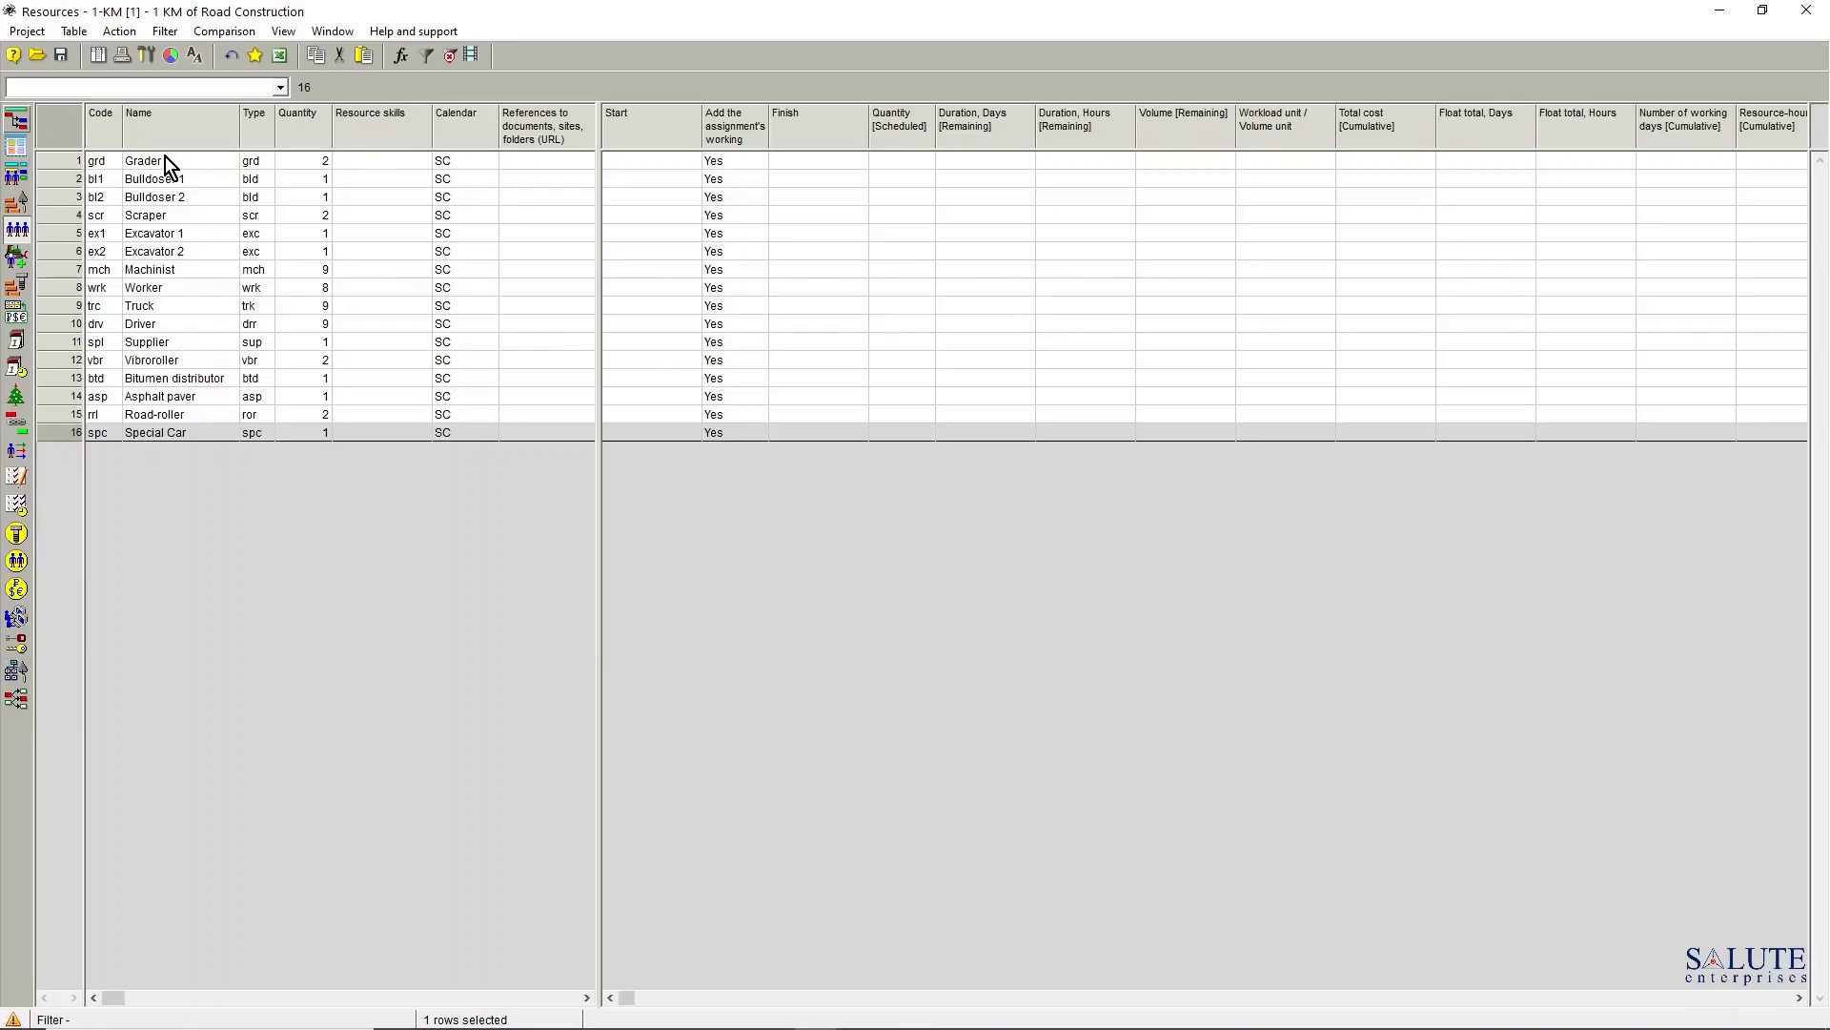
Examine the names, quantities, types and codes of the Grader and the two Bulldoser resources
click(197, 162)
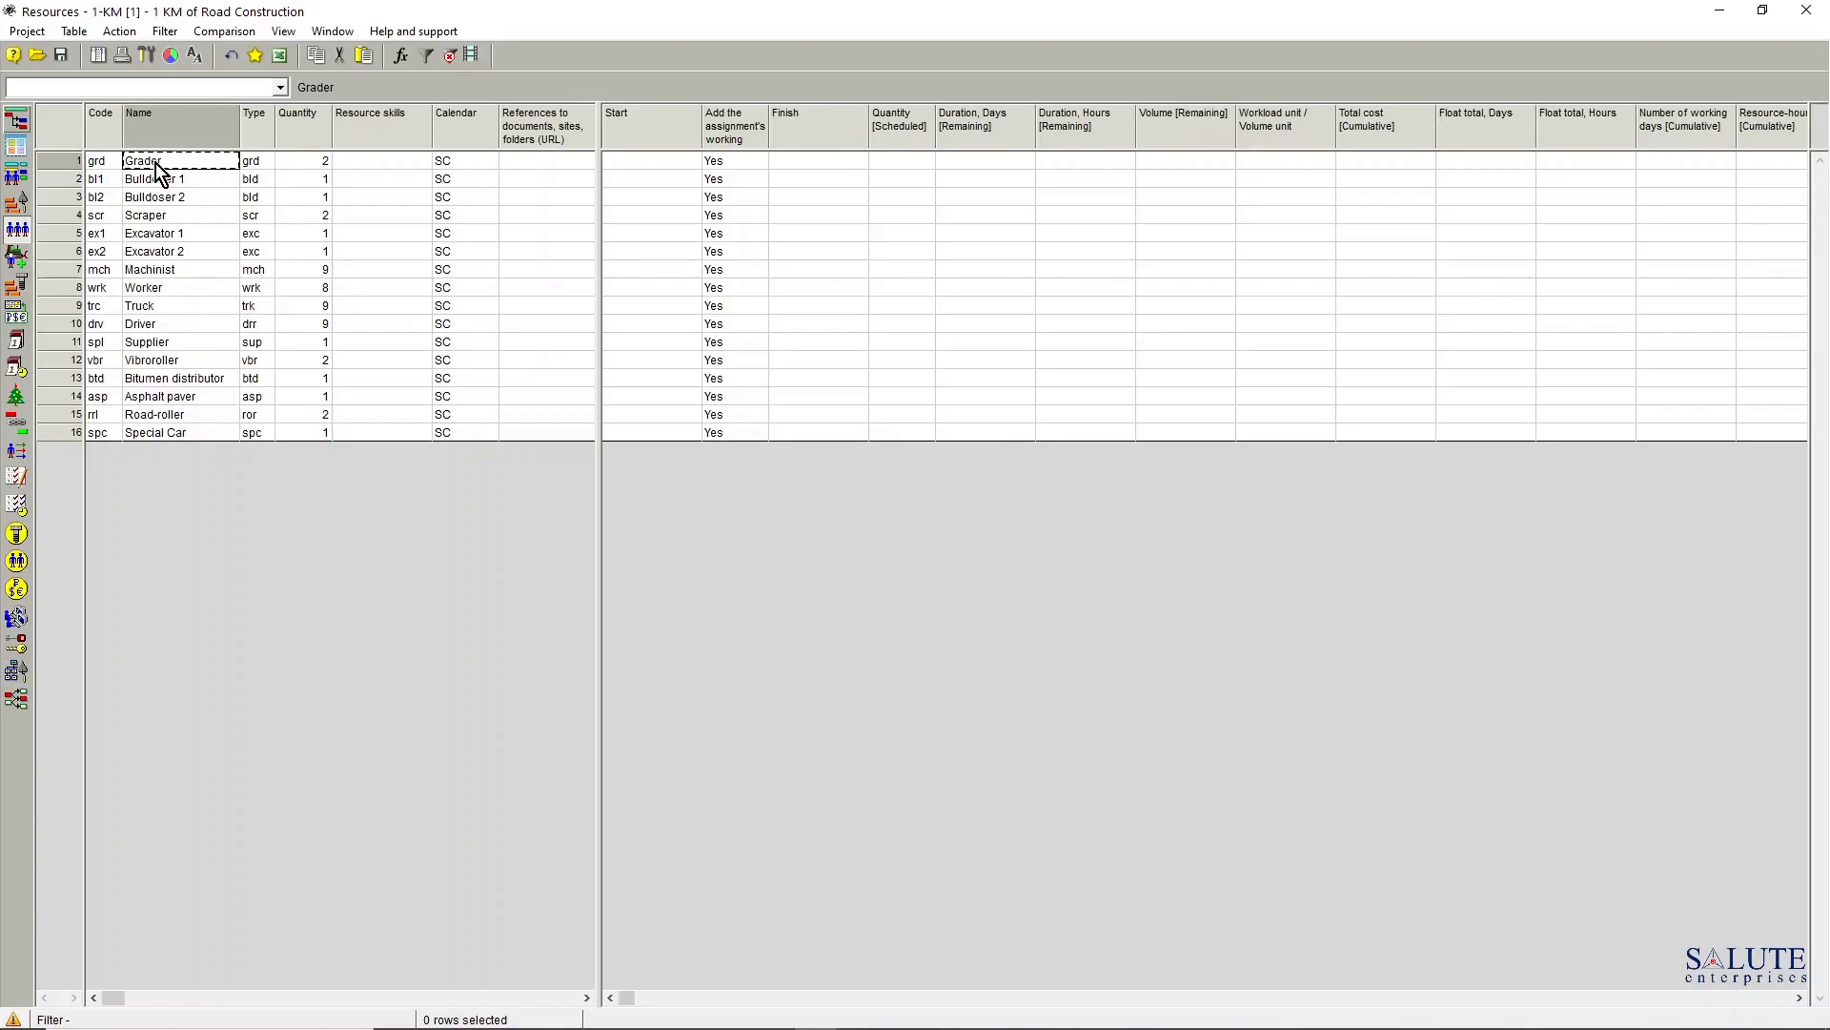
click(312, 162)
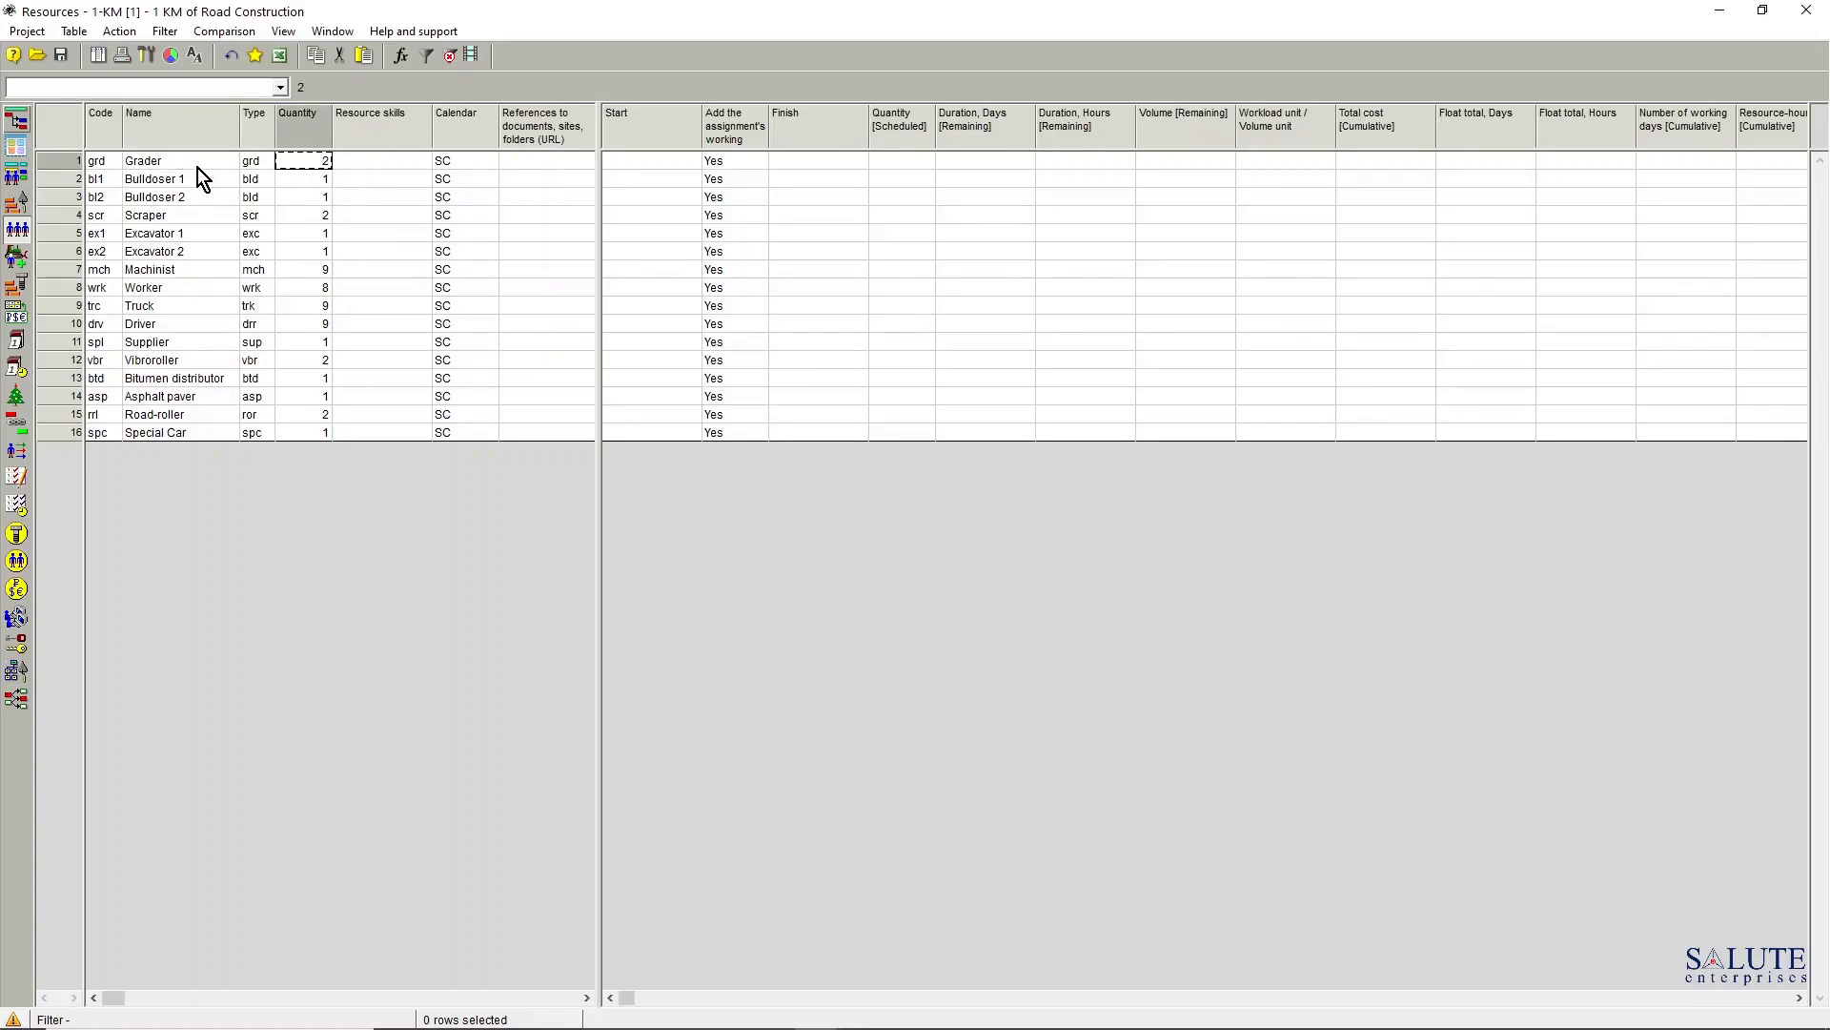
click(181, 160)
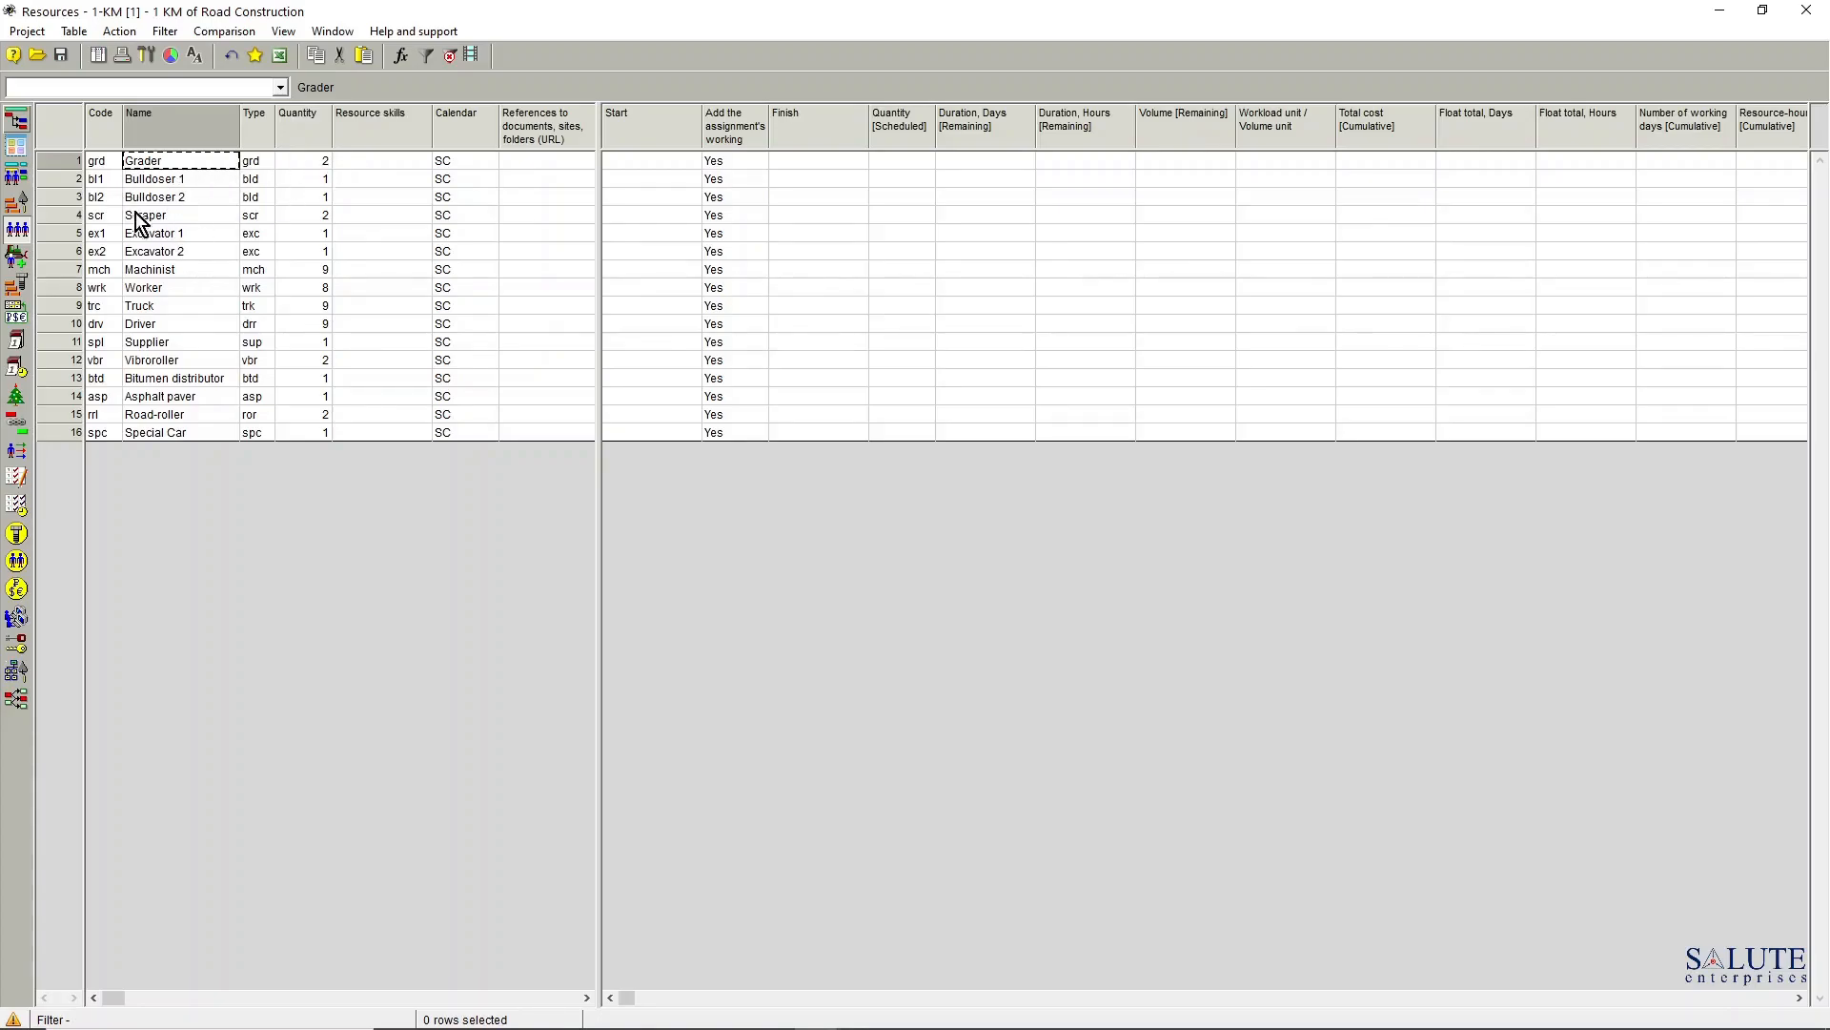
click(200, 182)
click(206, 199)
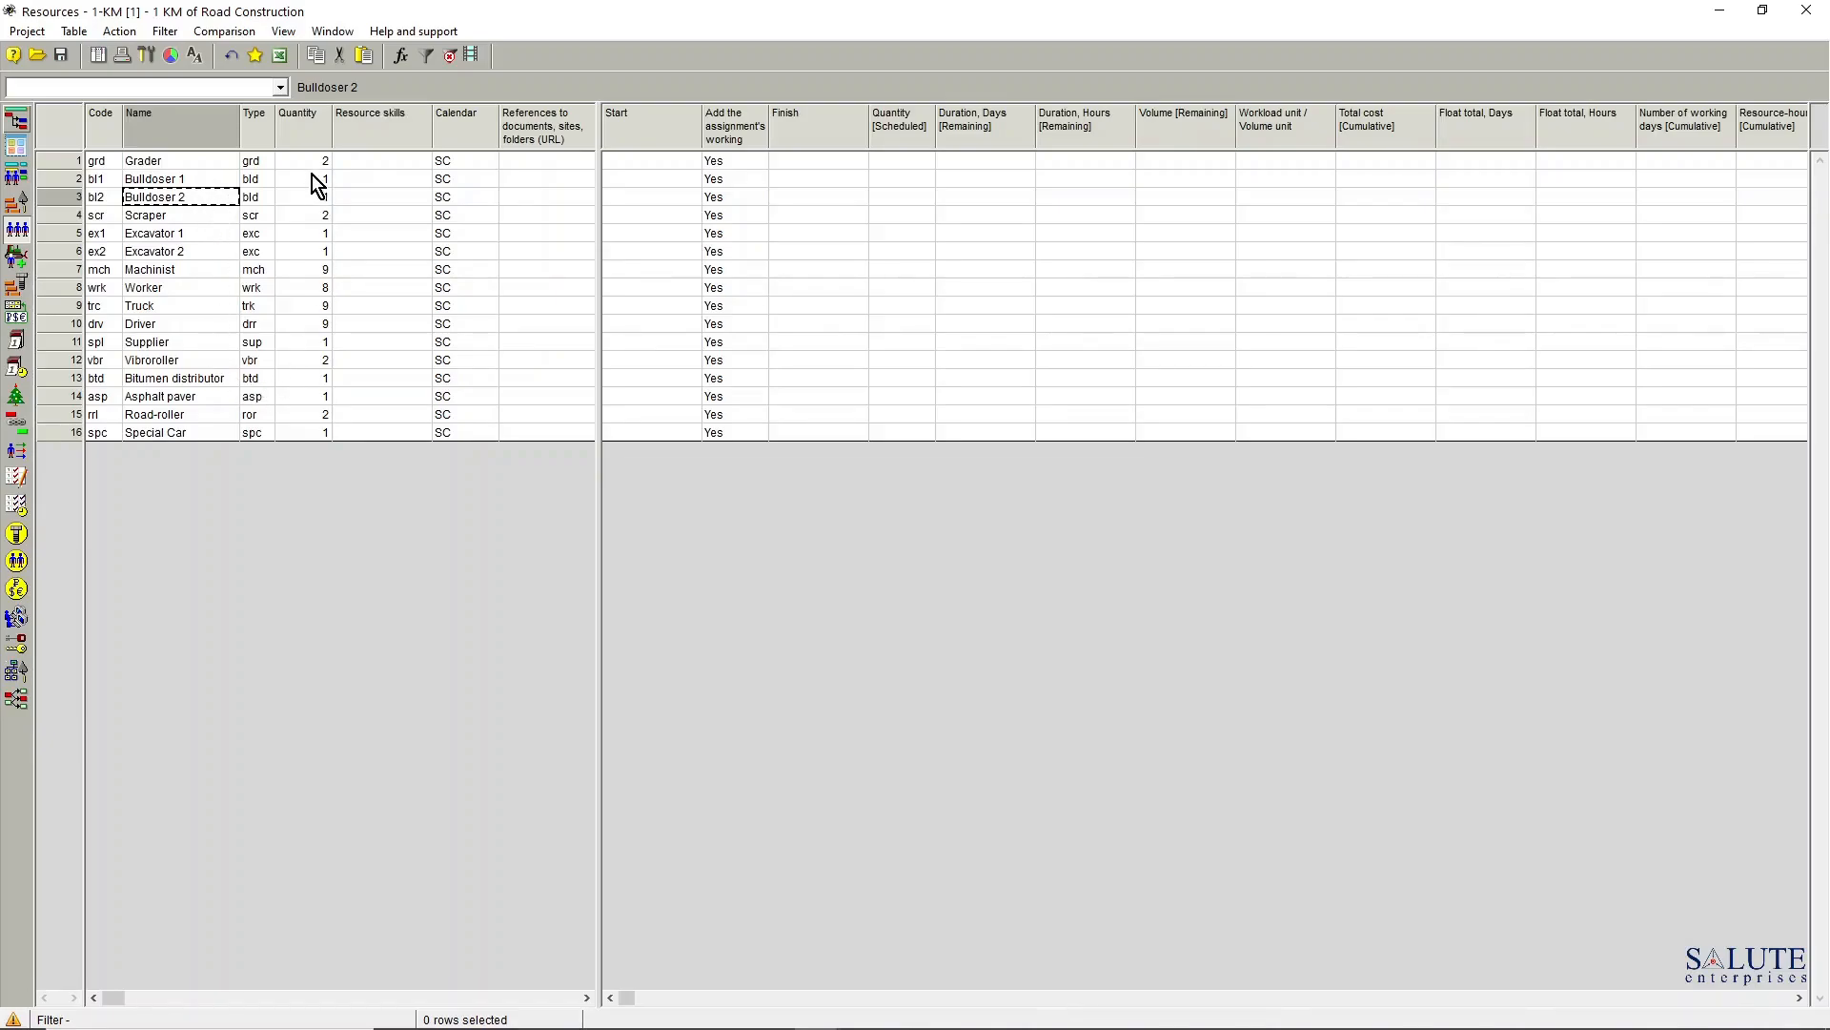
click(255, 181)
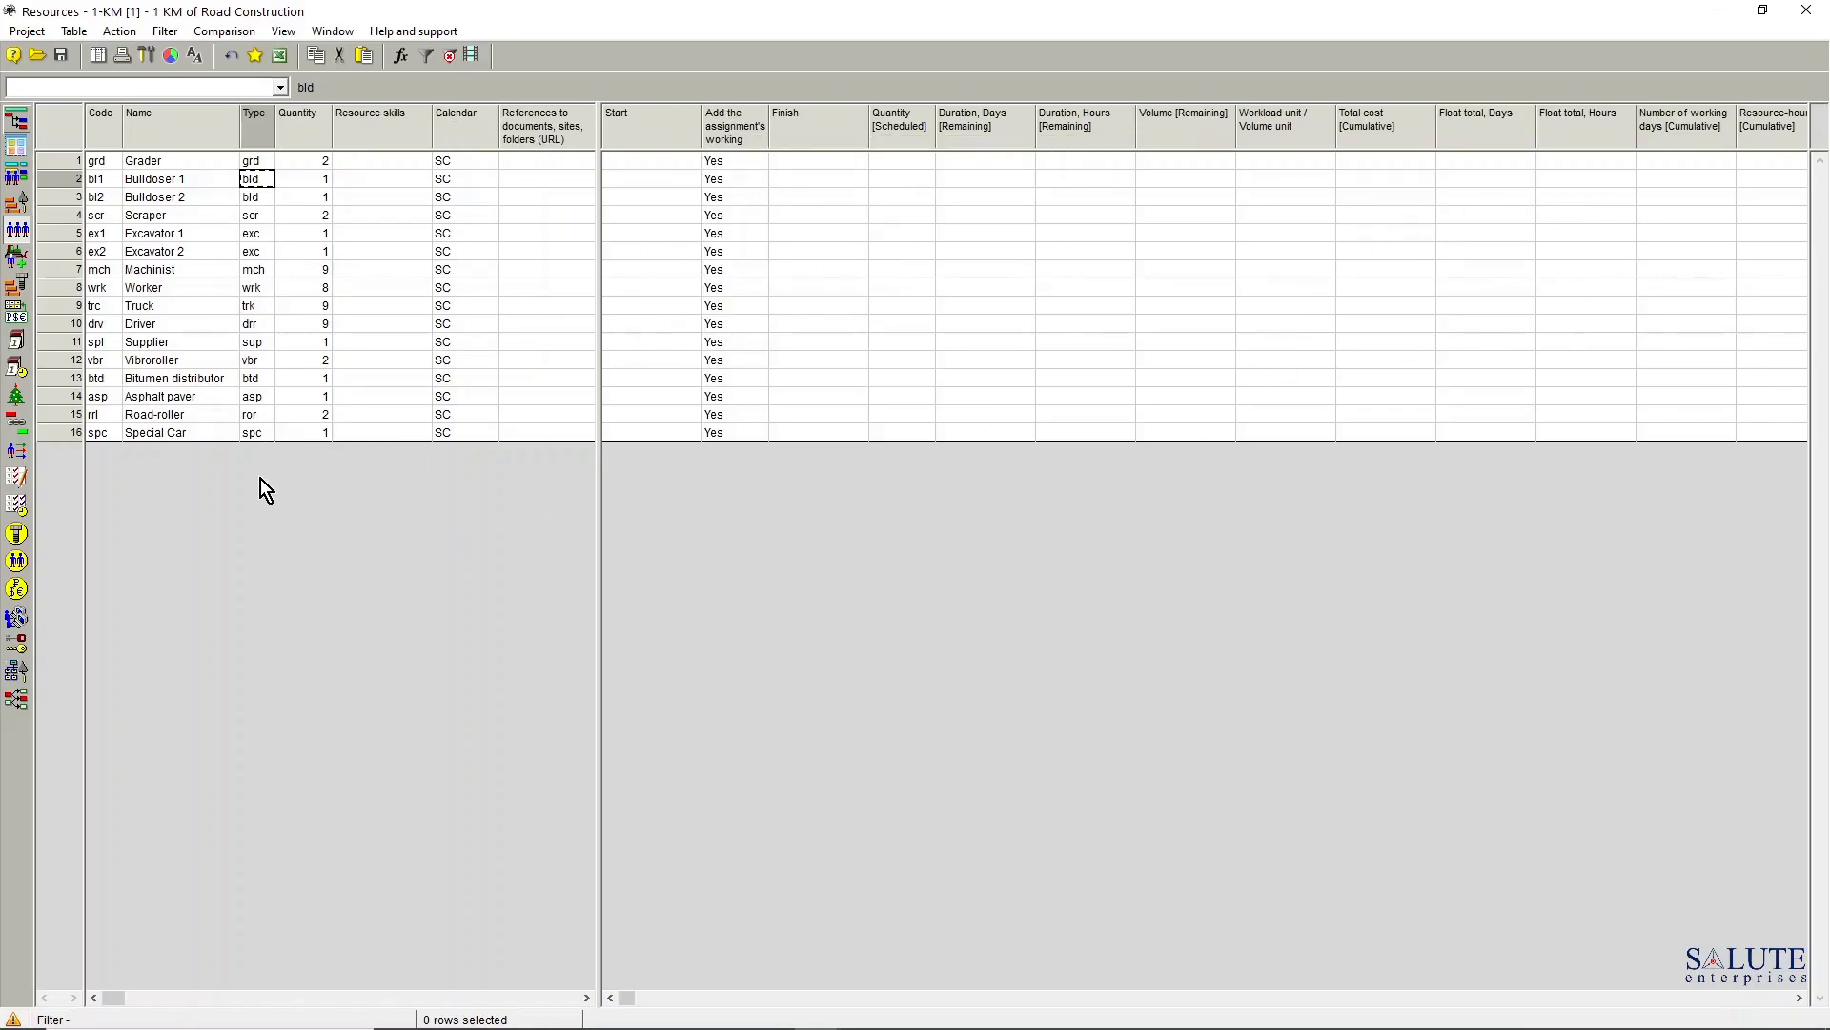
click(101, 159)
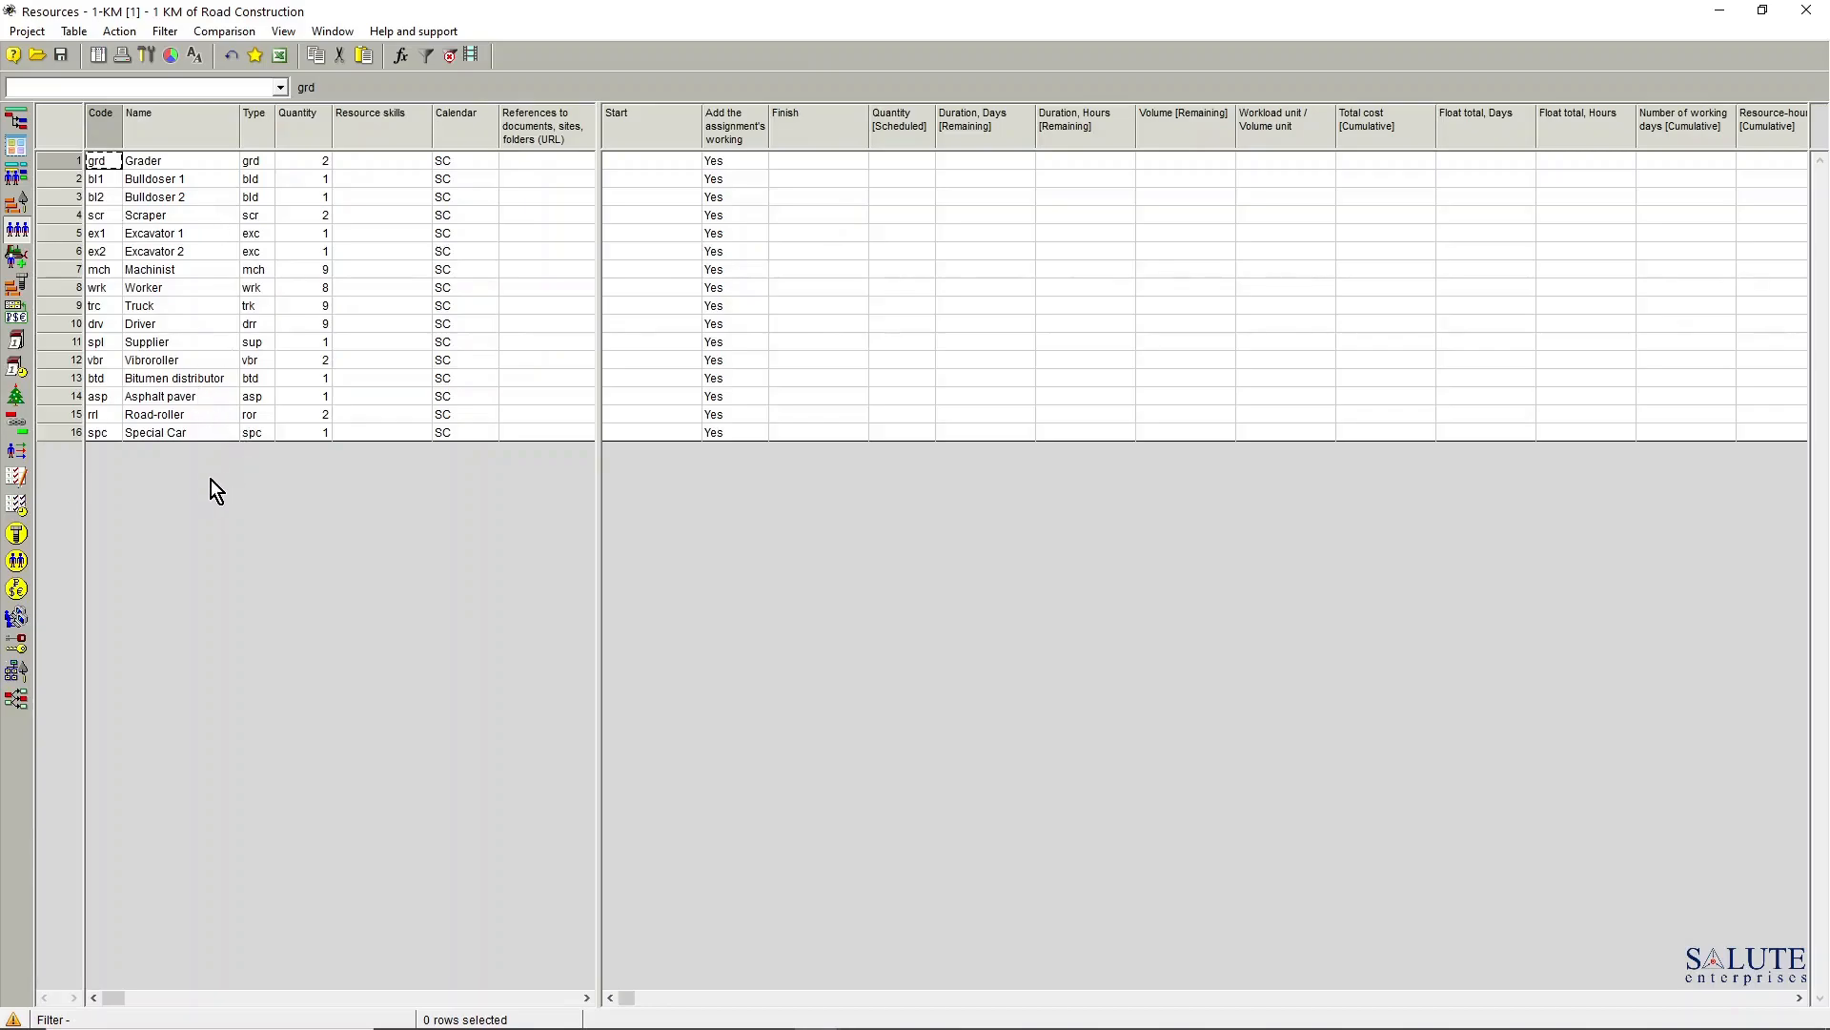
click(204, 163)
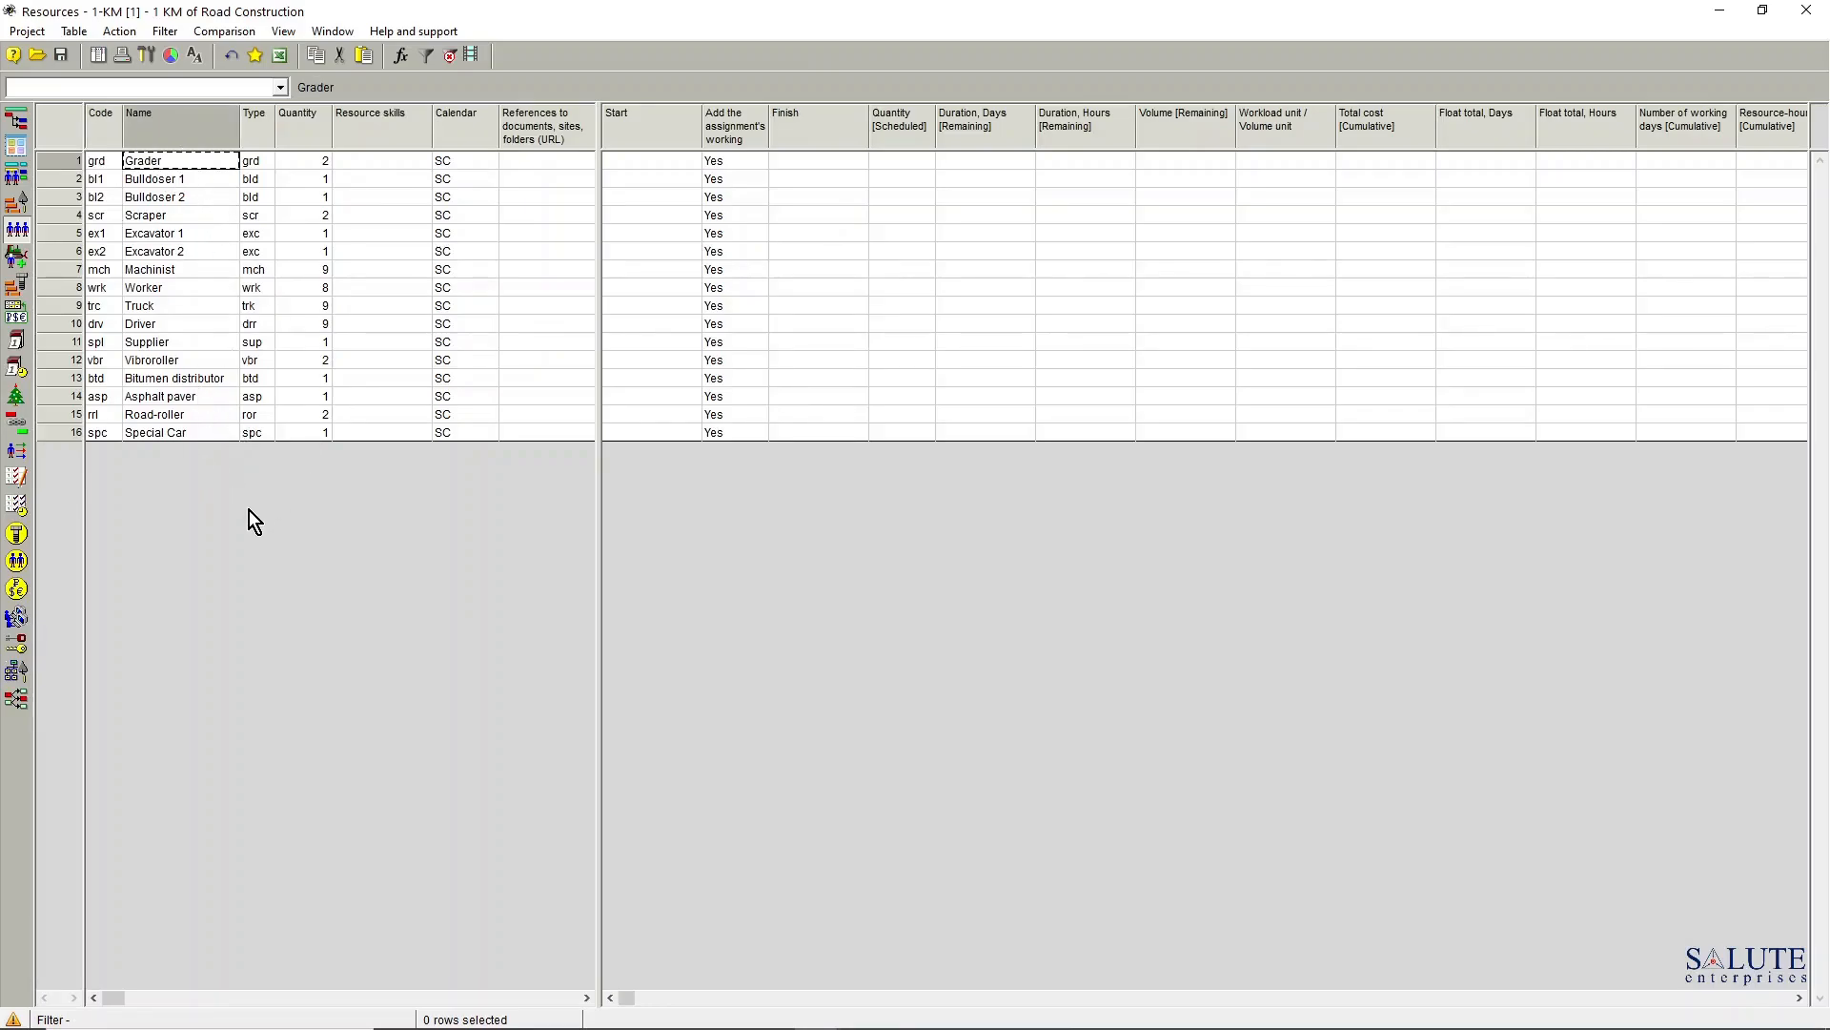
In the Activity Gantt, assign the resource Bulldoser 1 to the Drainage Layout activity
click(16, 120)
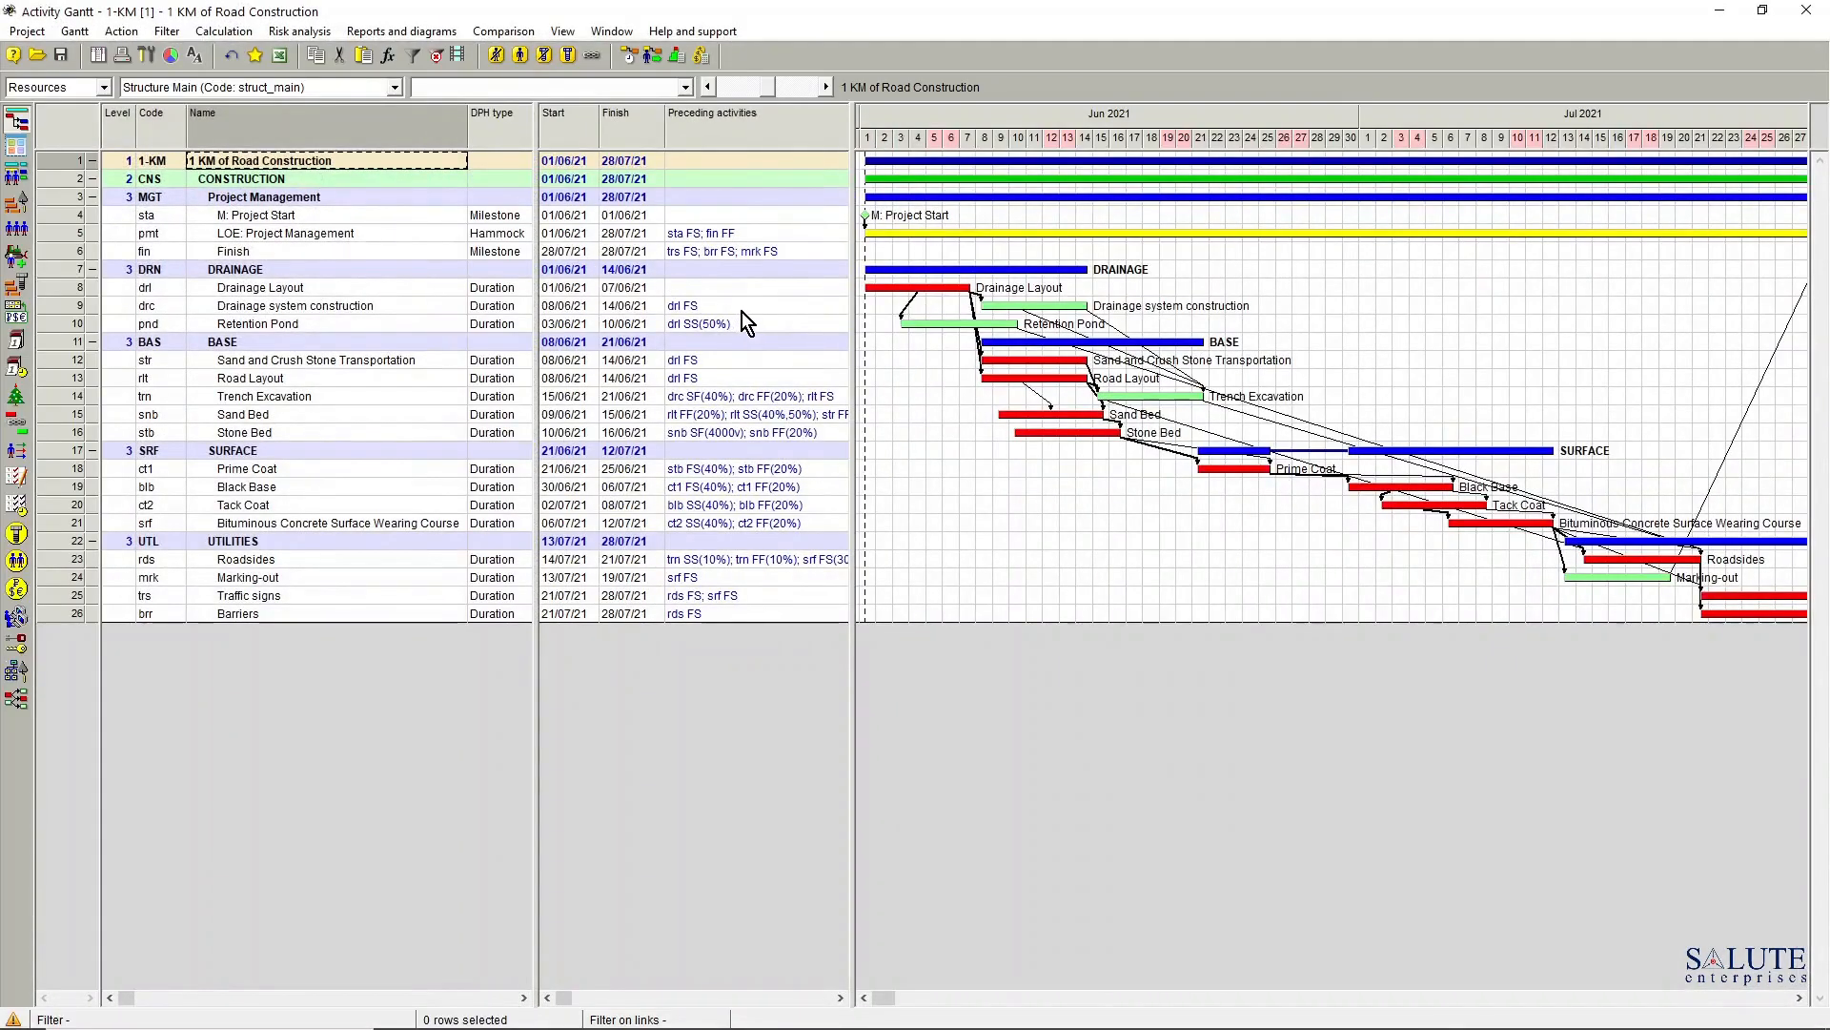
double_click(57, 288)
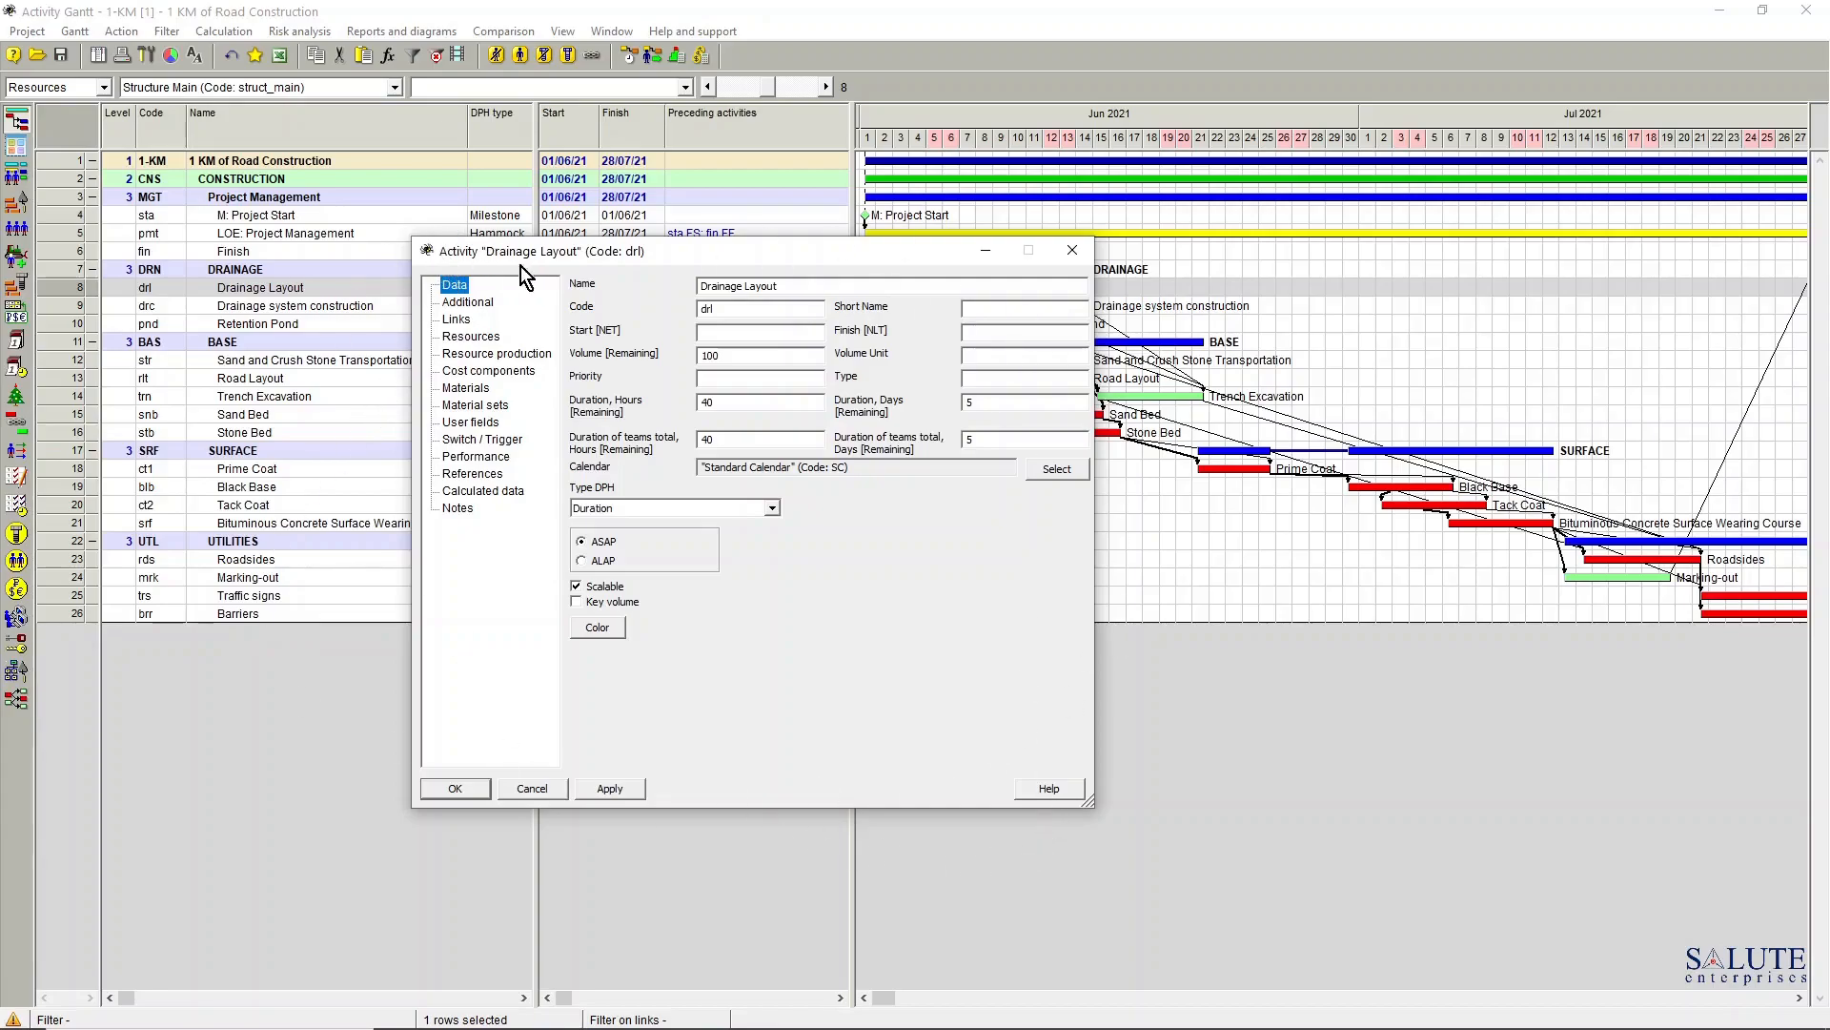
click(483, 338)
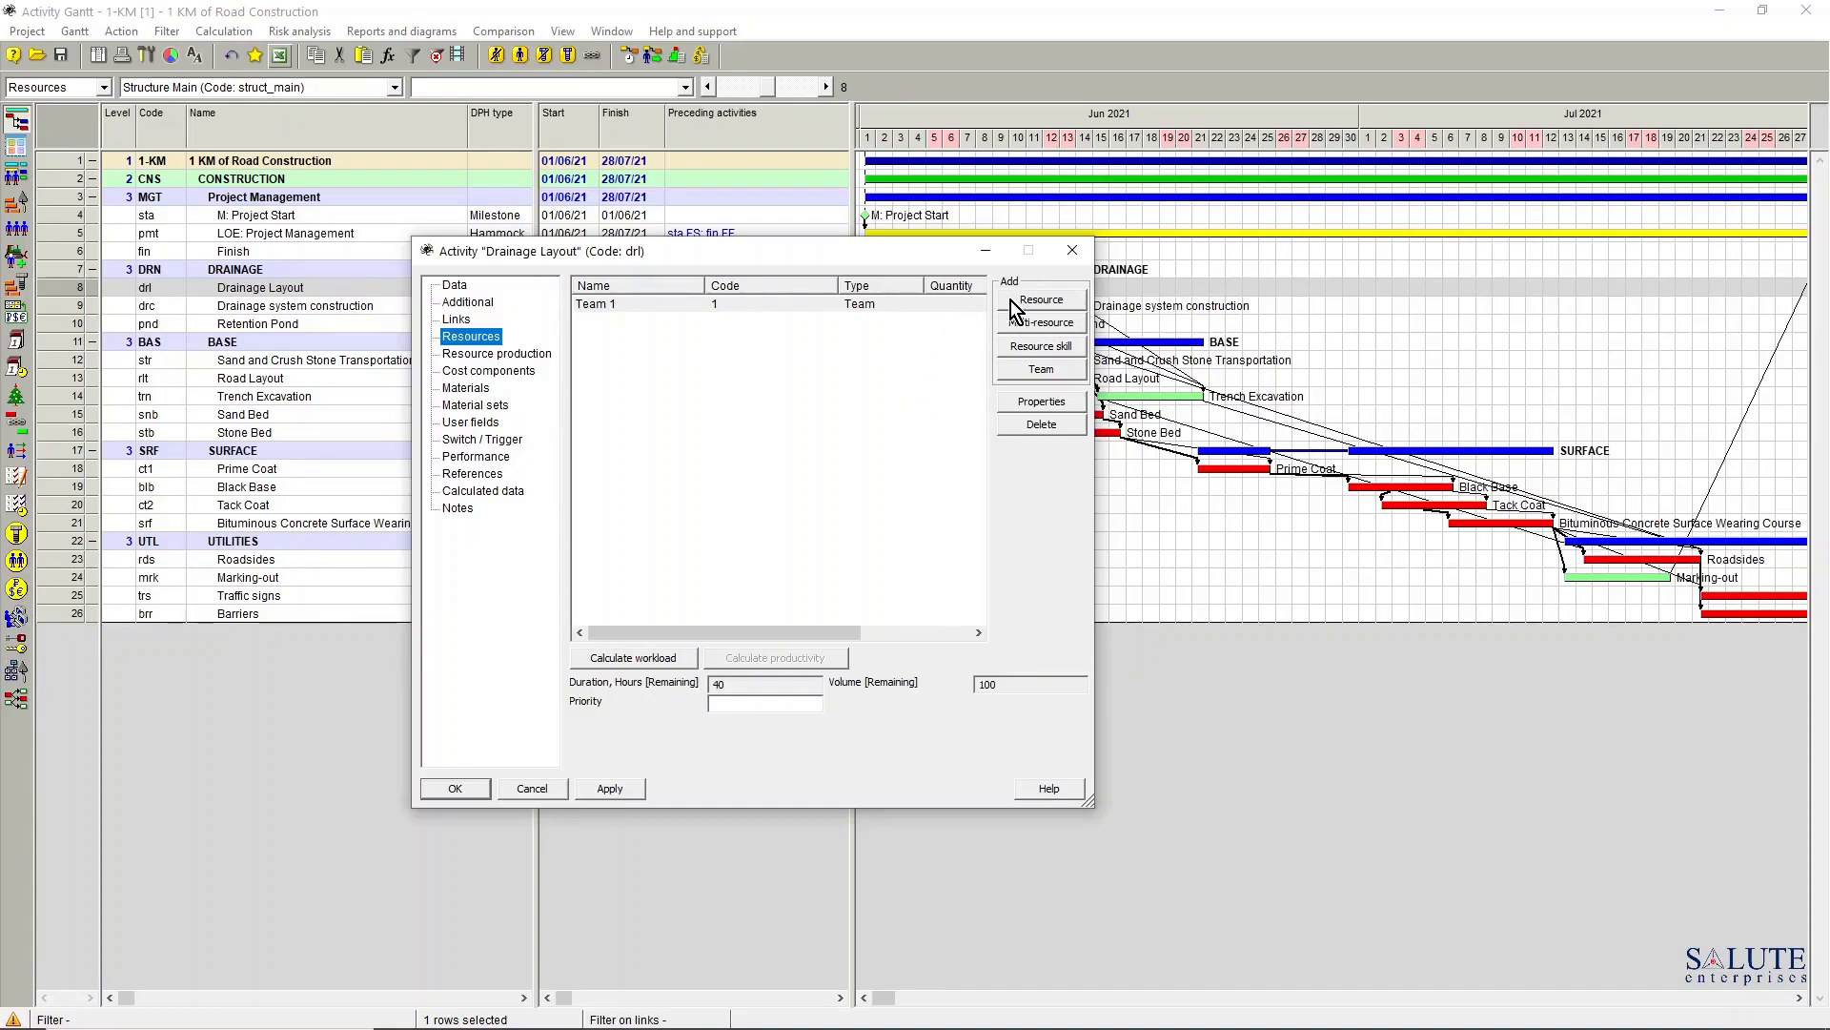
click(1047, 304)
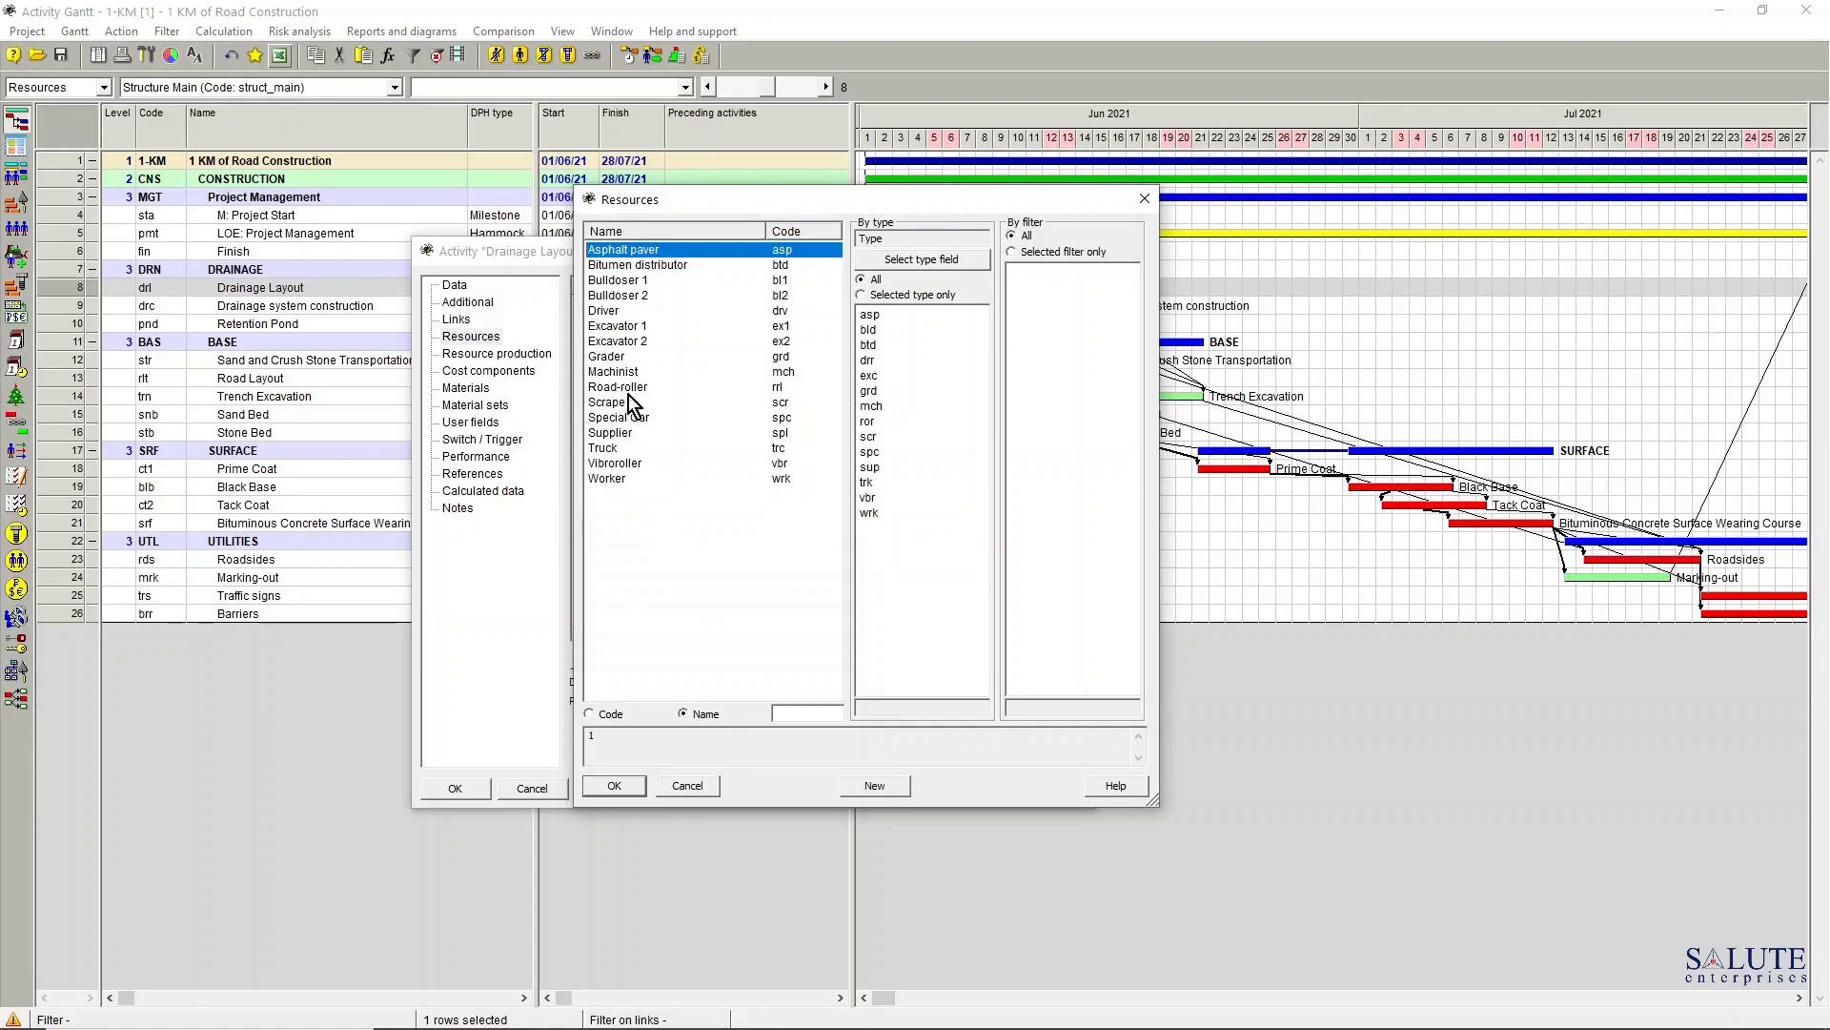
click(629, 281)
double_click(629, 282)
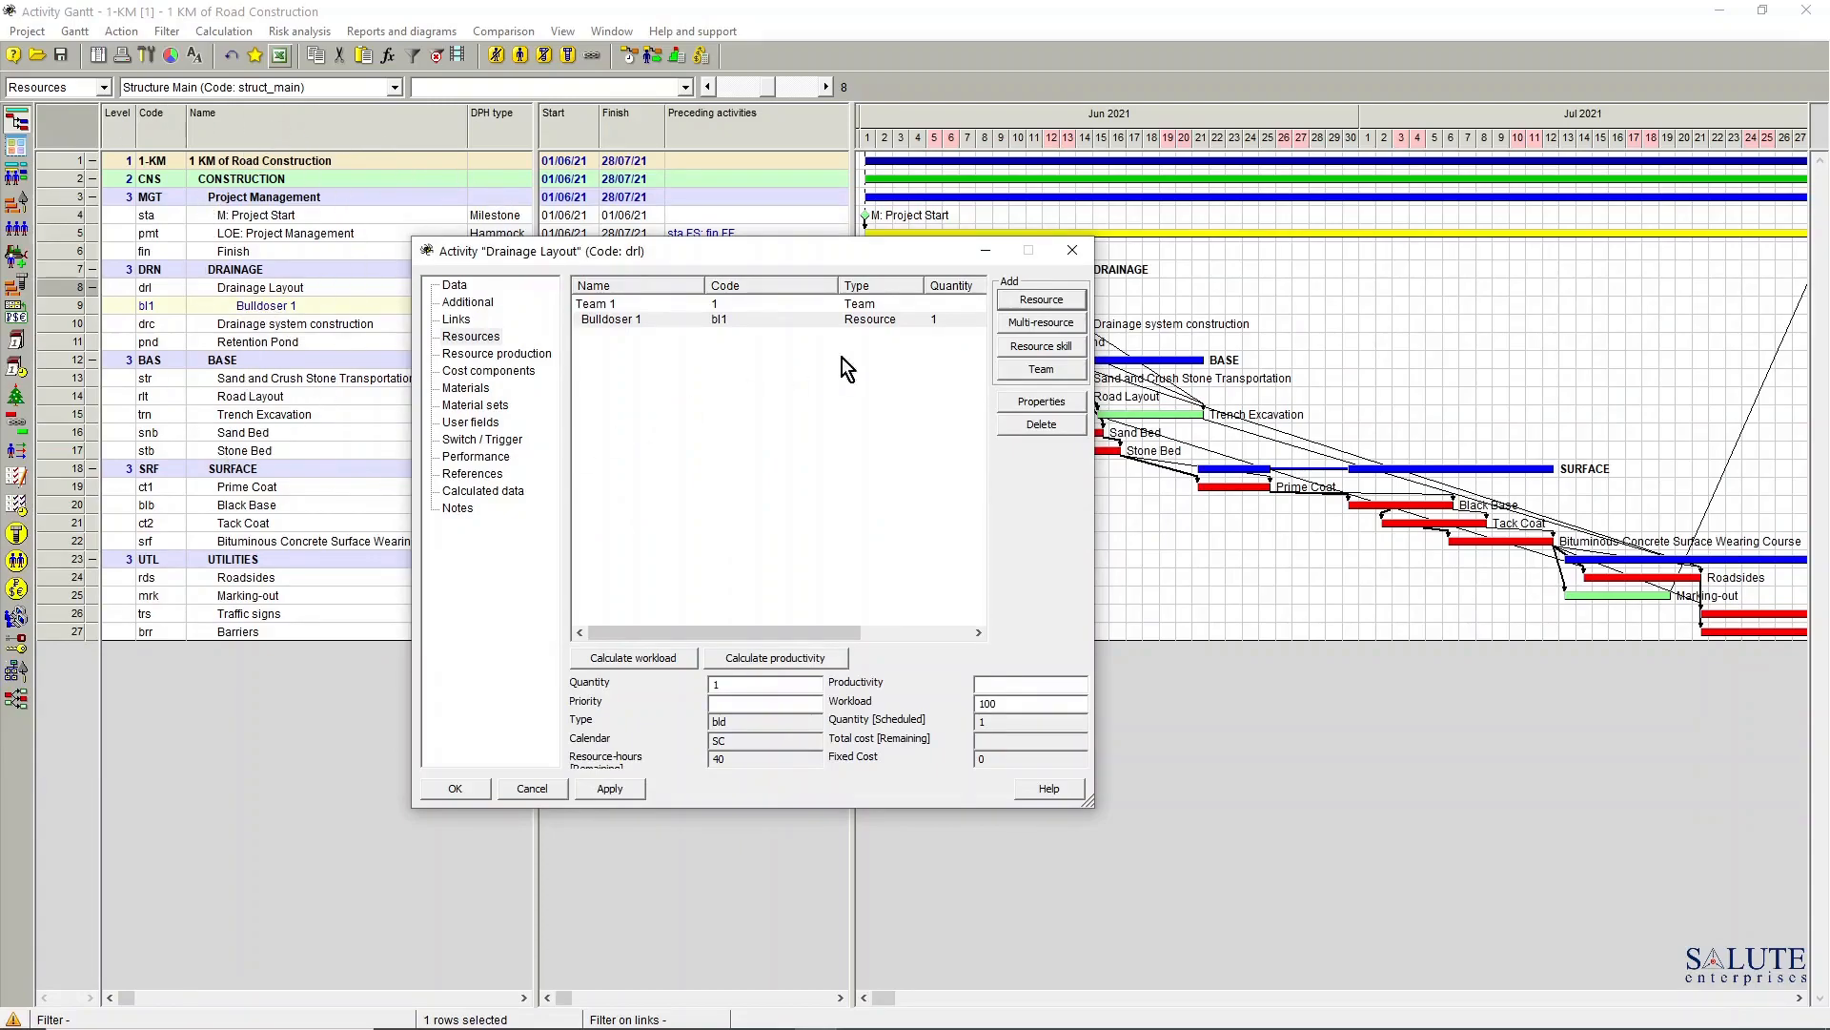
Assign Grader, Machinist, Scraper and Worker together to Drainage Layout, and collapse the activity's resource rows in the Gantt table
click(1039, 298)
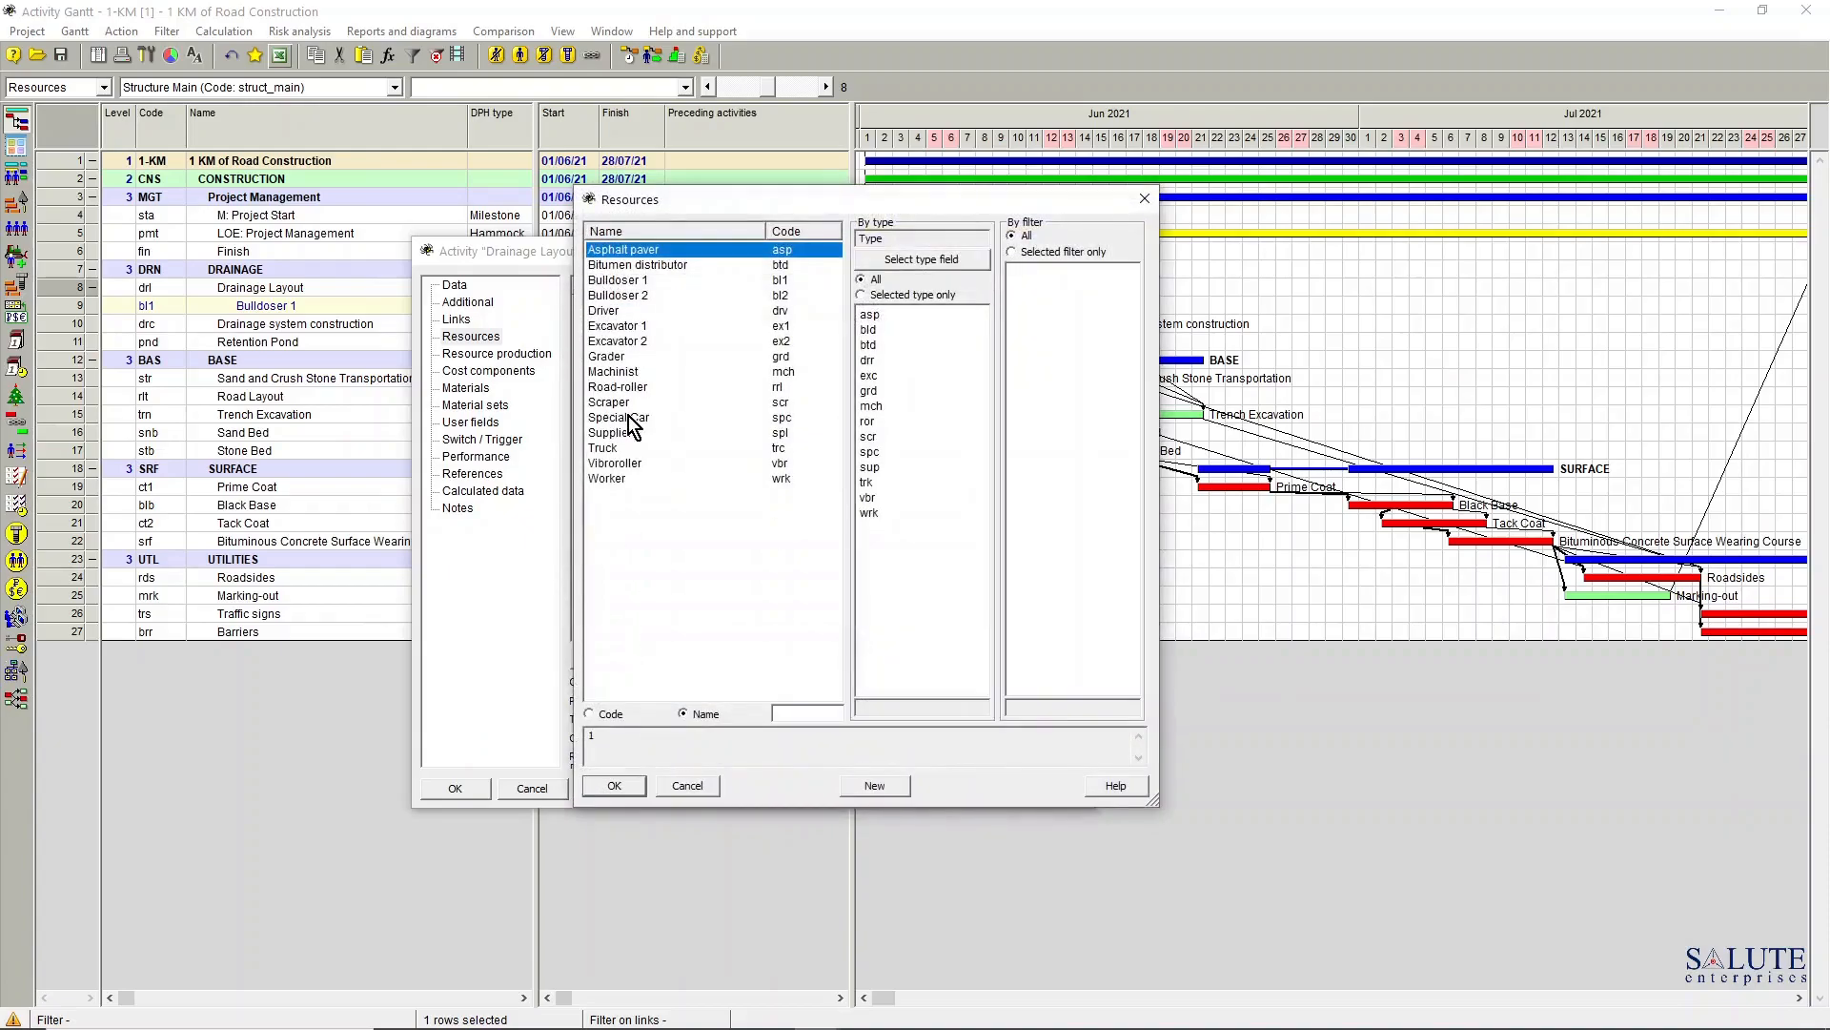
click(610, 357)
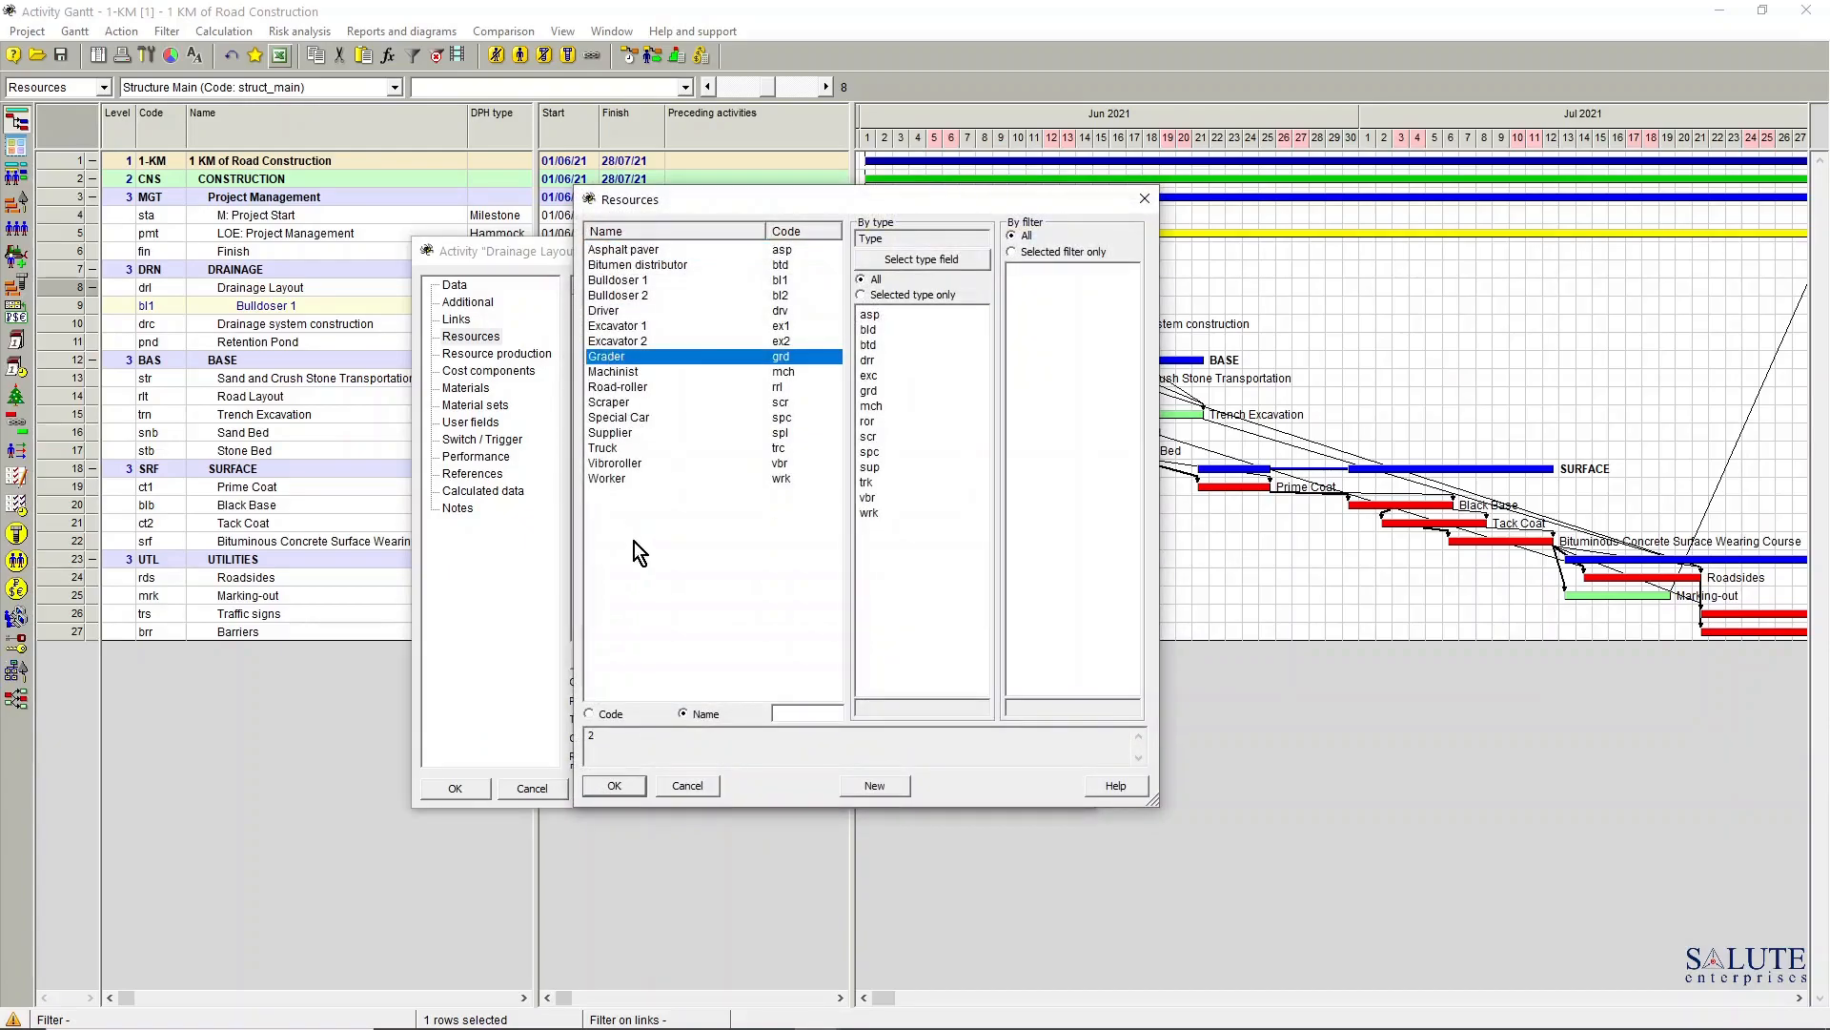
ctrl+click(615, 372)
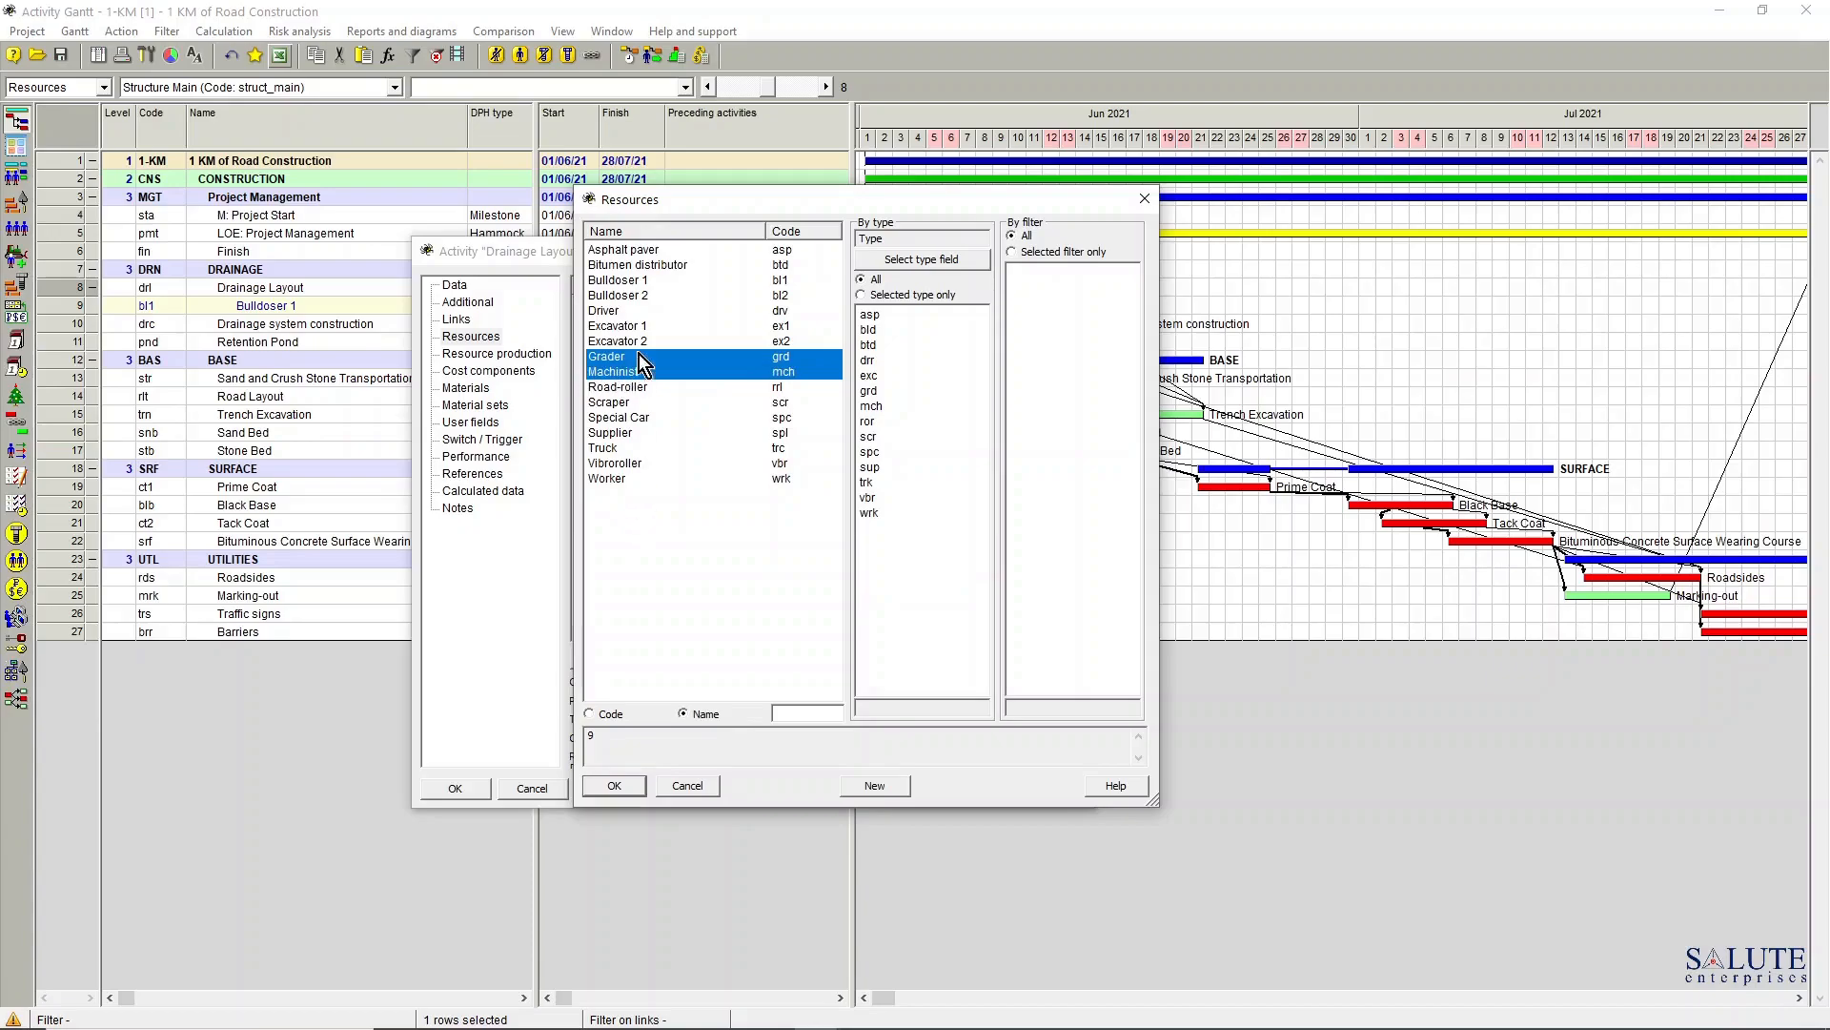
ctrl+click(610, 403)
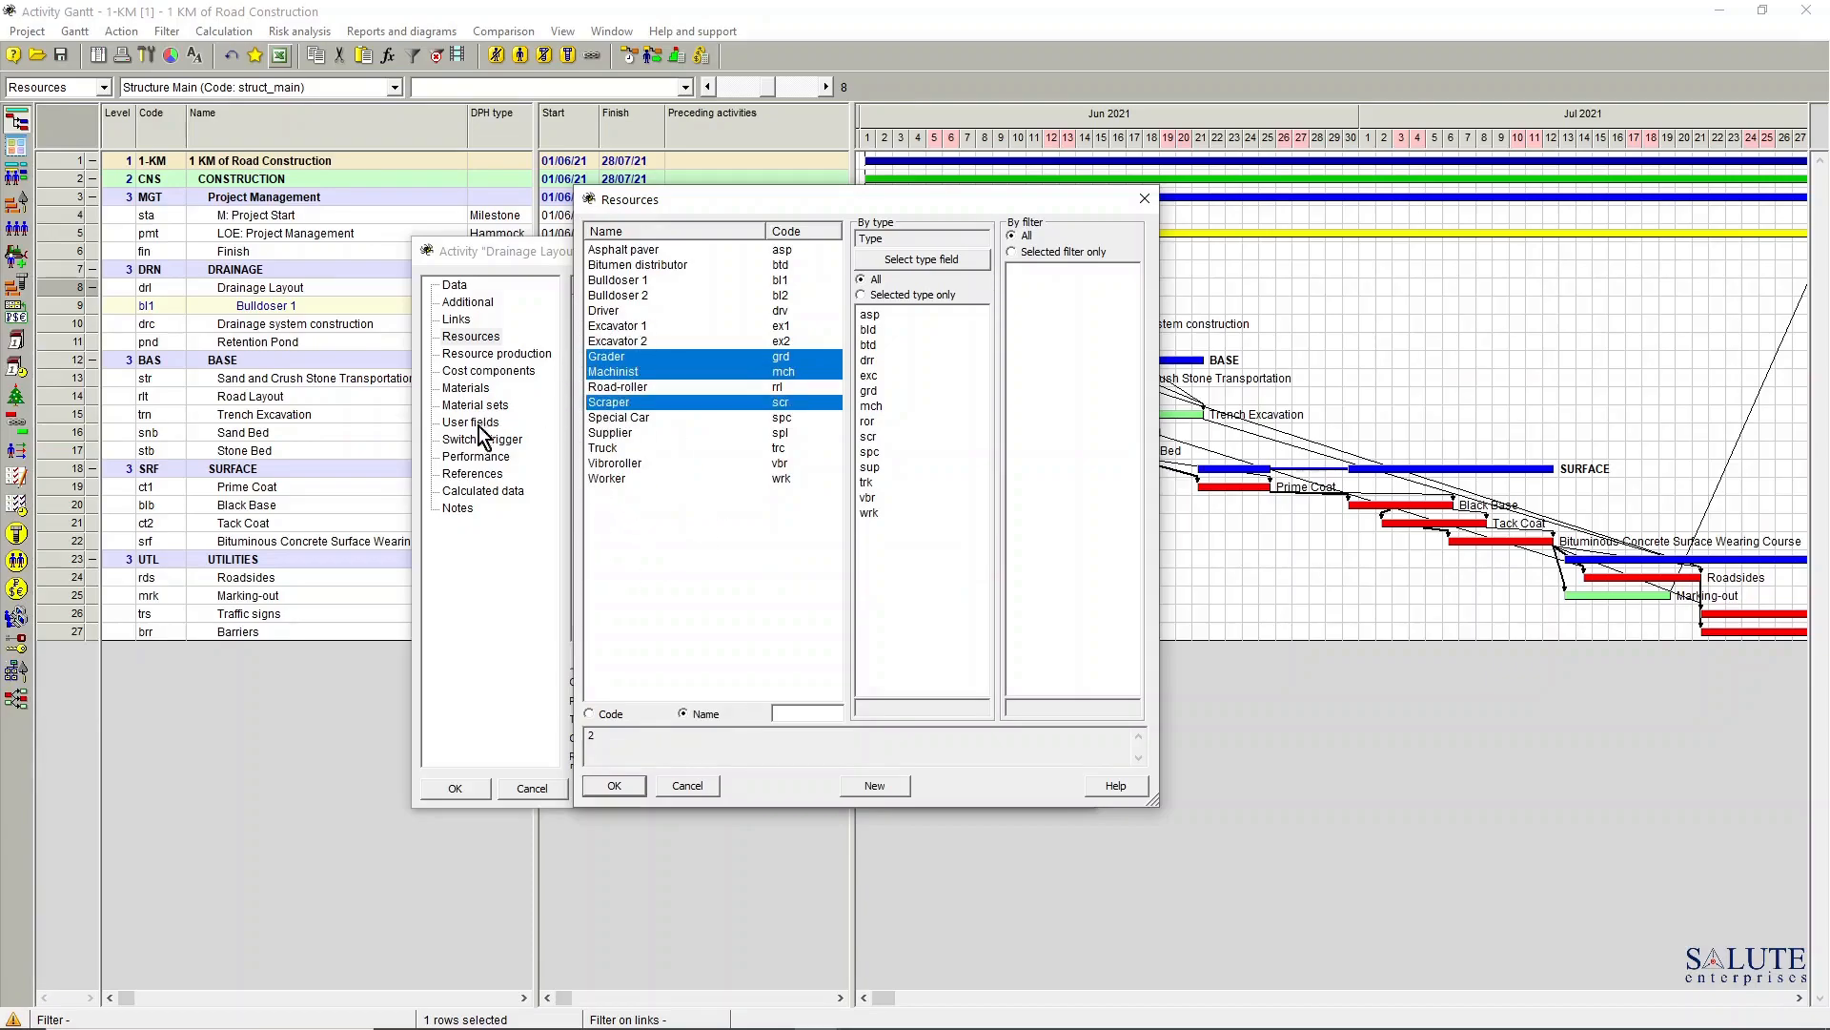
ctrl+click(615, 478)
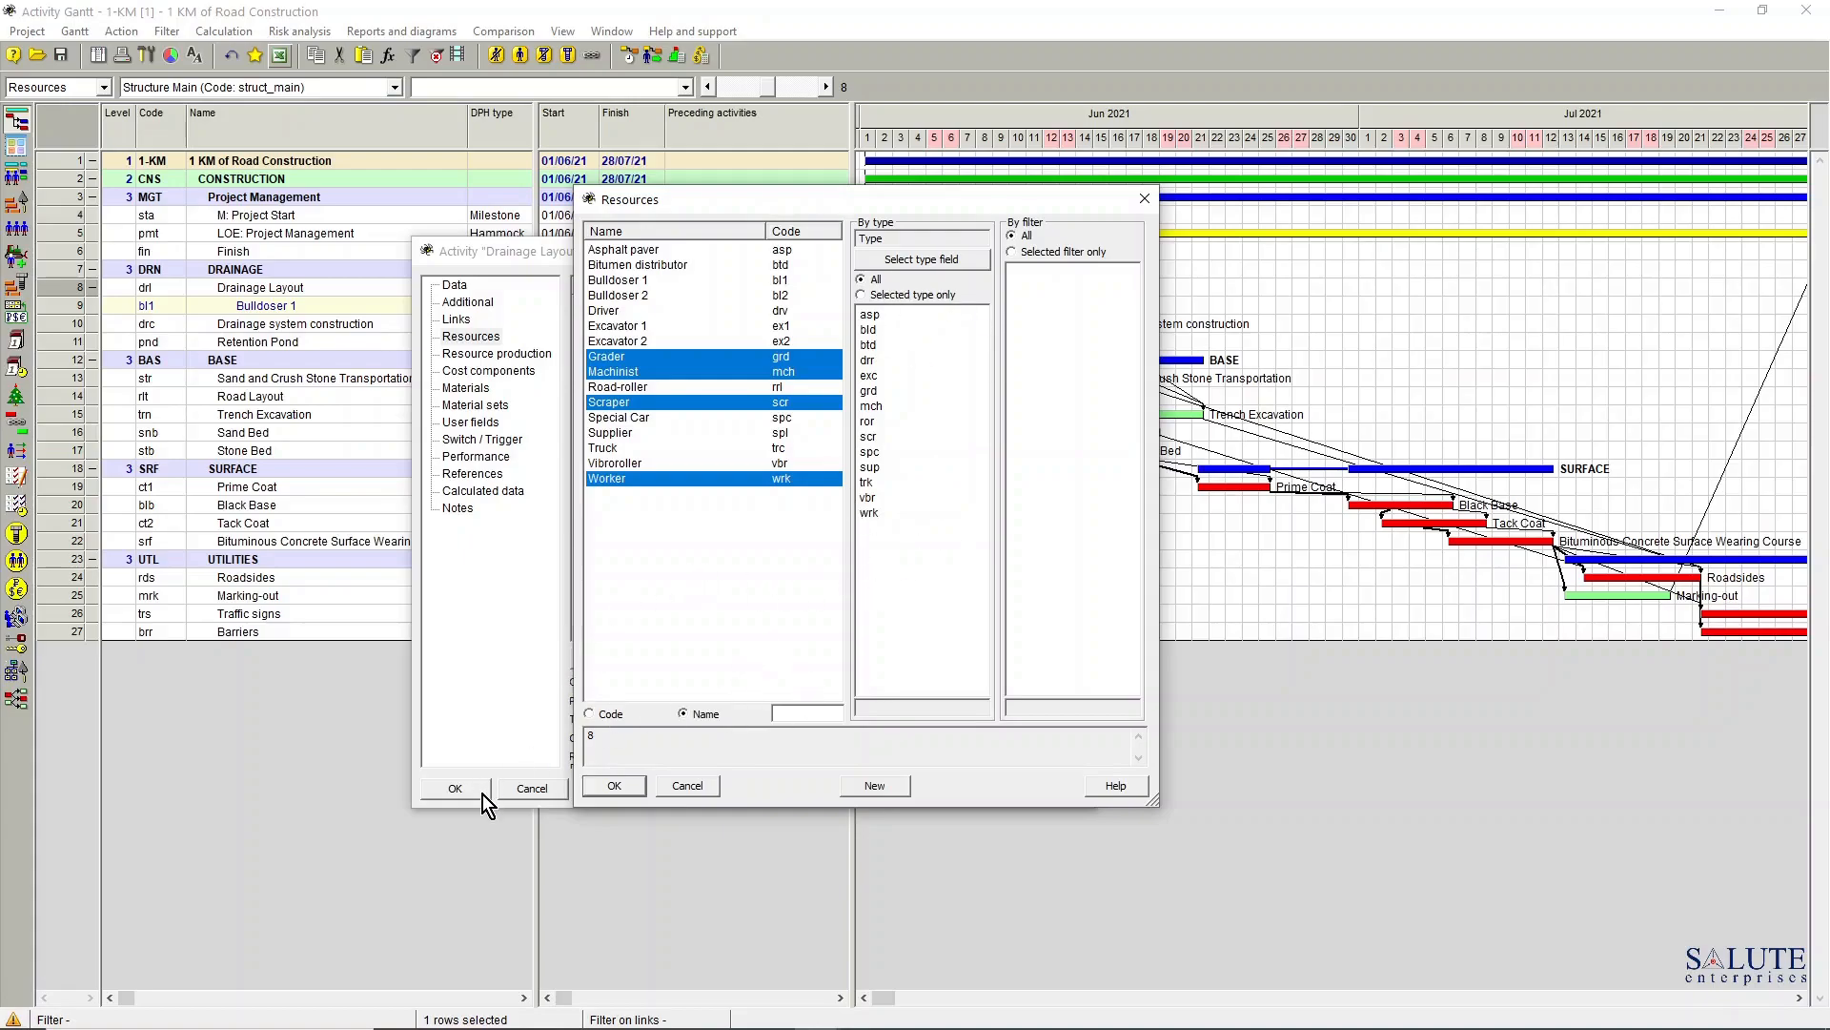
click(618, 786)
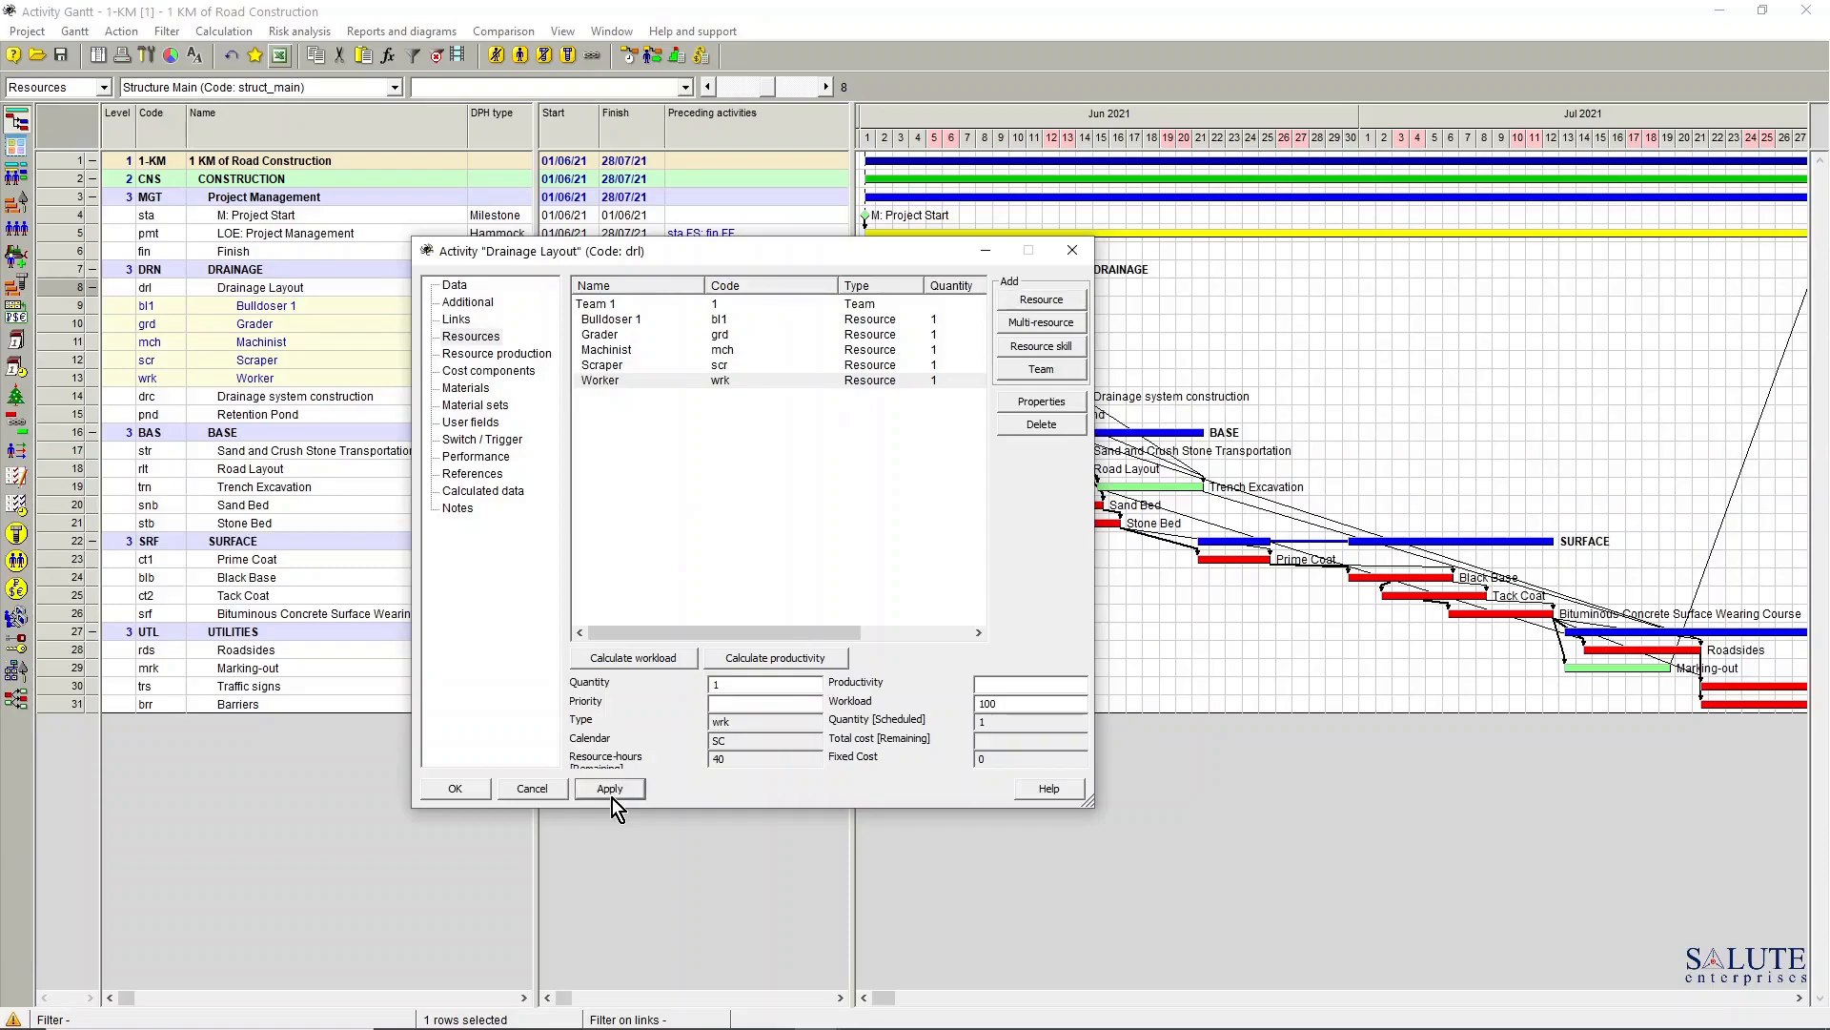
click(456, 788)
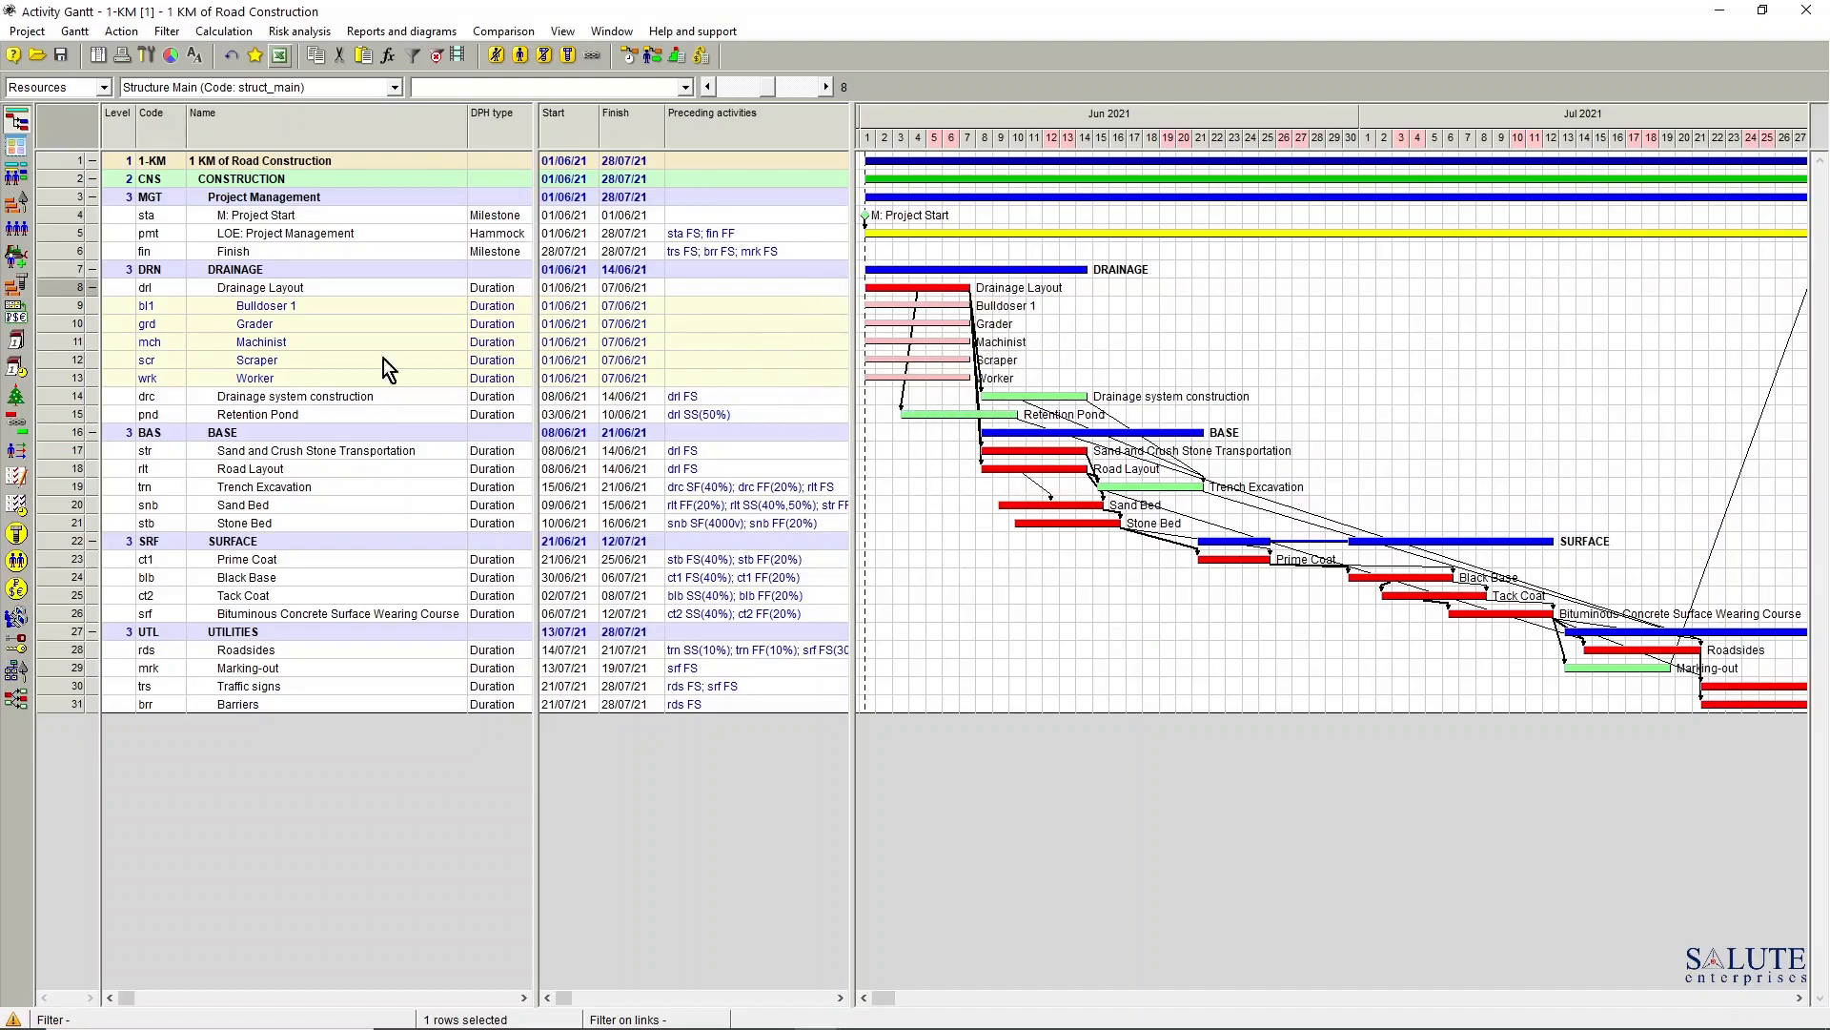
click(93, 287)
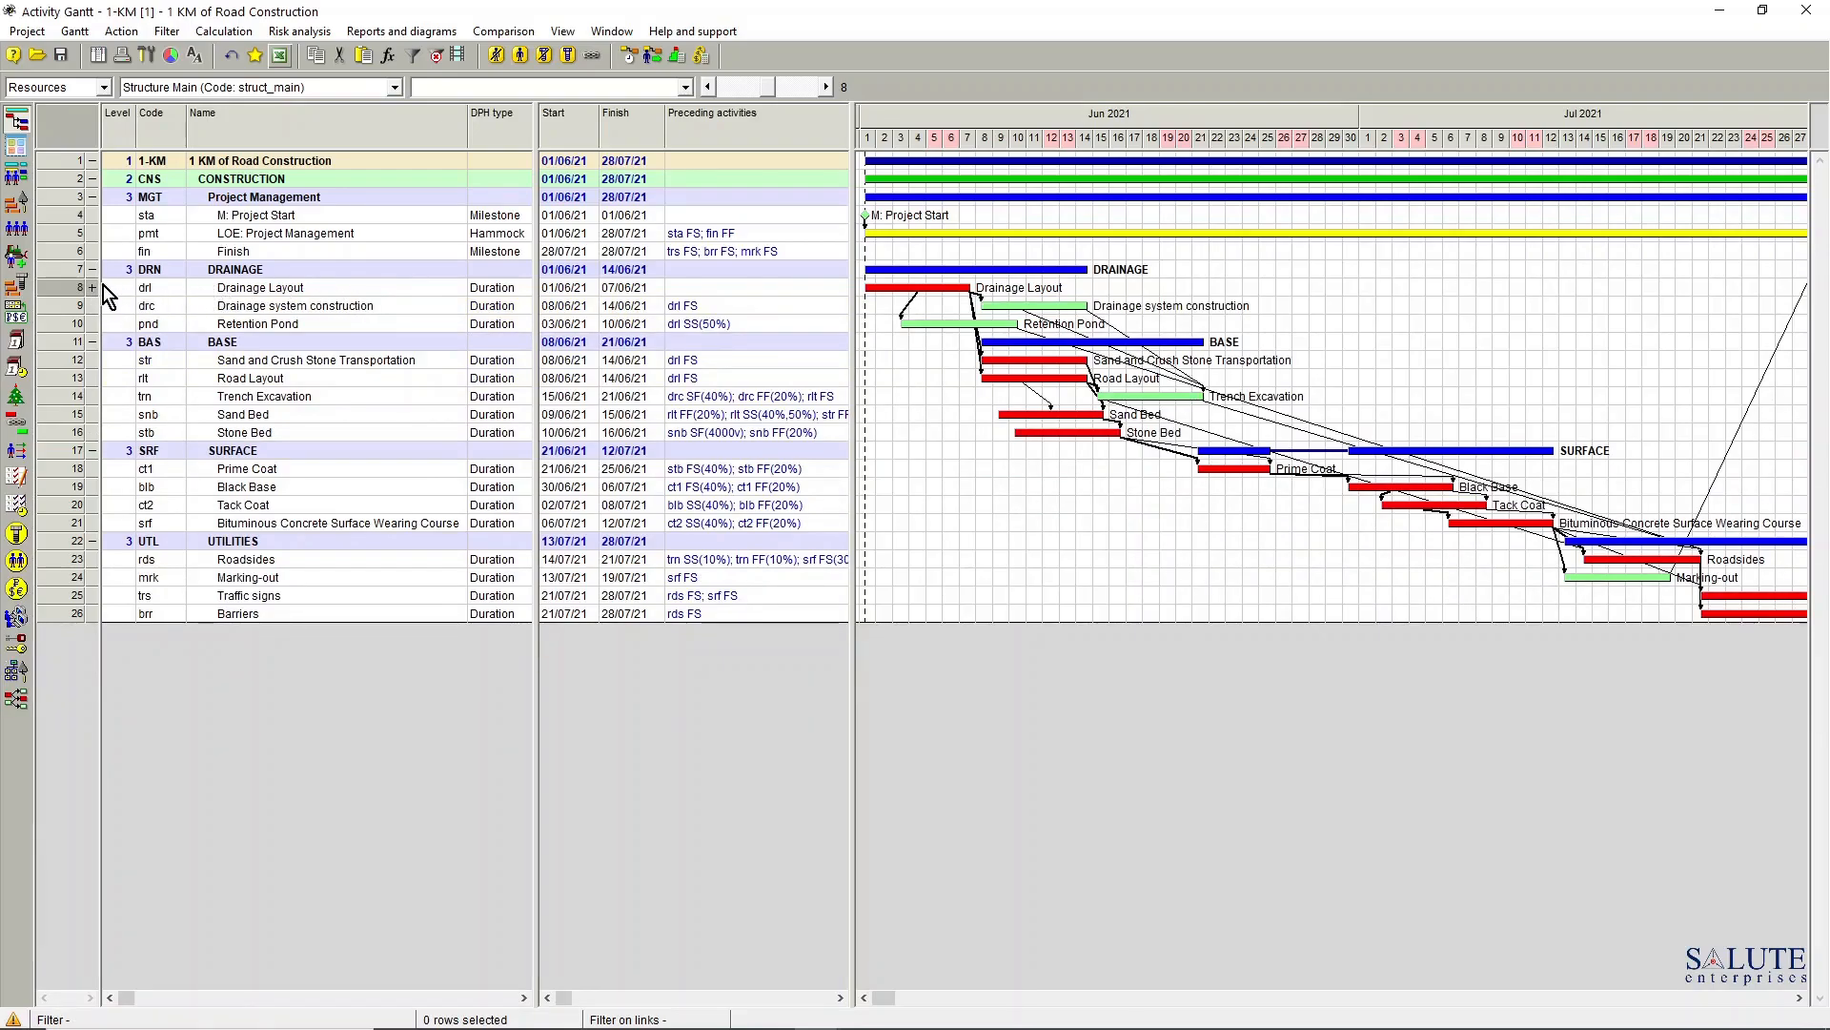
Expand Drainage Layout's resource rows, collapse the table to the activity level, and expand it to the assignment level
click(93, 287)
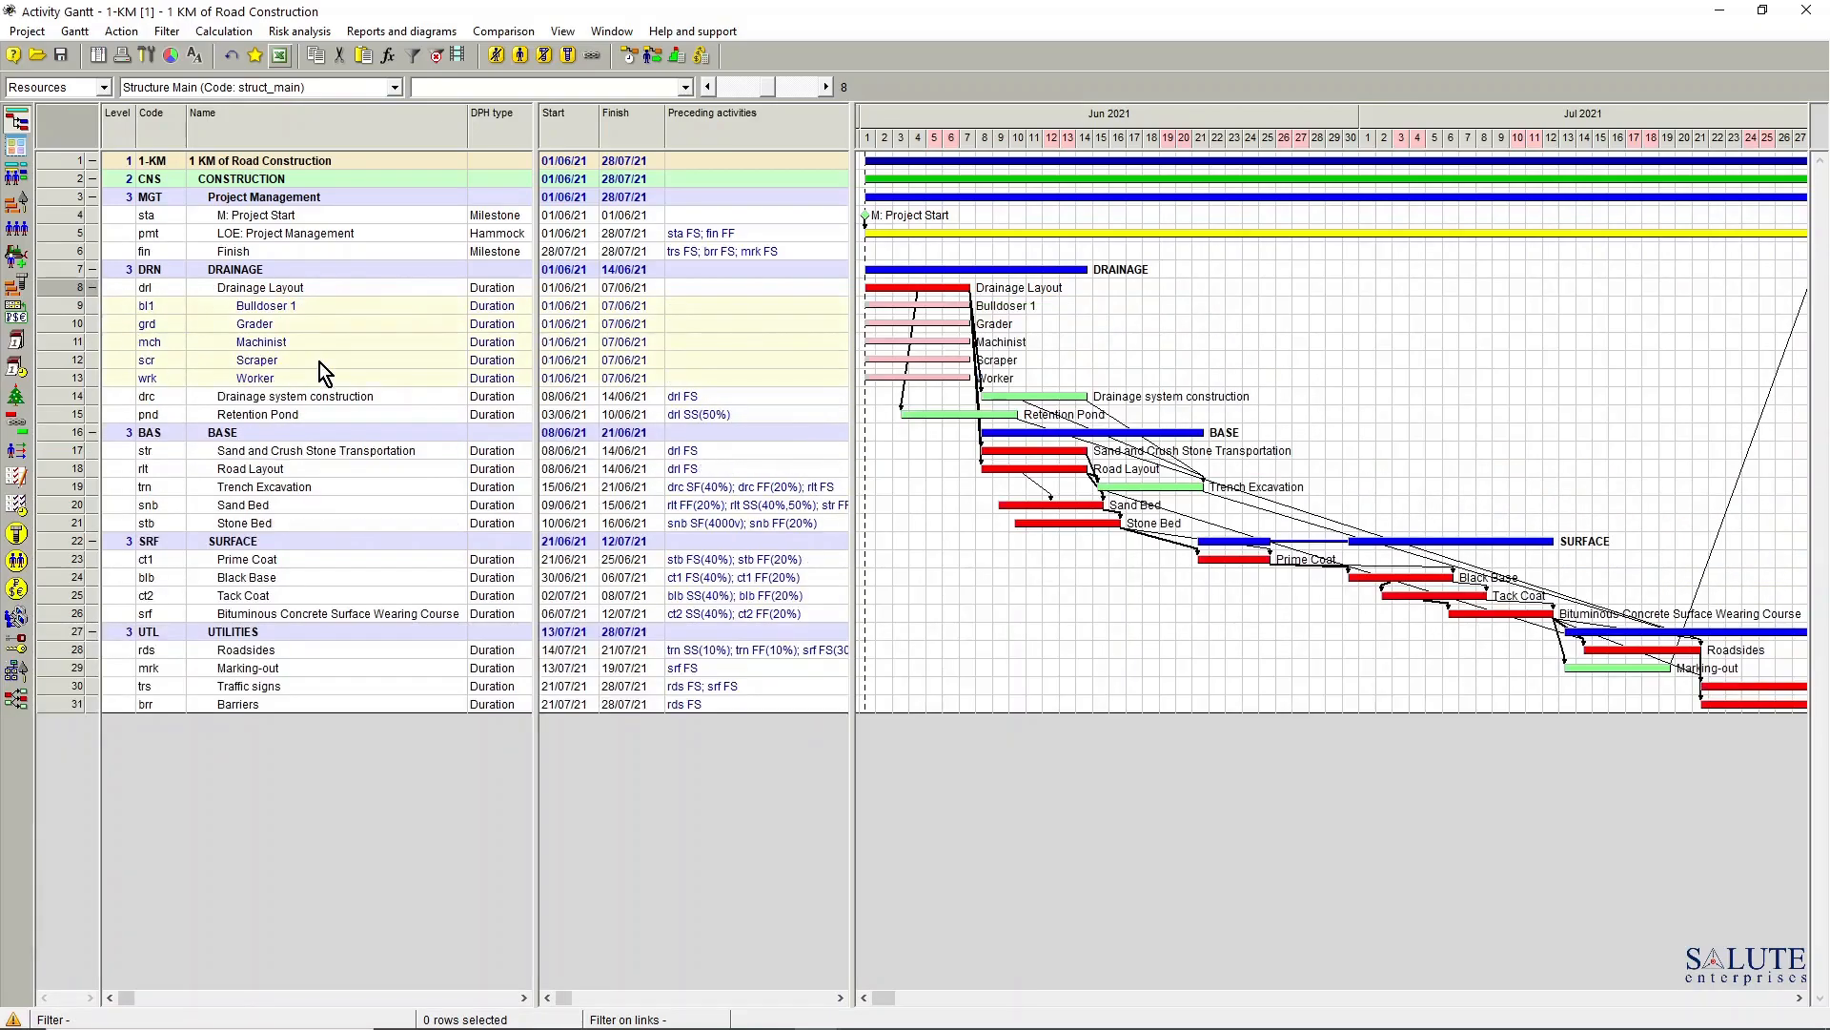
click(495, 57)
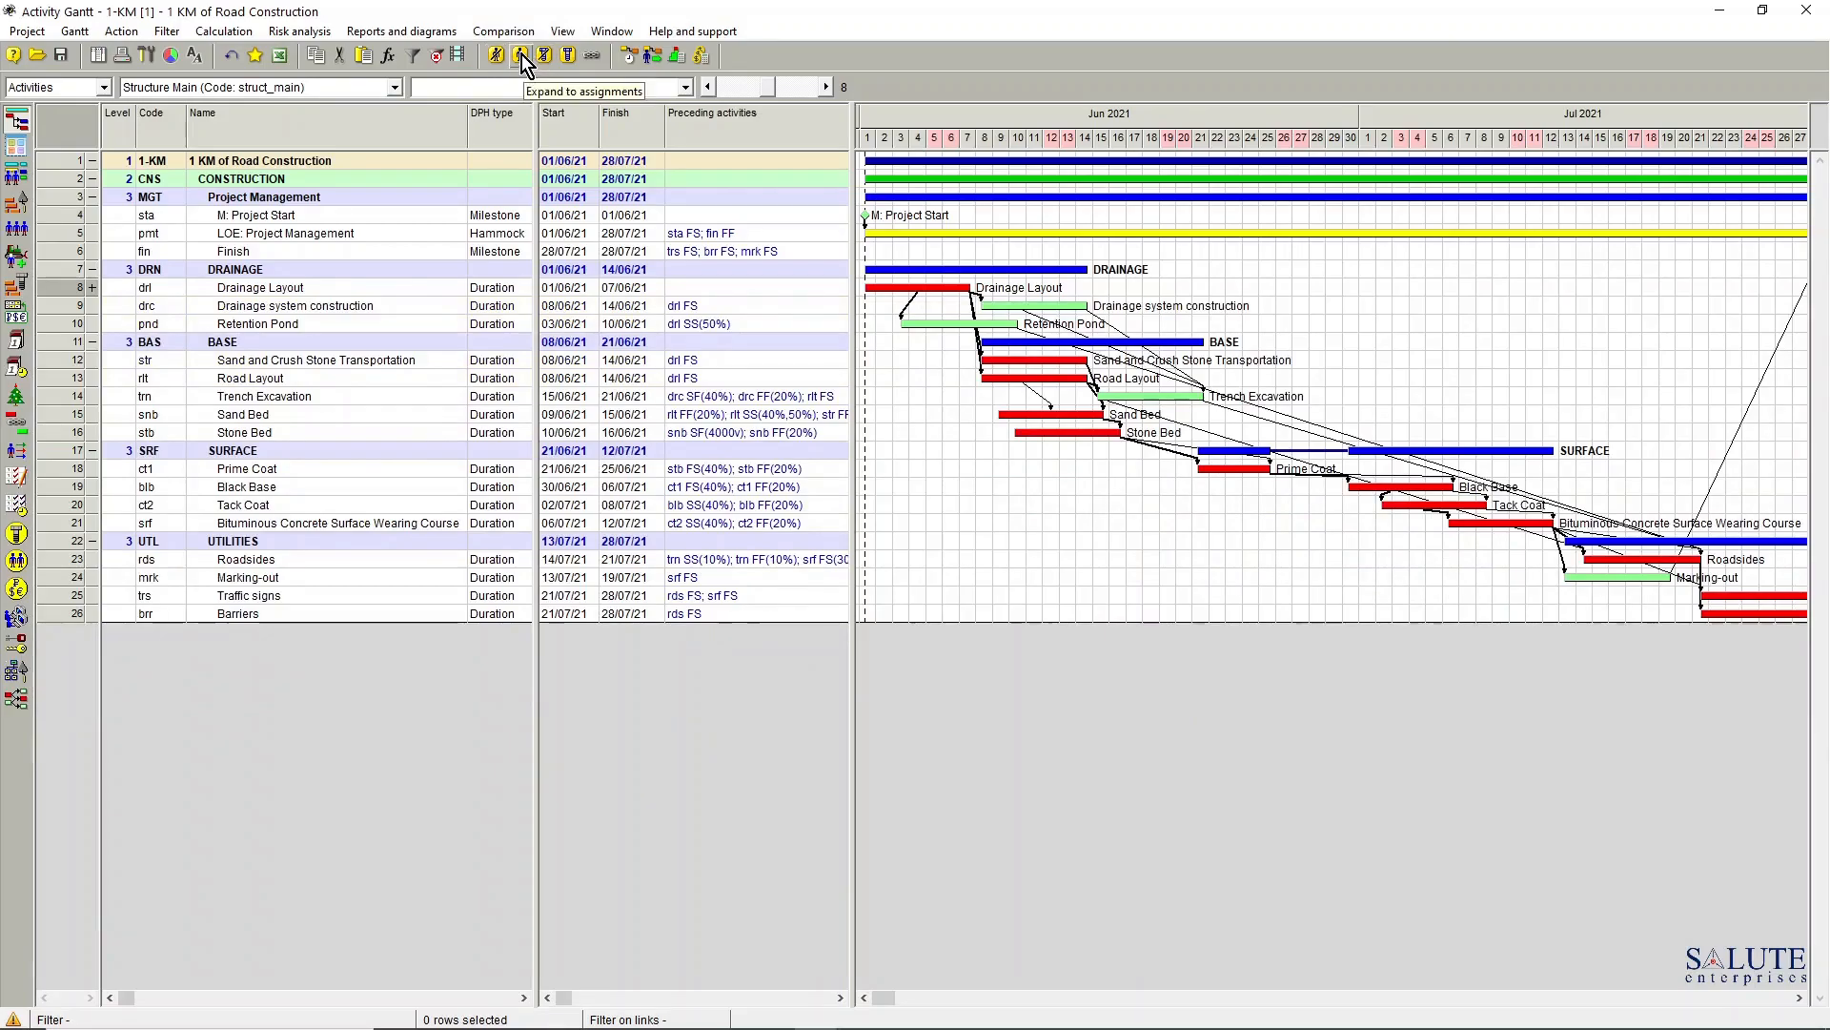
click(521, 55)
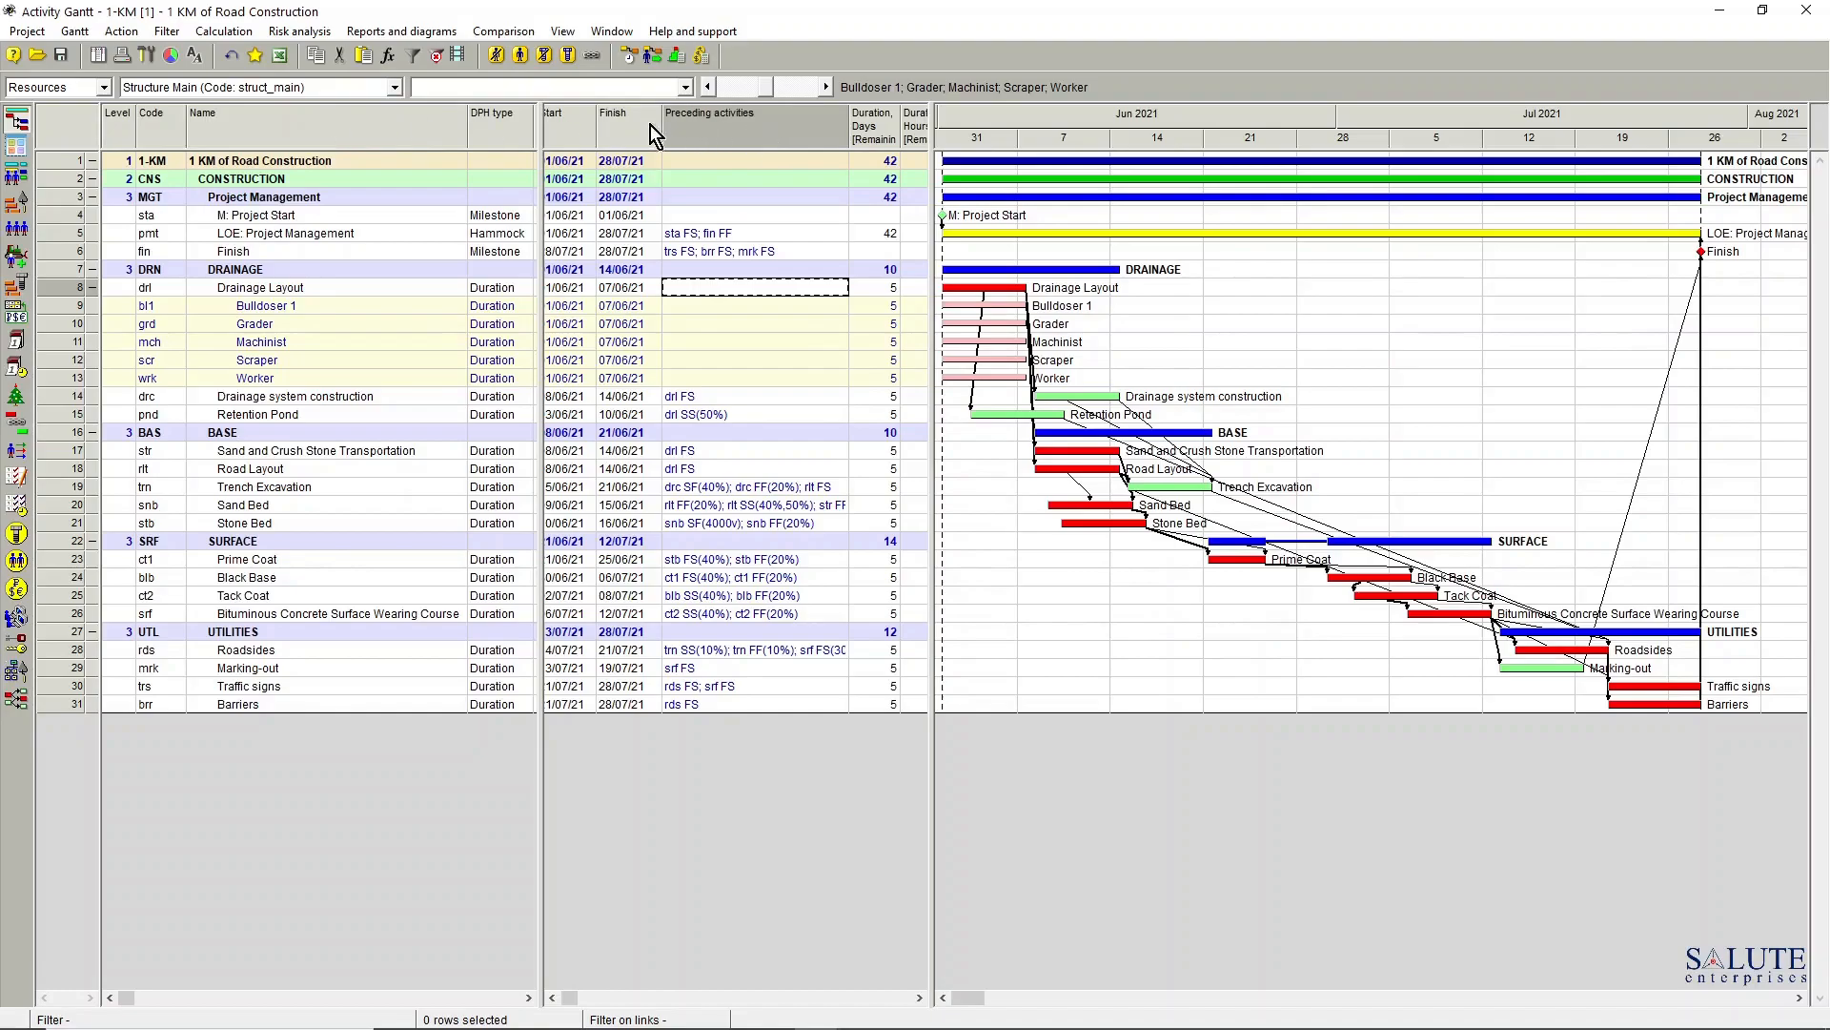
Show the Assigned resources column in the Activity Gantt table, in front of the Preceding activities column
right_click(809, 118)
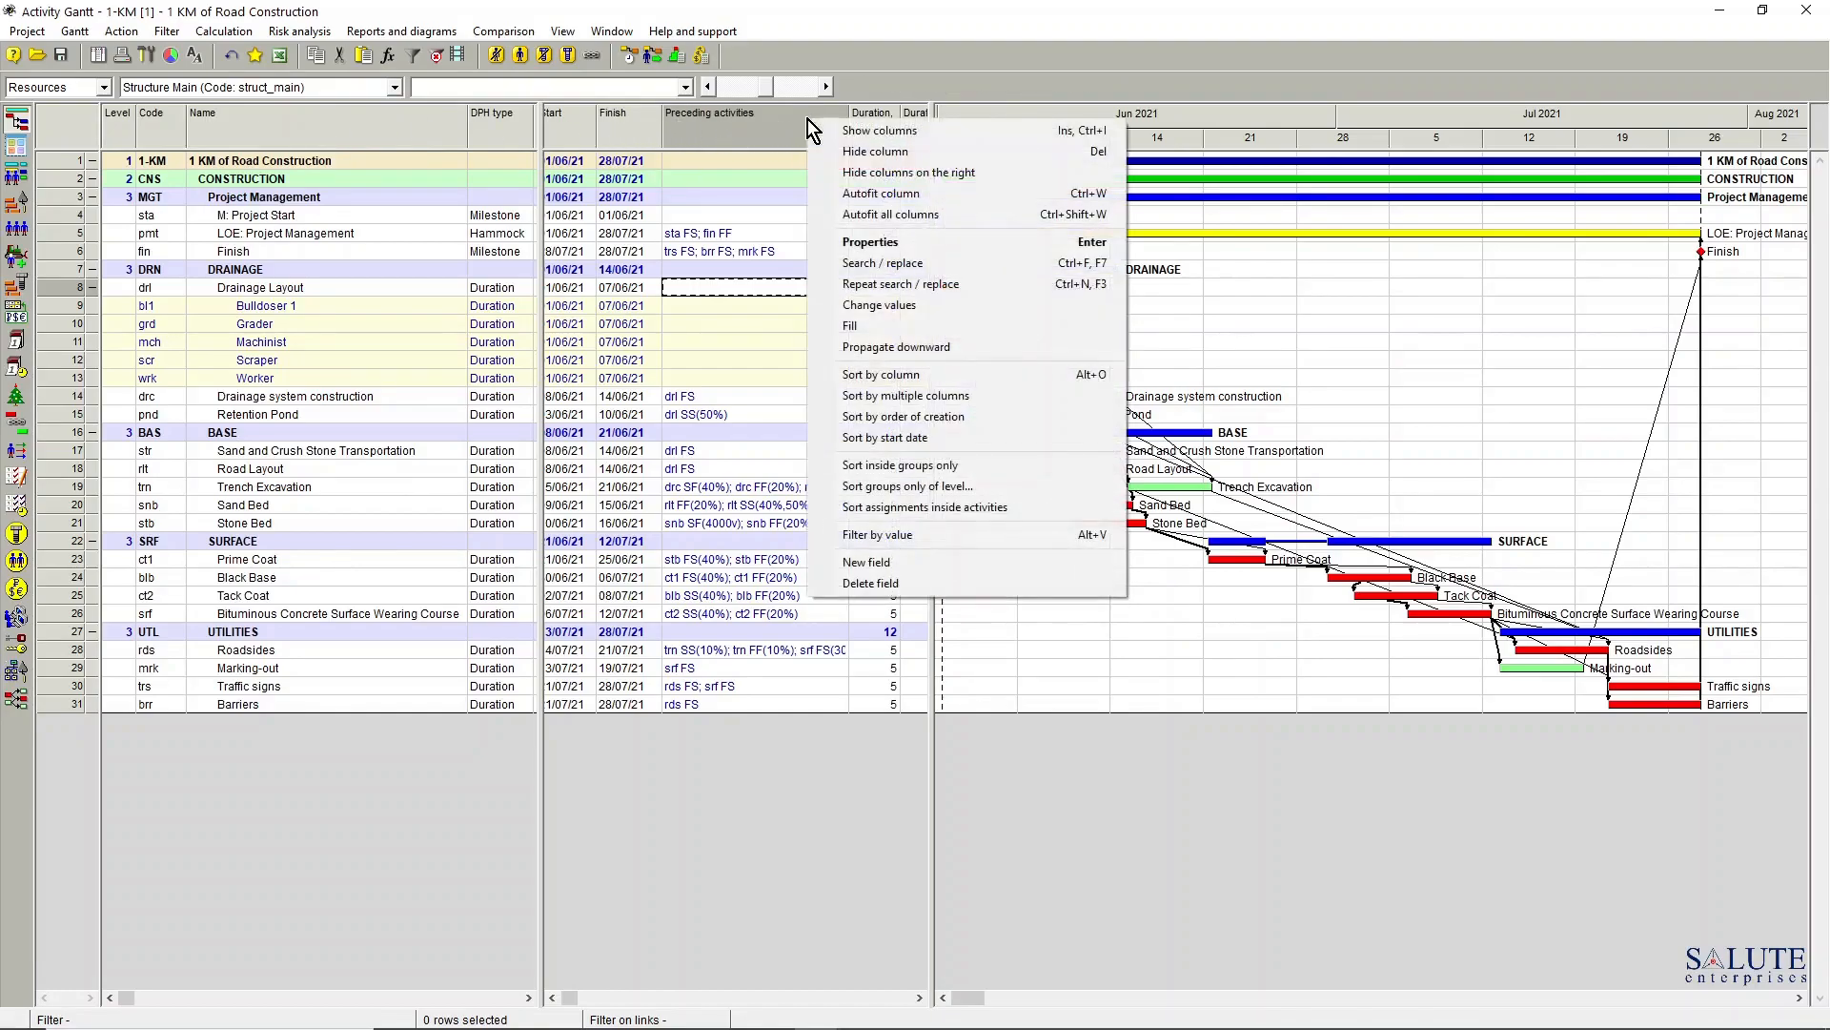
click(856, 130)
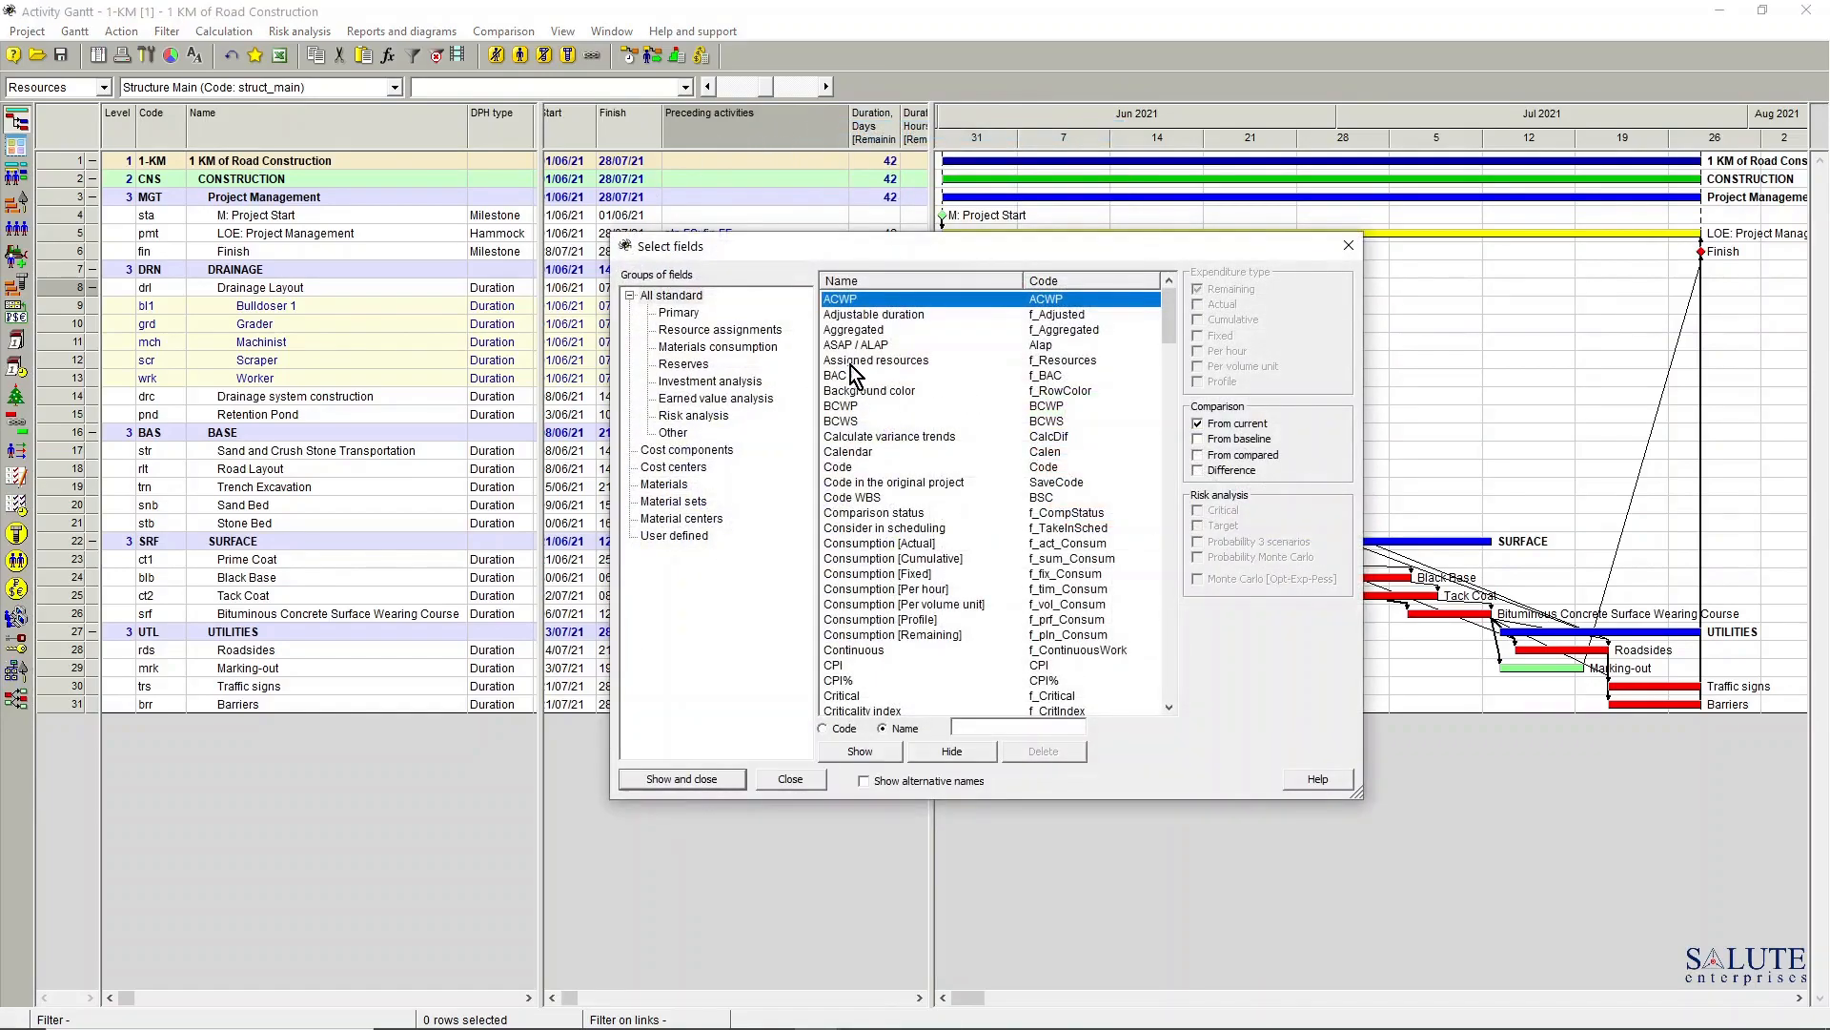
double_click(907, 368)
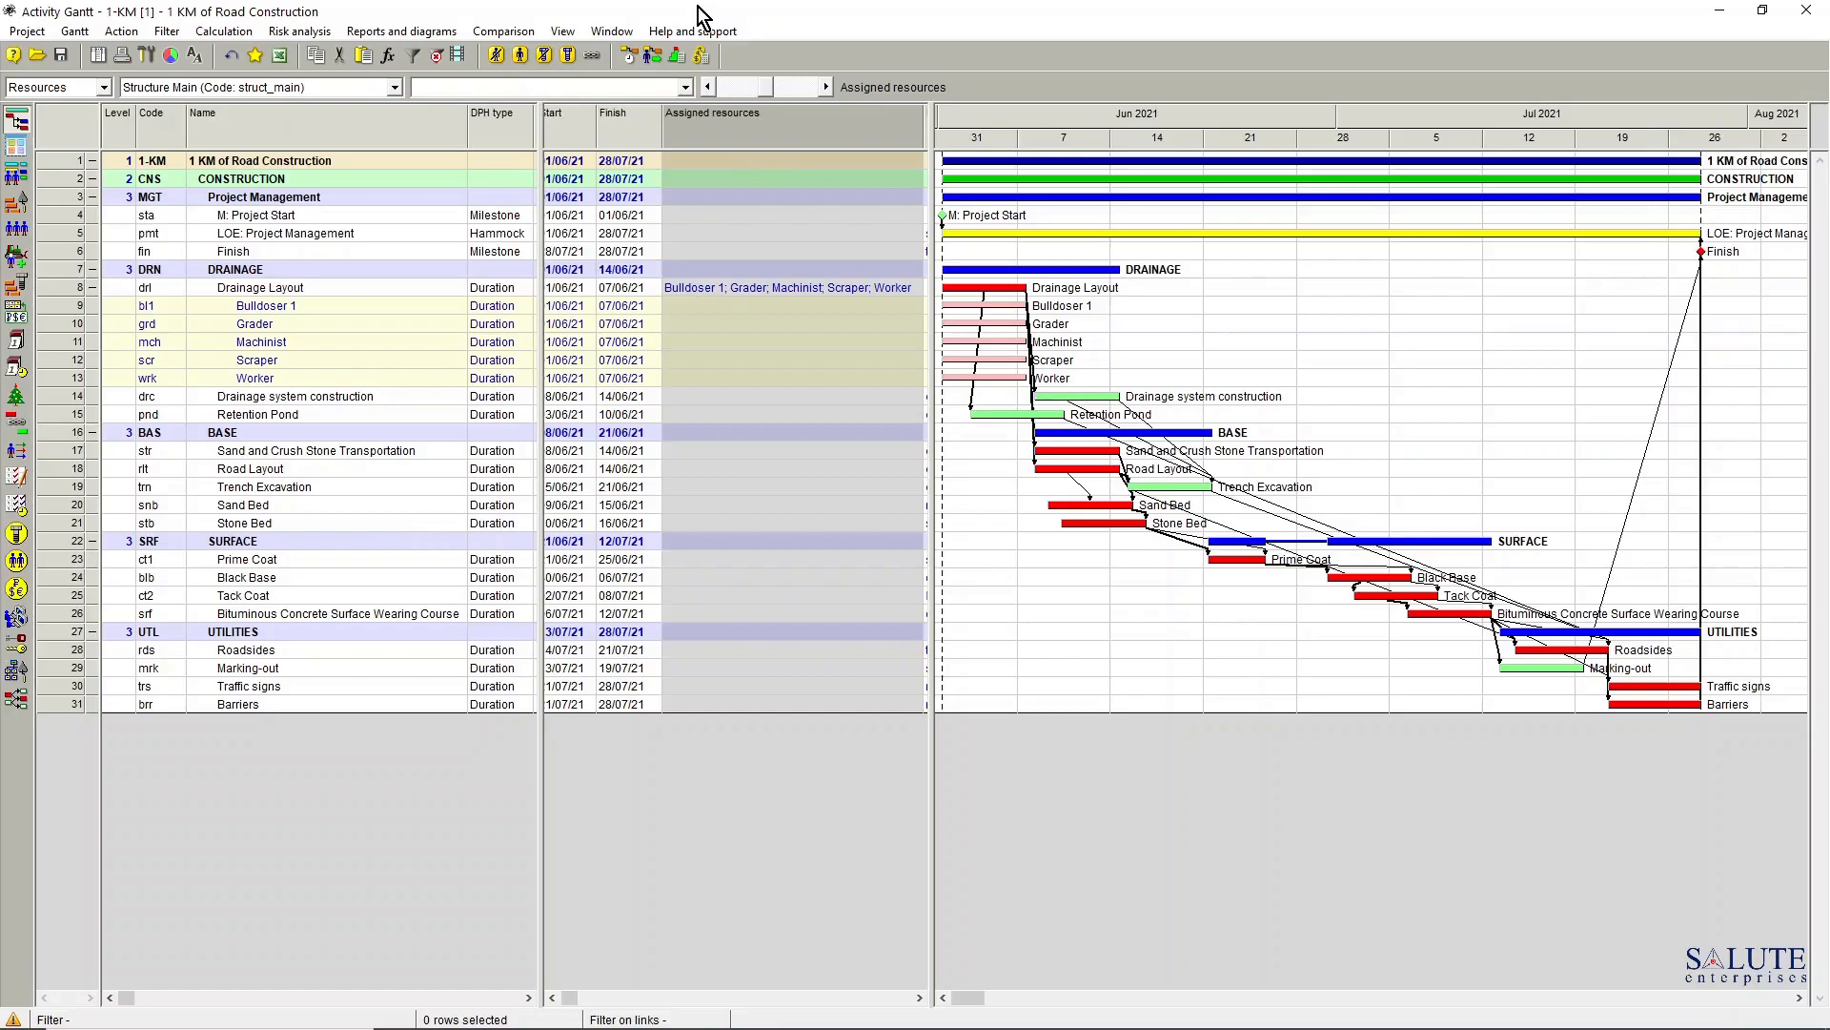
Open the Resource Gantt diagram and recalculate the start dates, finish dates and summary bars of its resource rows
click(566, 35)
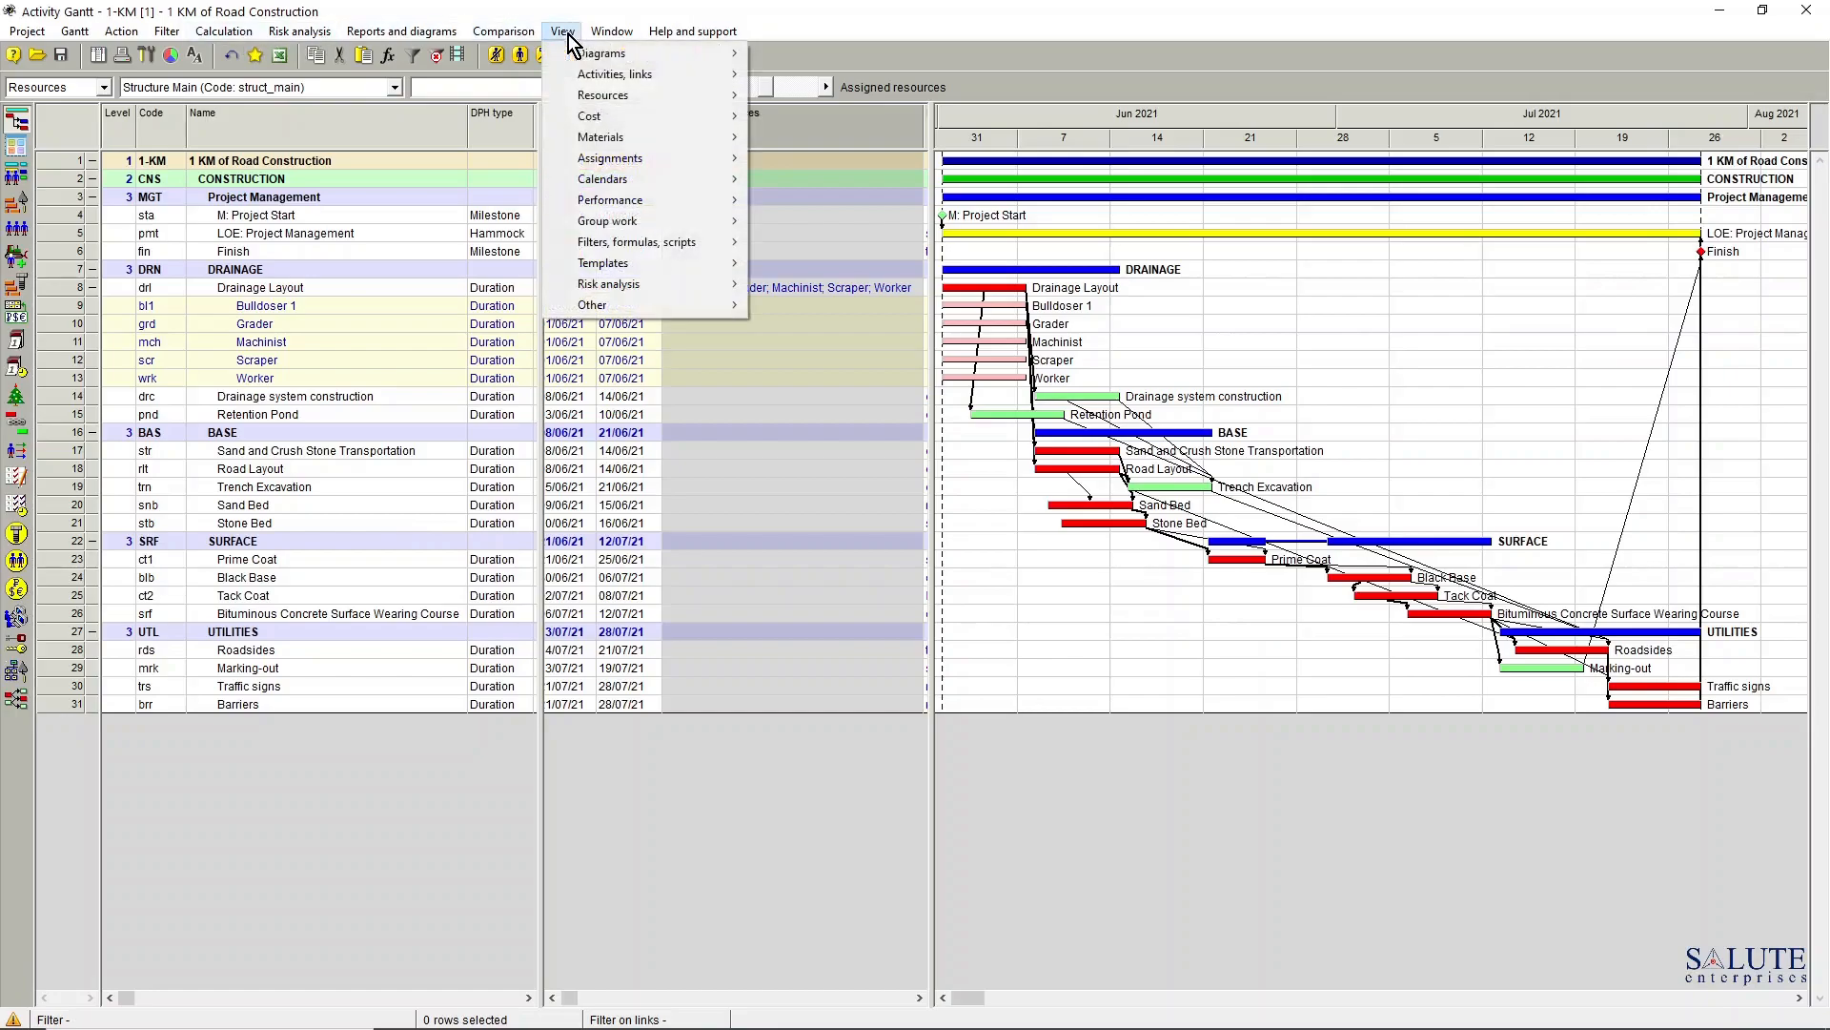
mouse_move(600, 53)
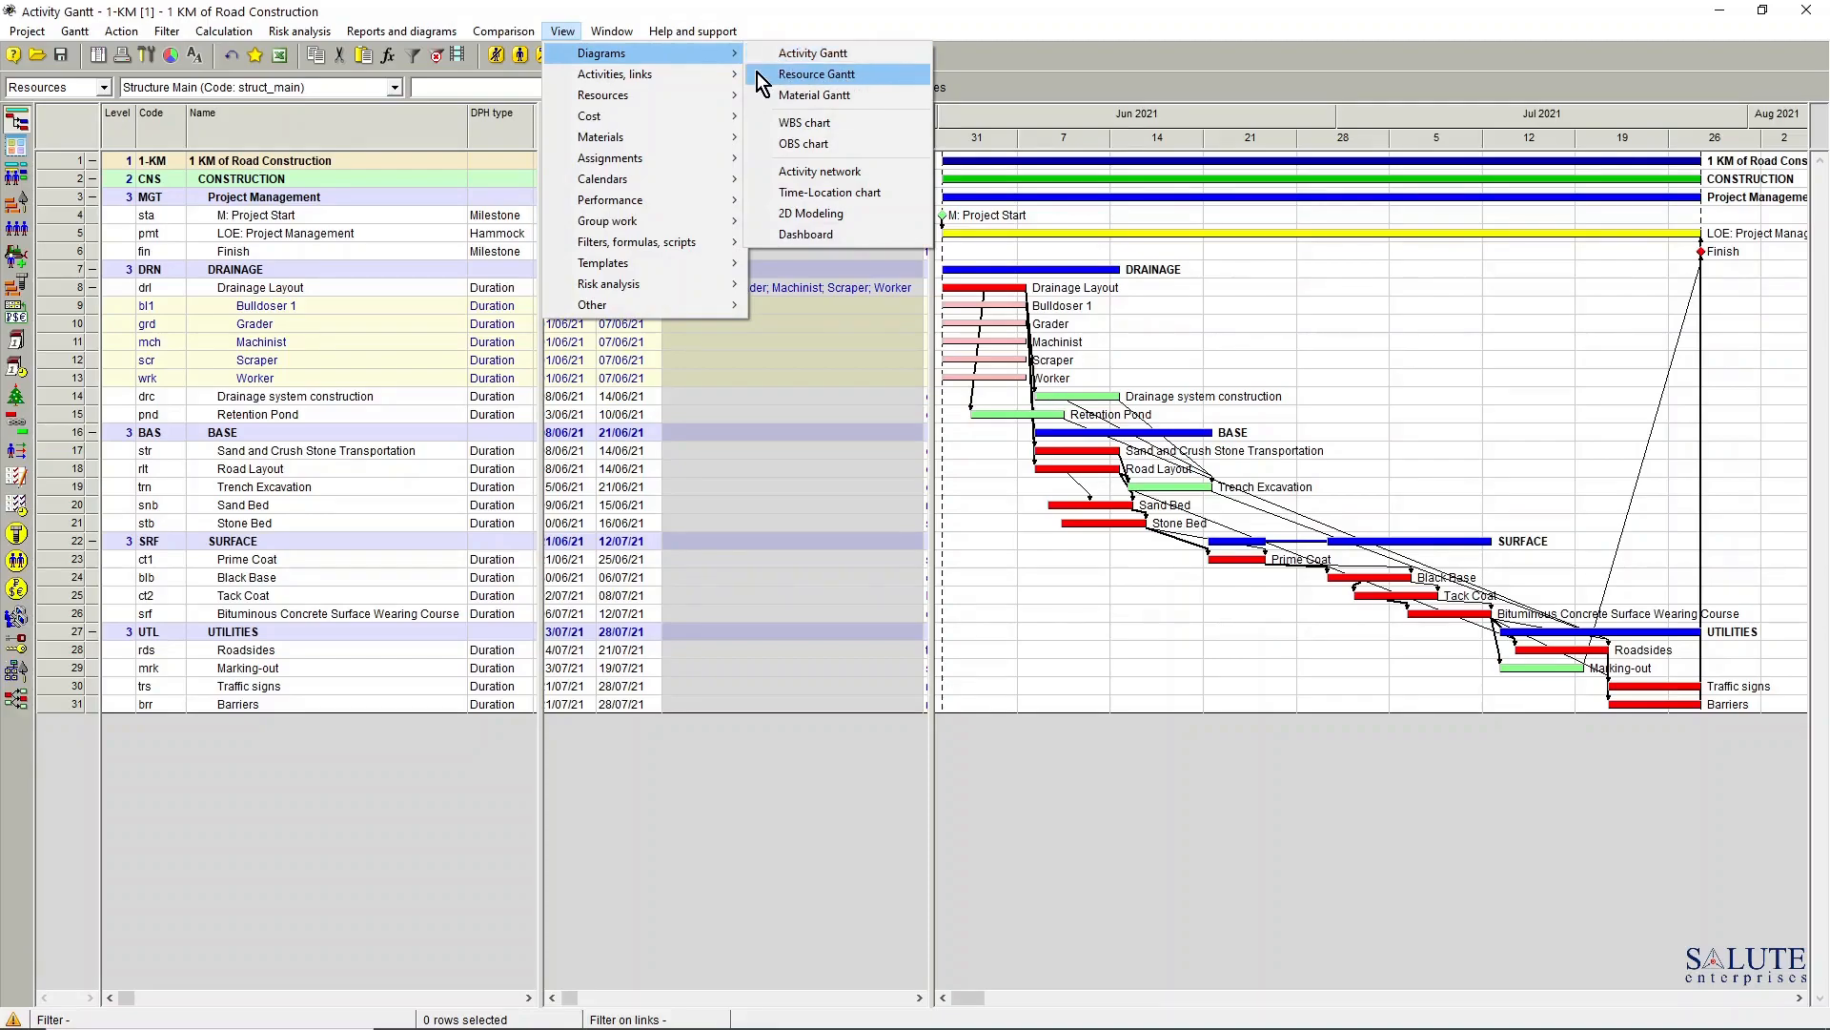
click(850, 76)
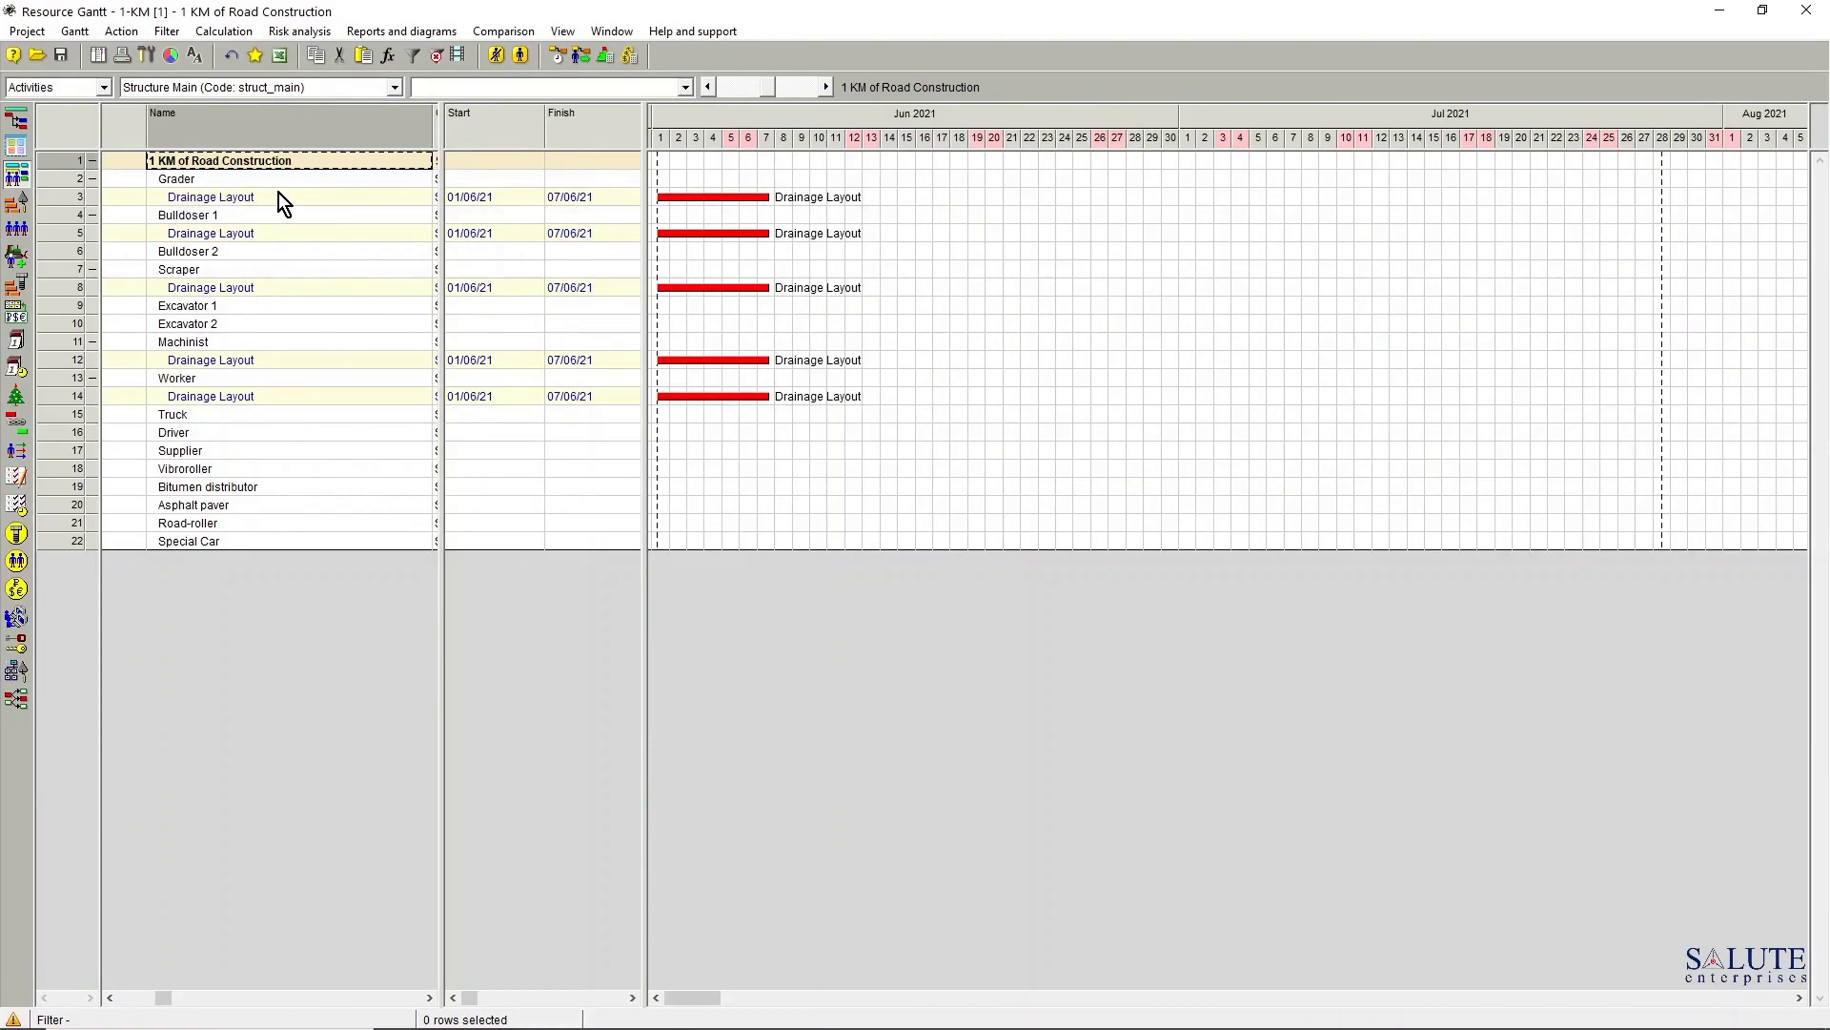
mouse_move(683, 203)
click(557, 59)
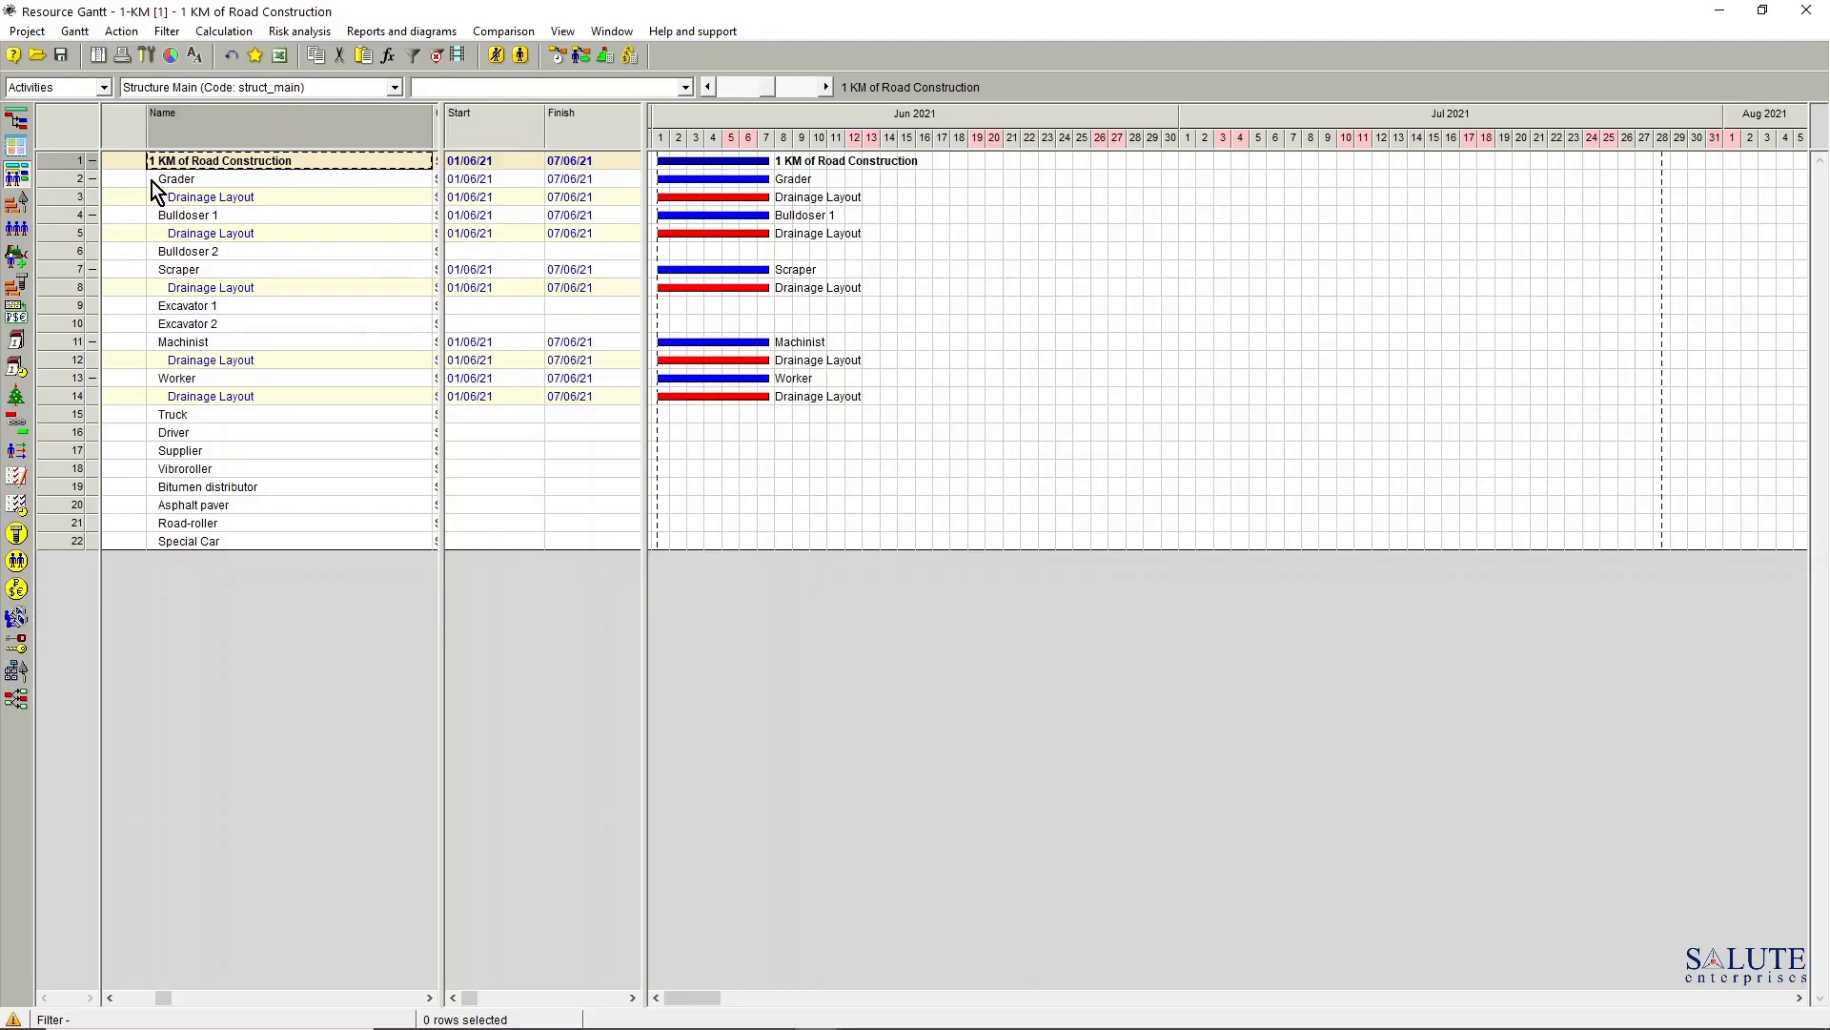
Collapse the Grader, Bulldoser 1 and Scraper rows, and narrow the Start and Finish columns to bring Quantity into view
click(92, 179)
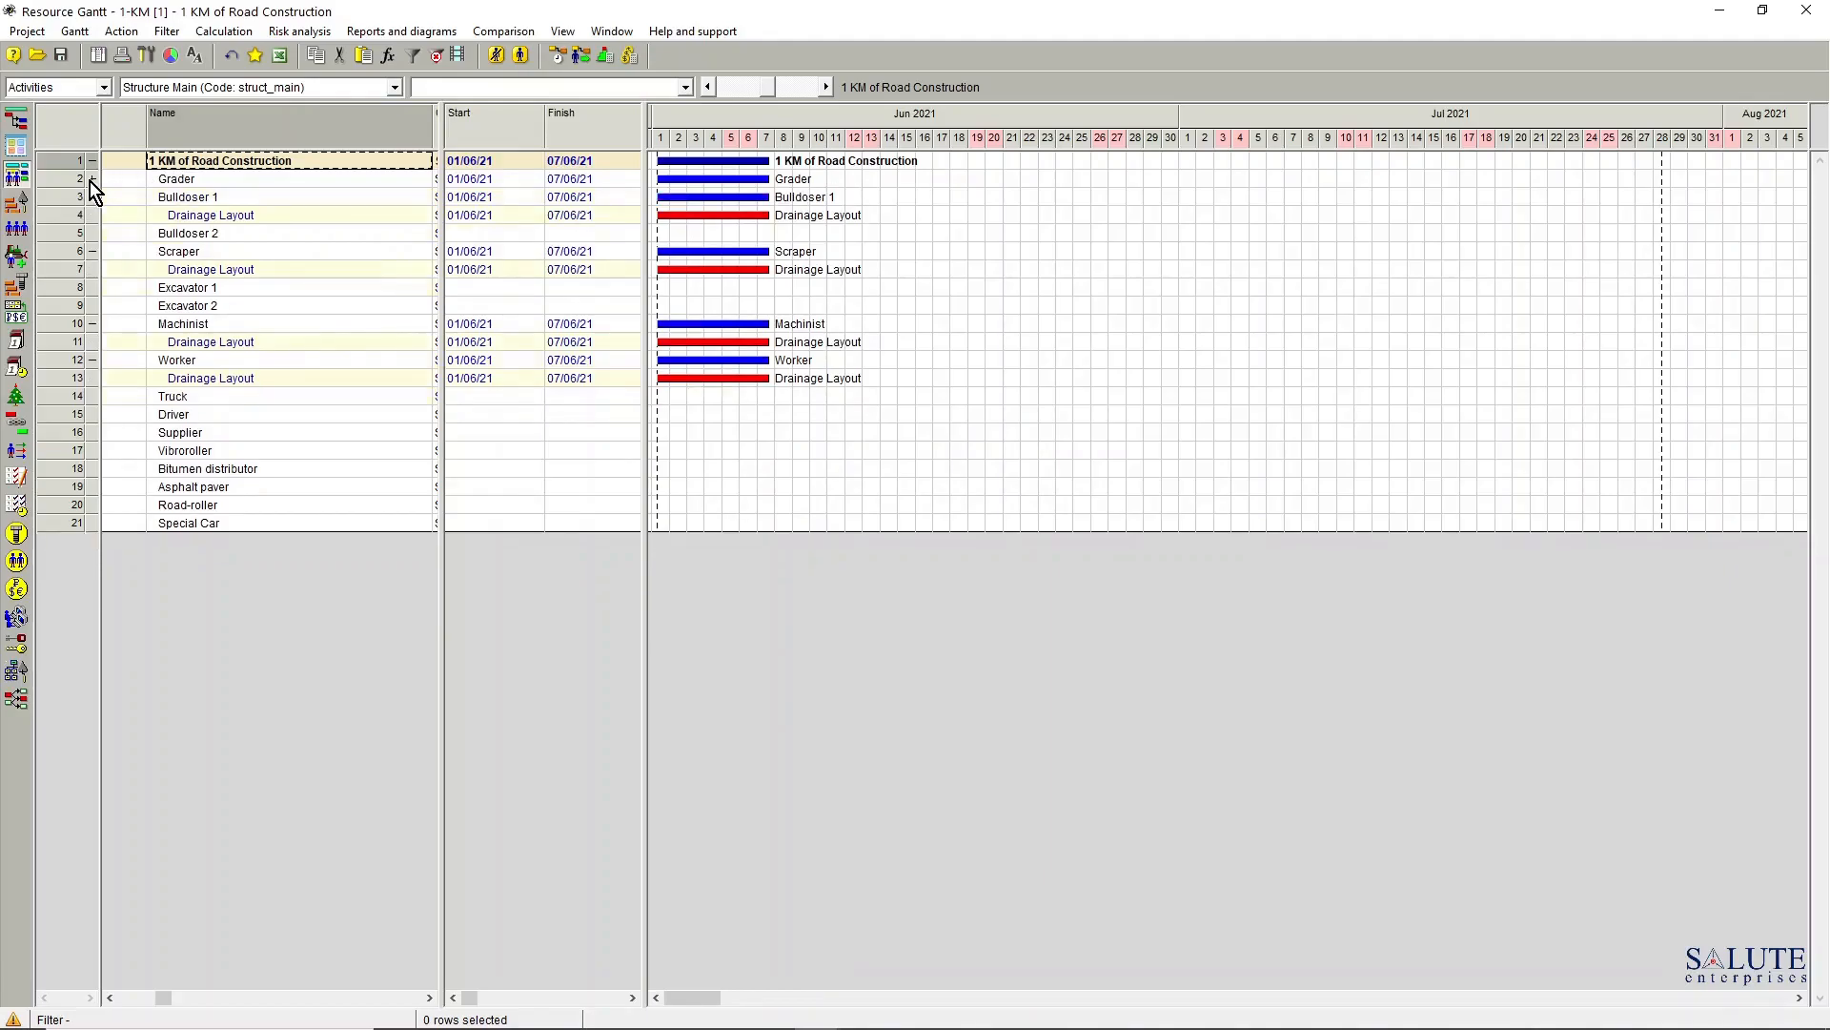
click(93, 197)
click(92, 233)
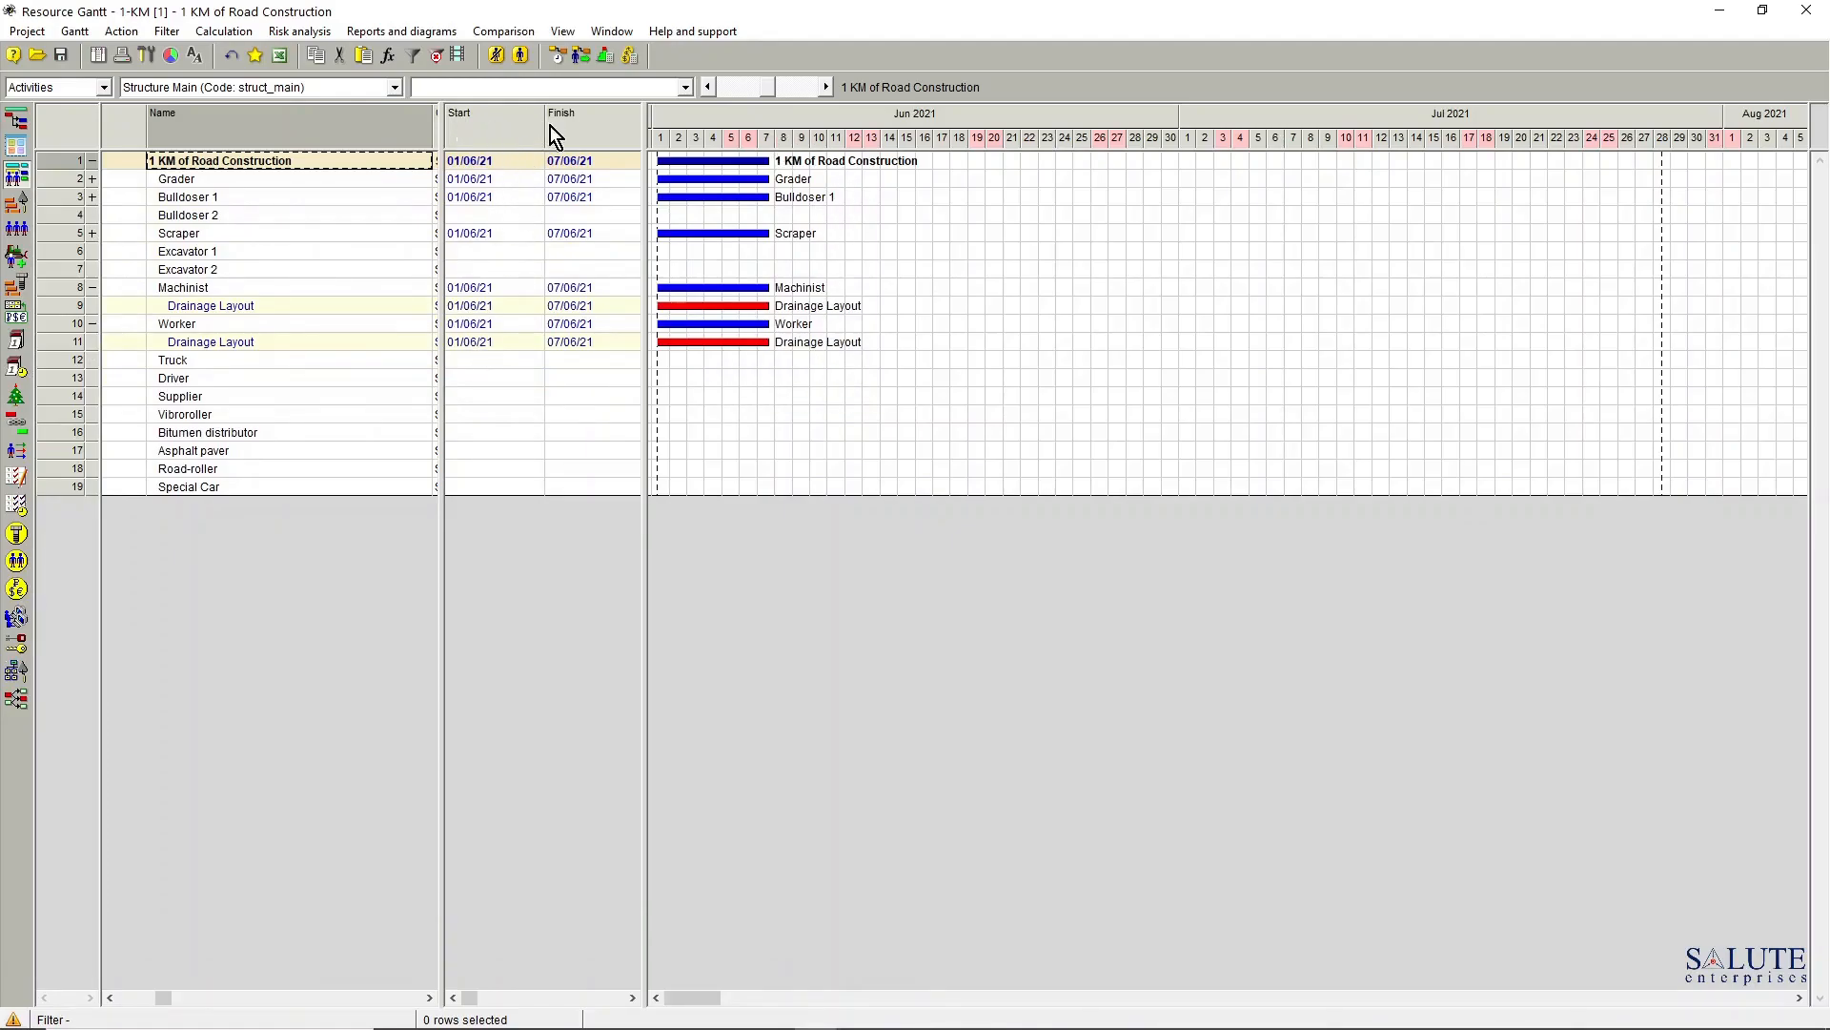
drag(544, 124, 589, 129)
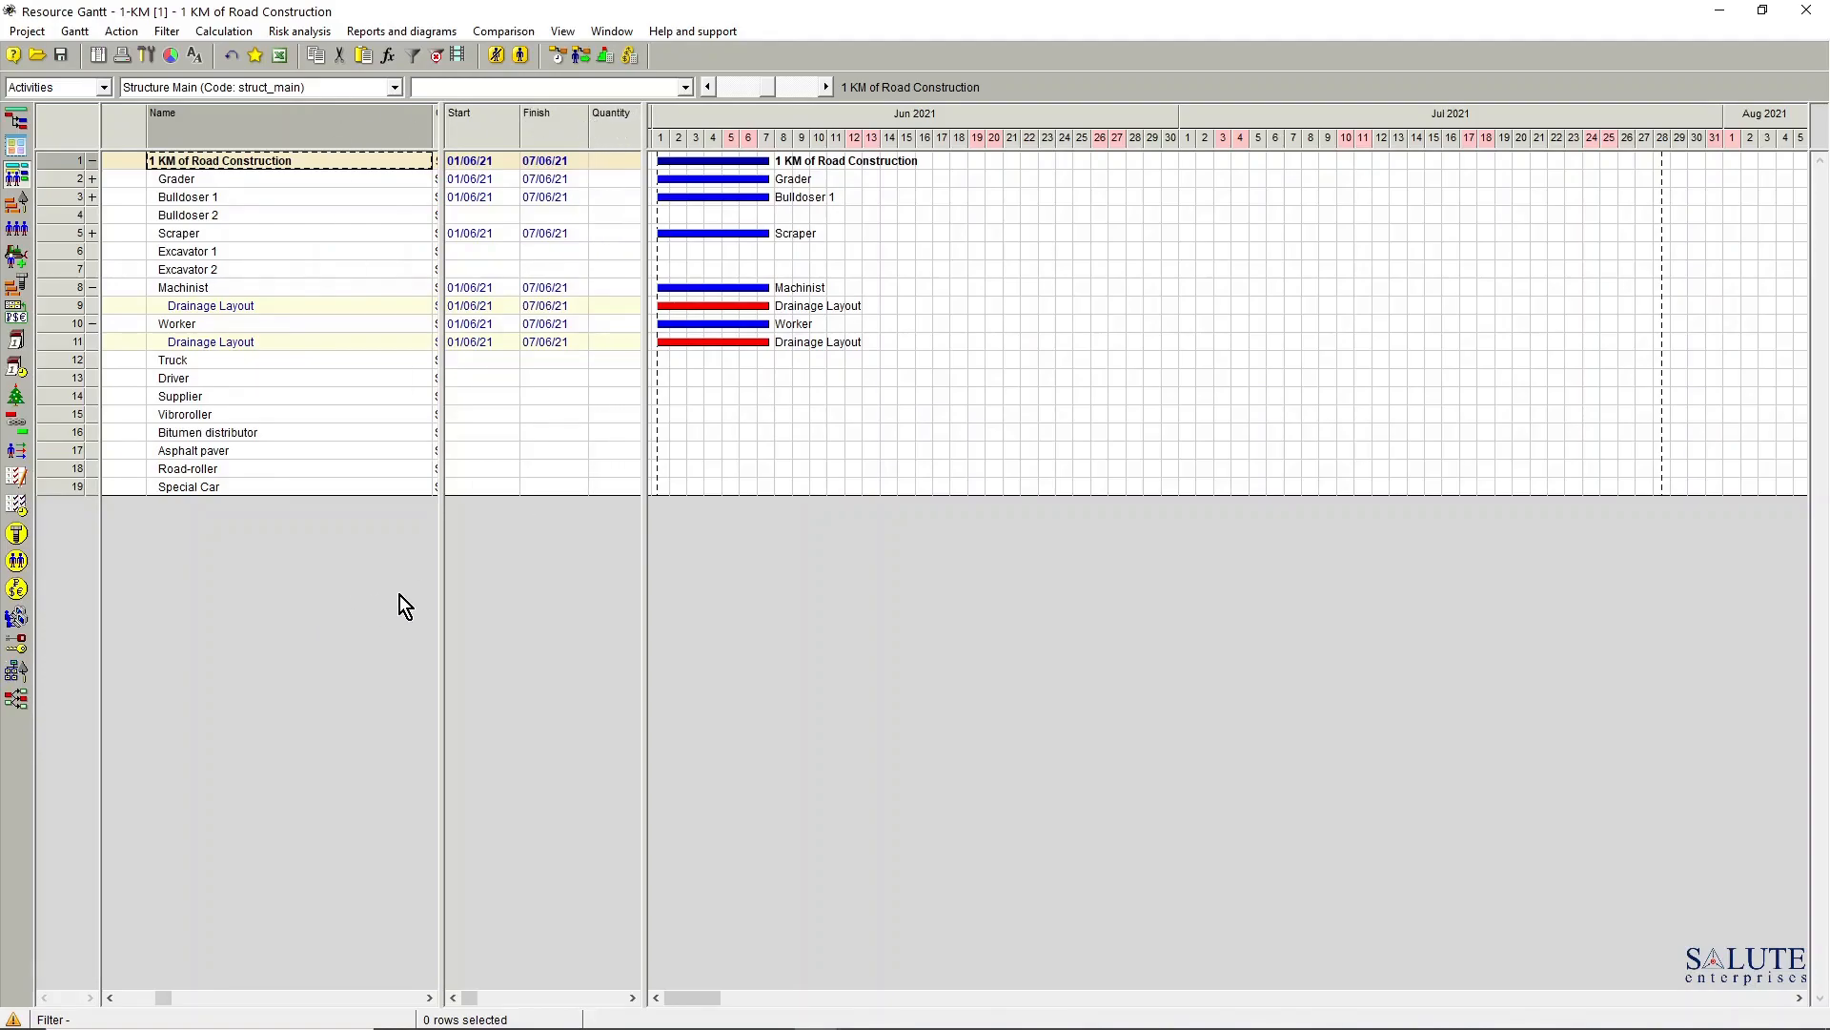
Return to the Activity Gantt, widen the chart area over the Assigned resources column, and collapse Drainage Layout's resource rows
click(16, 120)
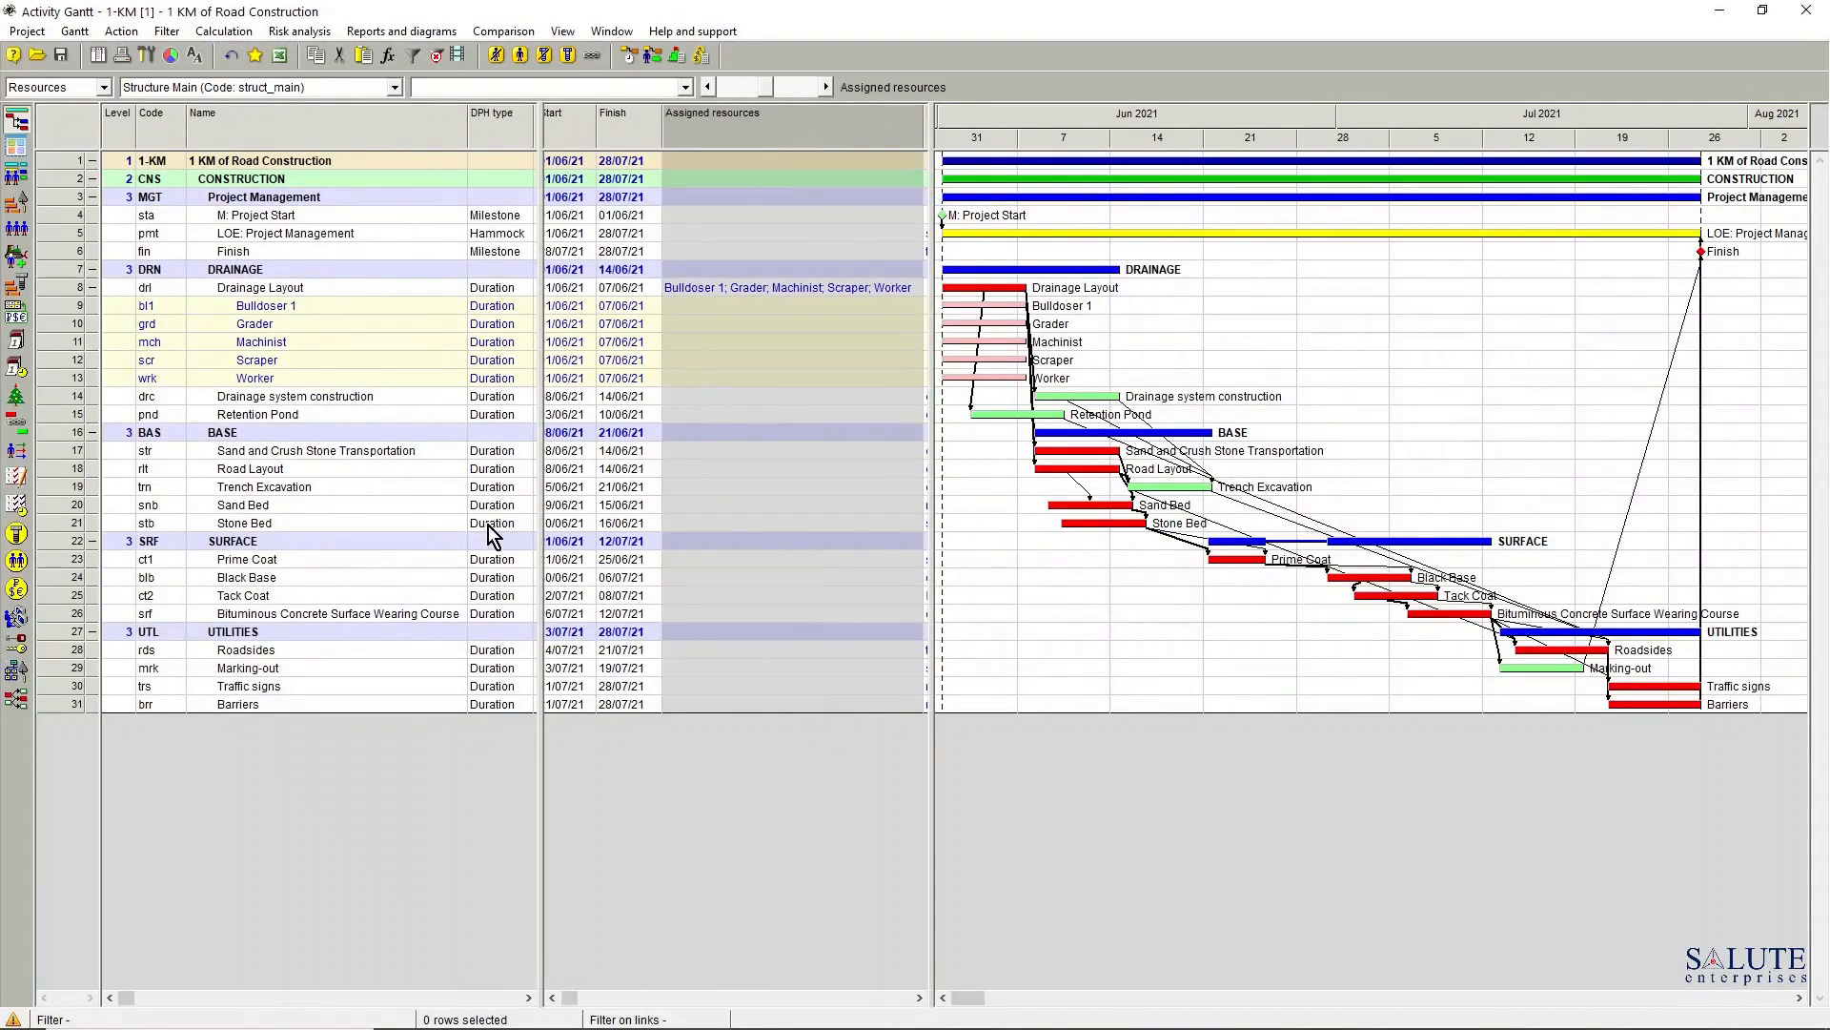
click(417, 489)
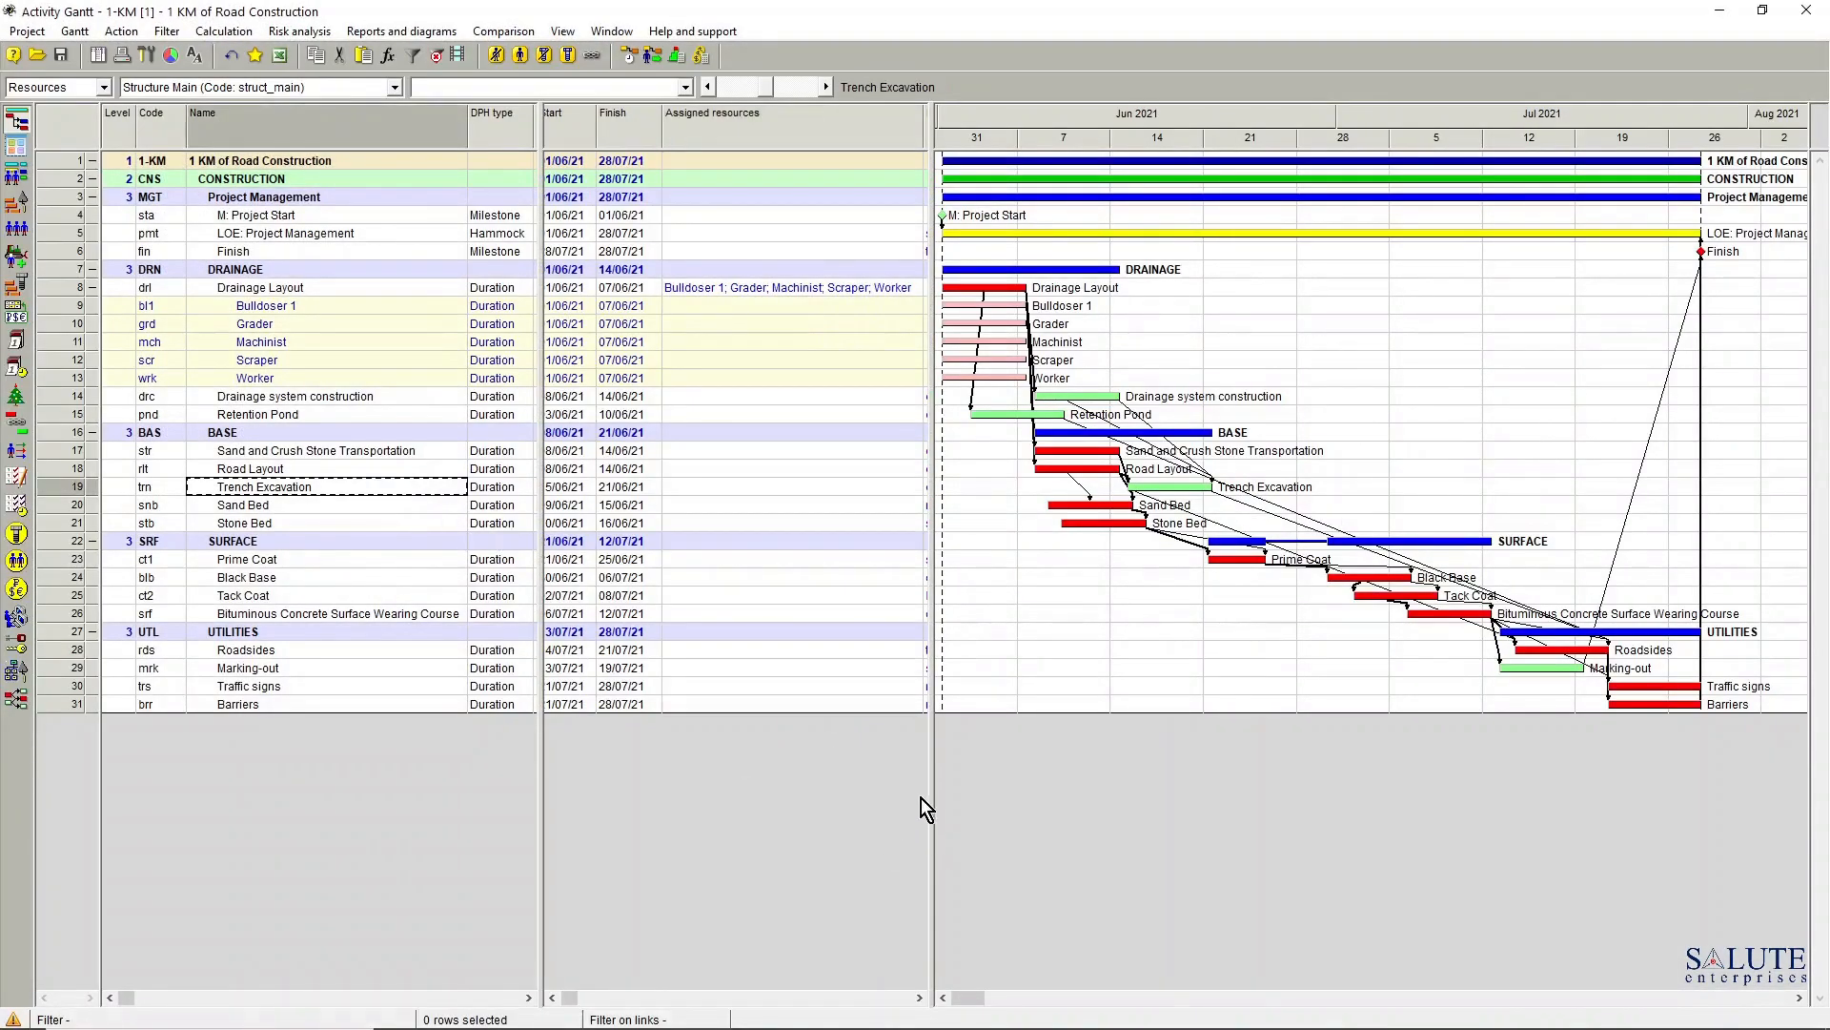
drag(930, 799, 666, 789)
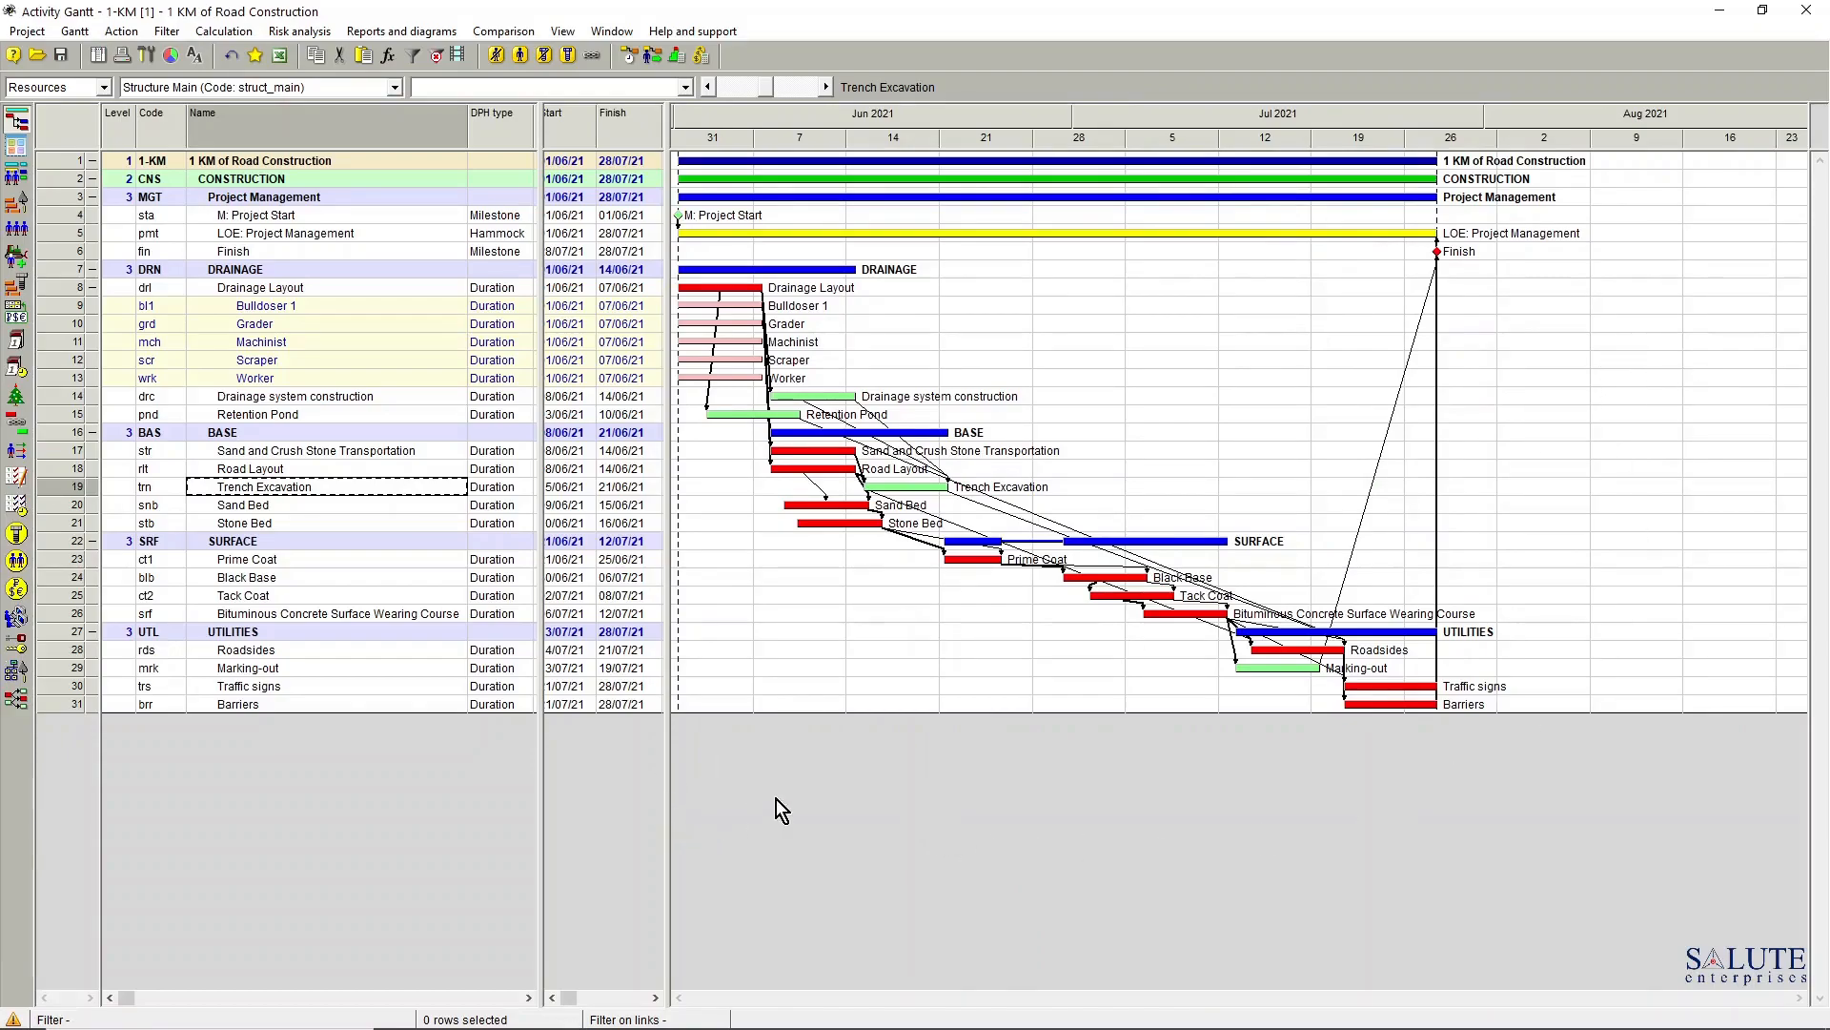
click(93, 287)
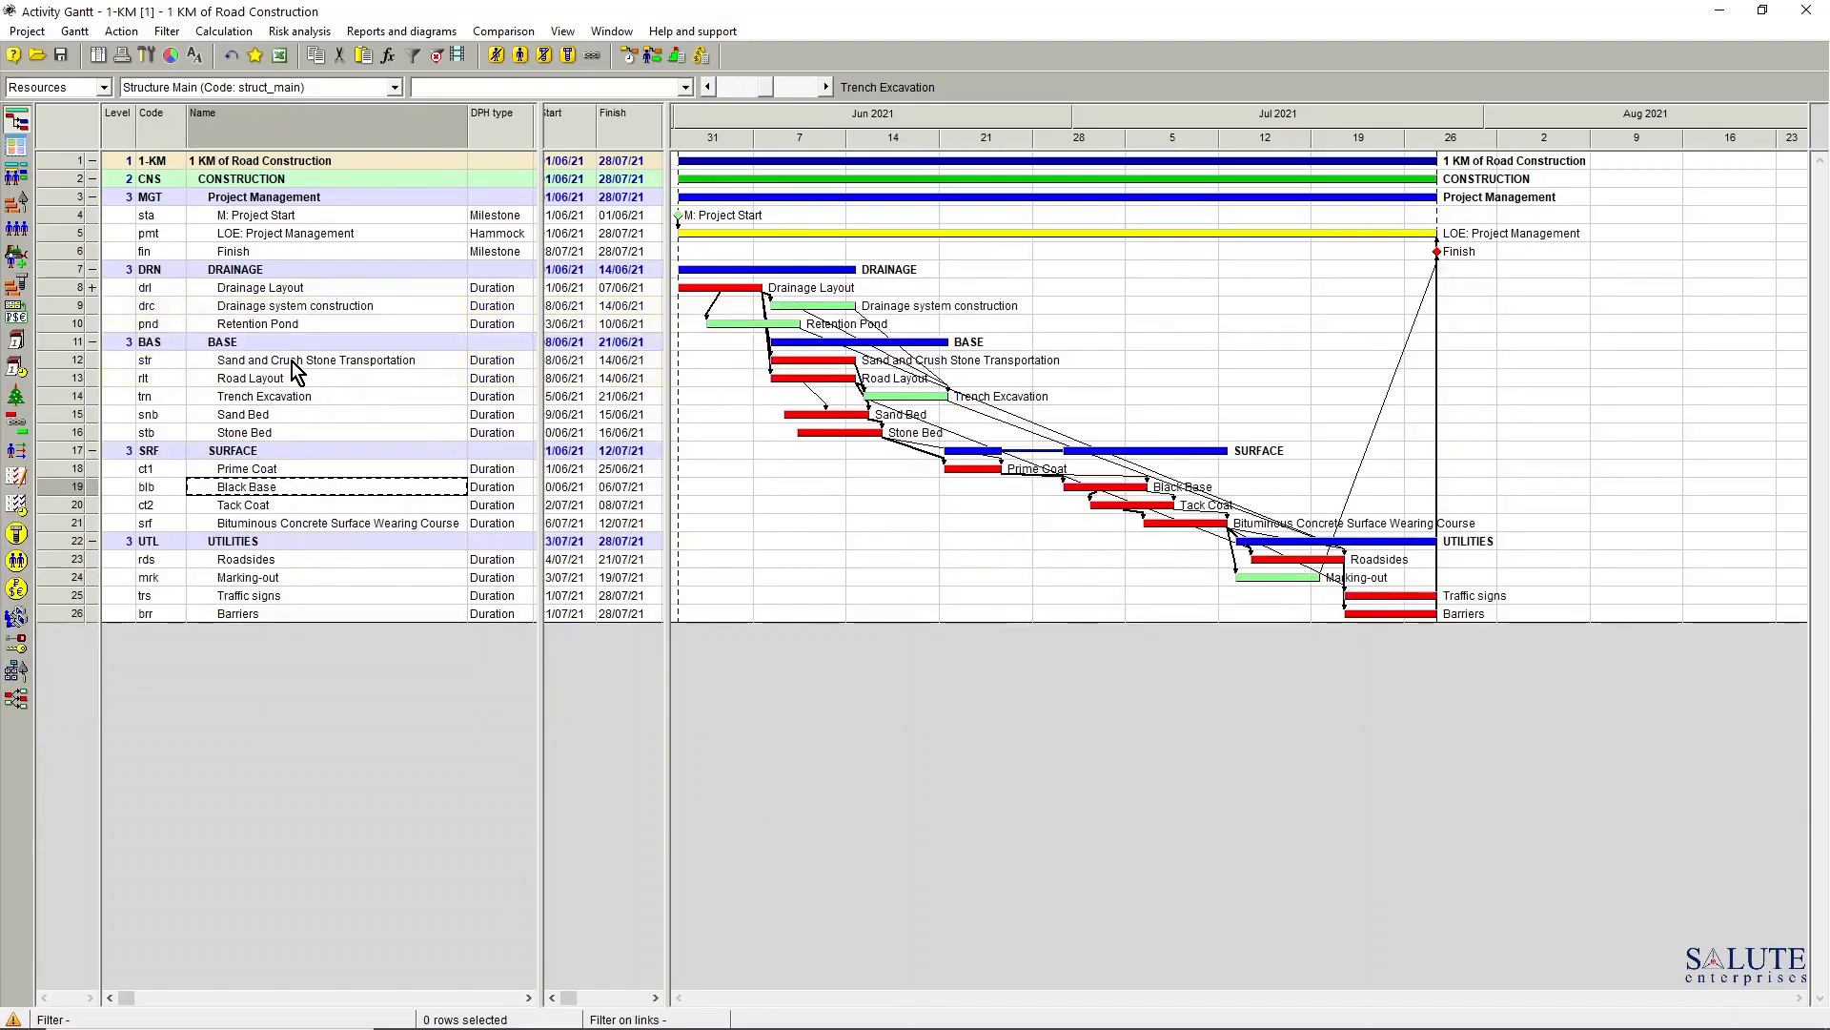